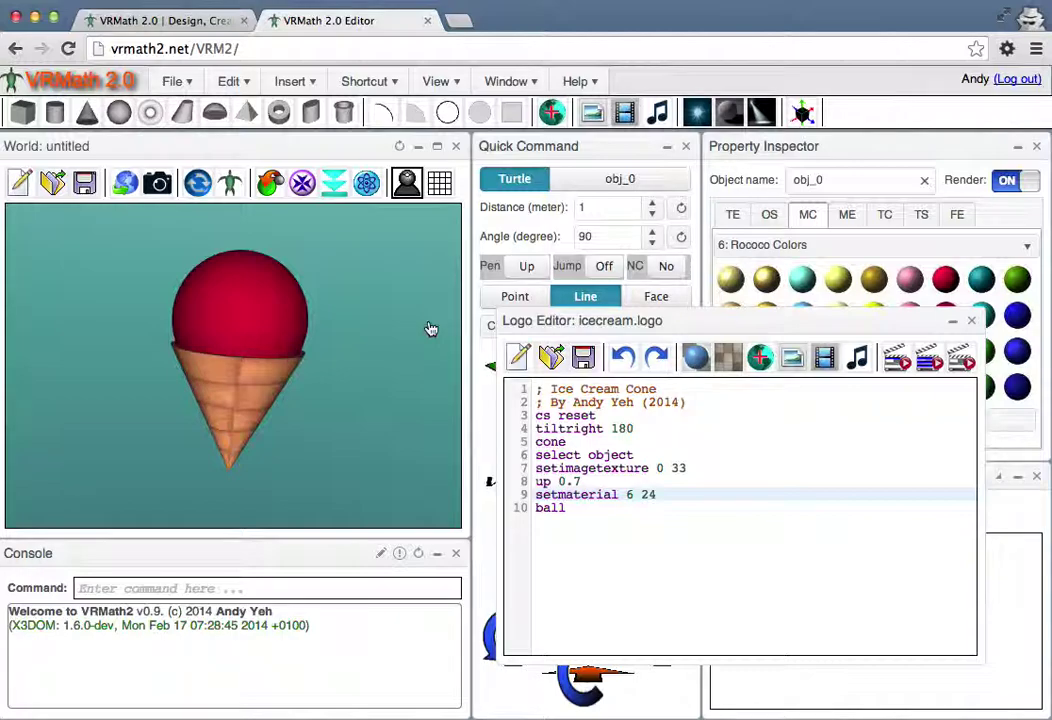
click(372, 82)
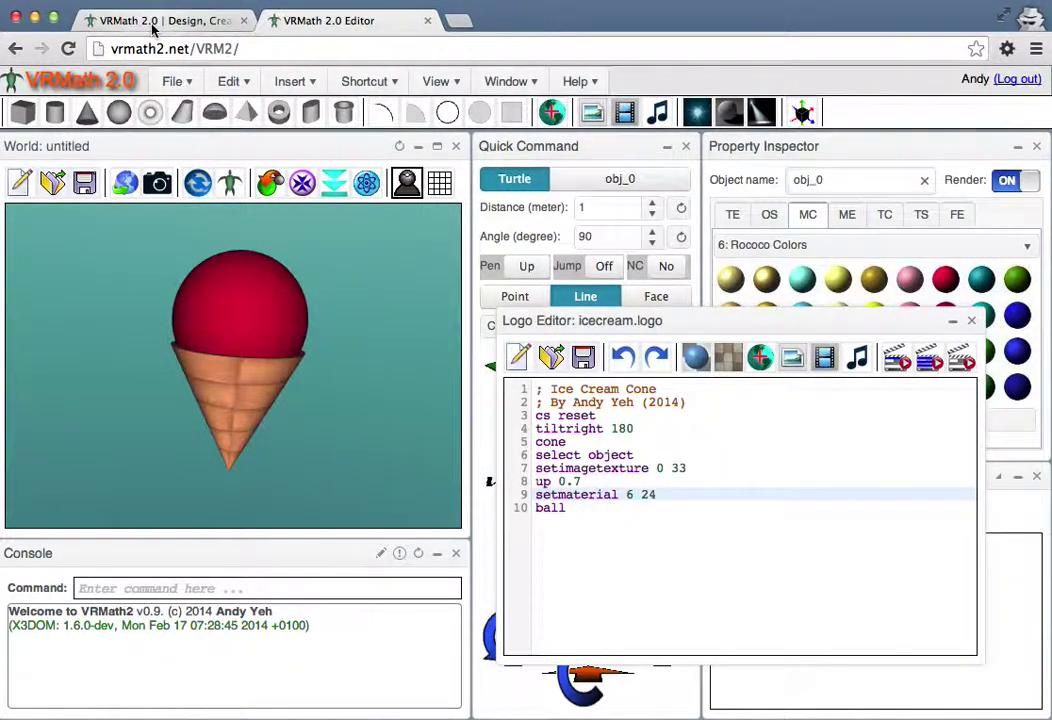
click(203, 22)
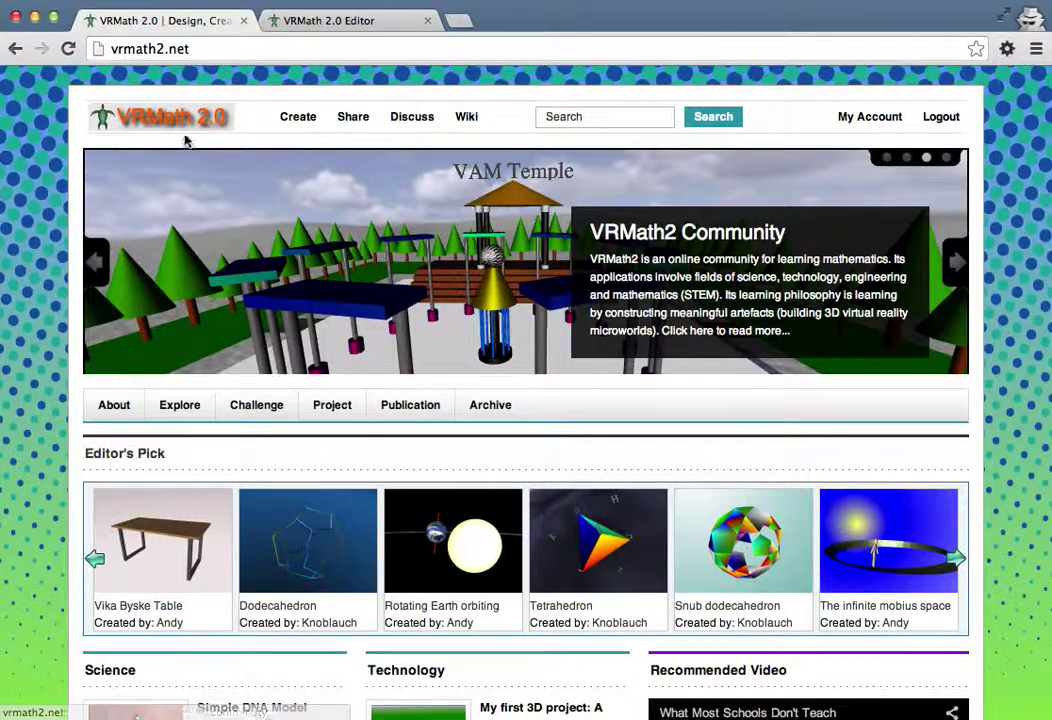
click(345, 22)
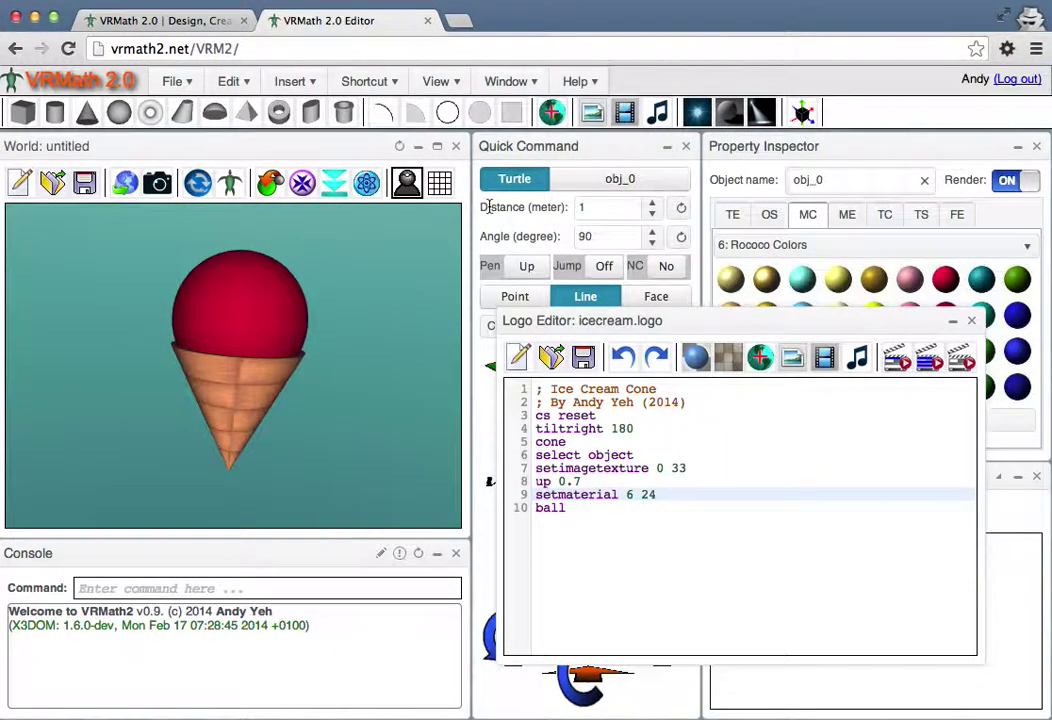
click(186, 25)
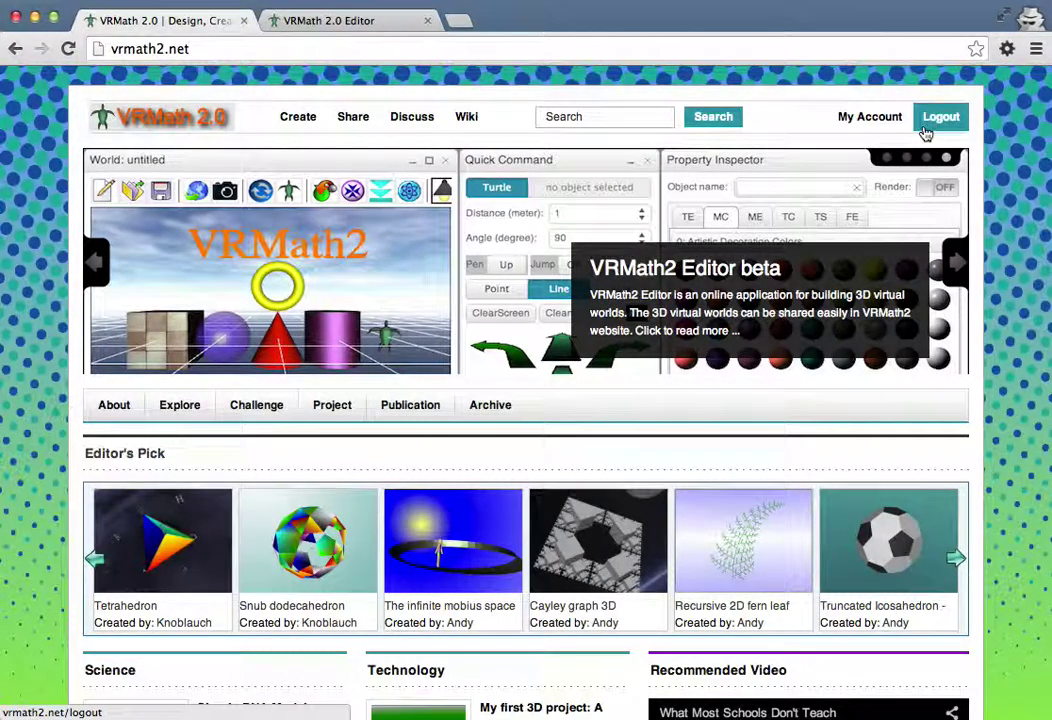
click(340, 22)
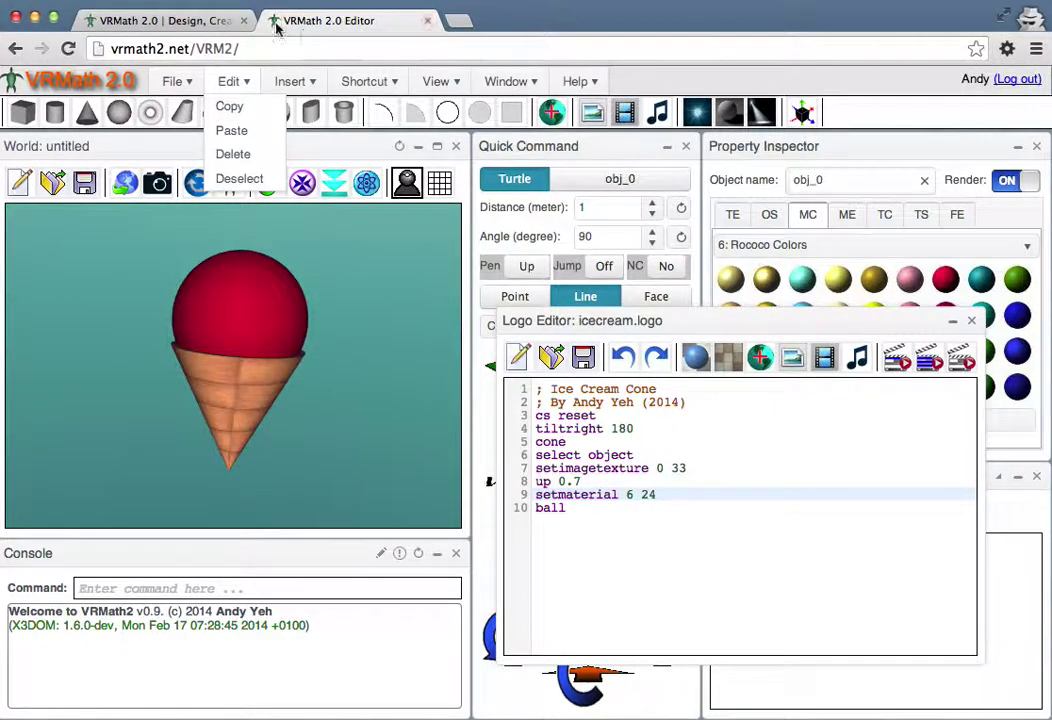
- Start a new blog entry on the VRMath 2.0 website and title it "Ice Cream Cone"
click(190, 28)
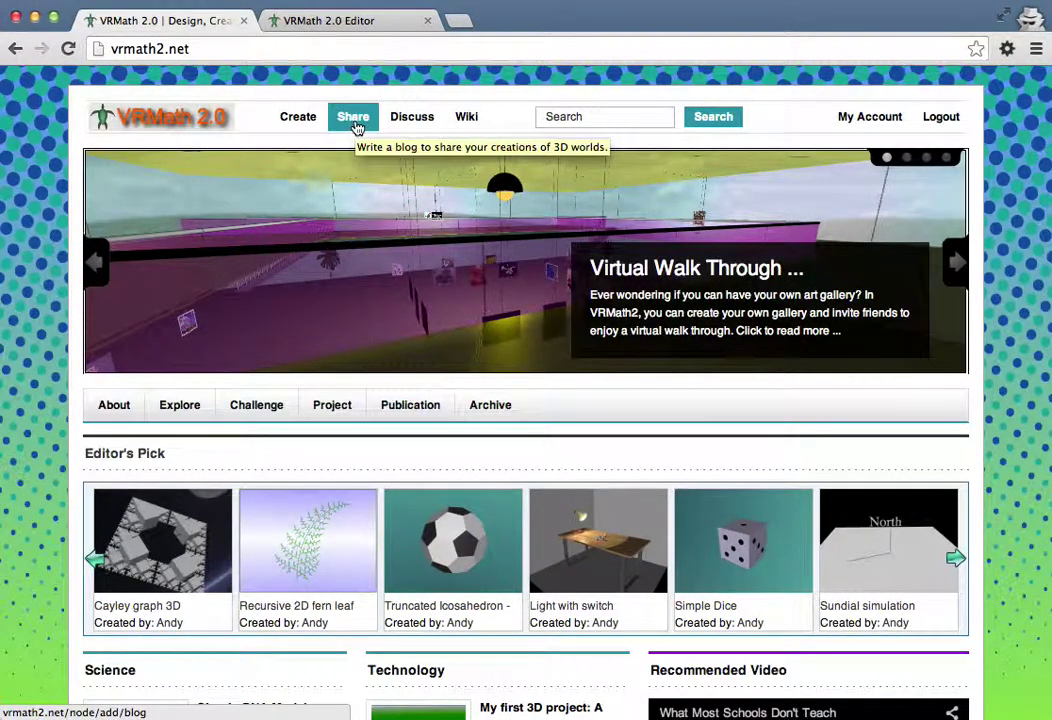
click(354, 120)
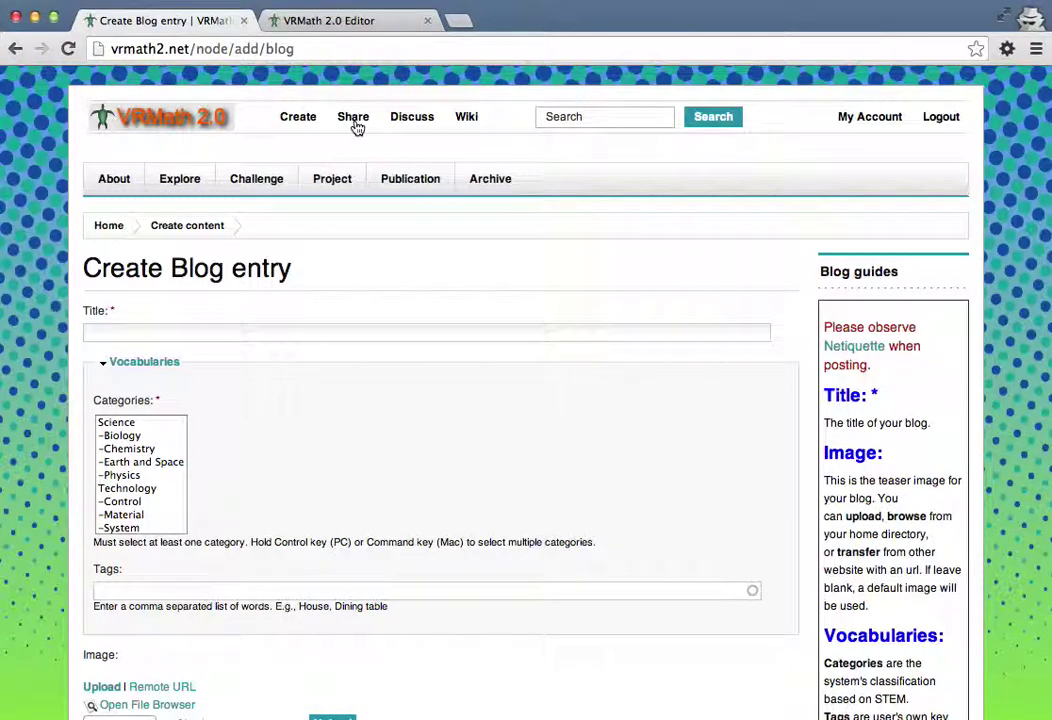
click(375, 327)
- Read the blog guides beside the form on the title, image, vocabularies, body and teaser break
scroll(201, 474, down, 1)
scroll(201, 474, down, 1)
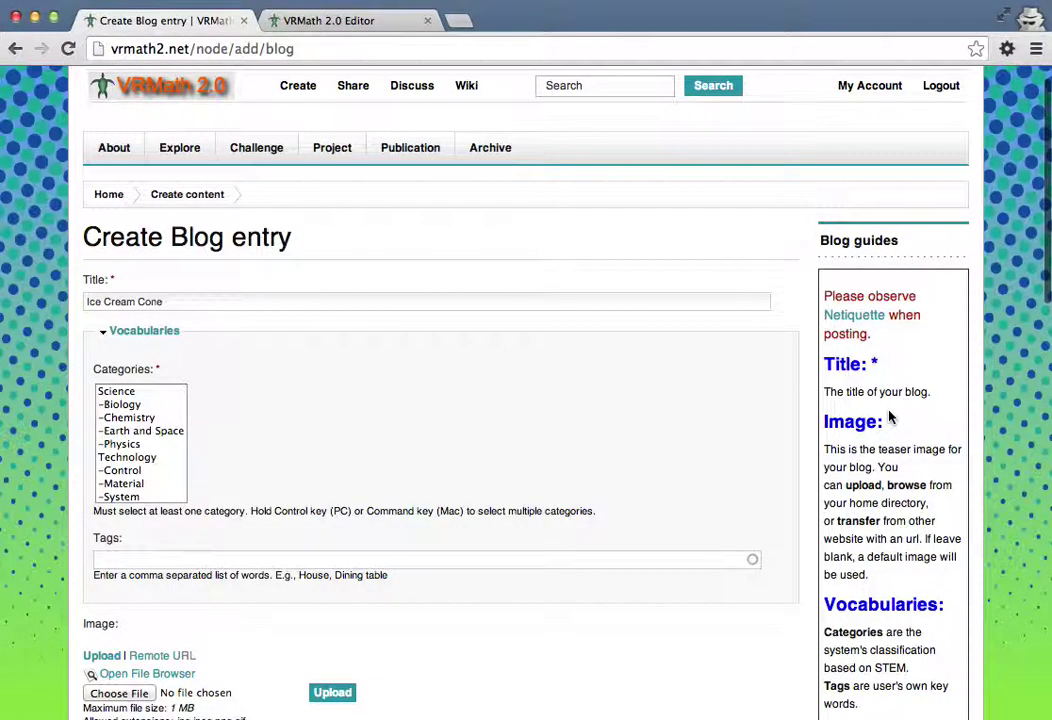
scroll(888, 380, down, 2)
scroll(860, 385, down, 3)
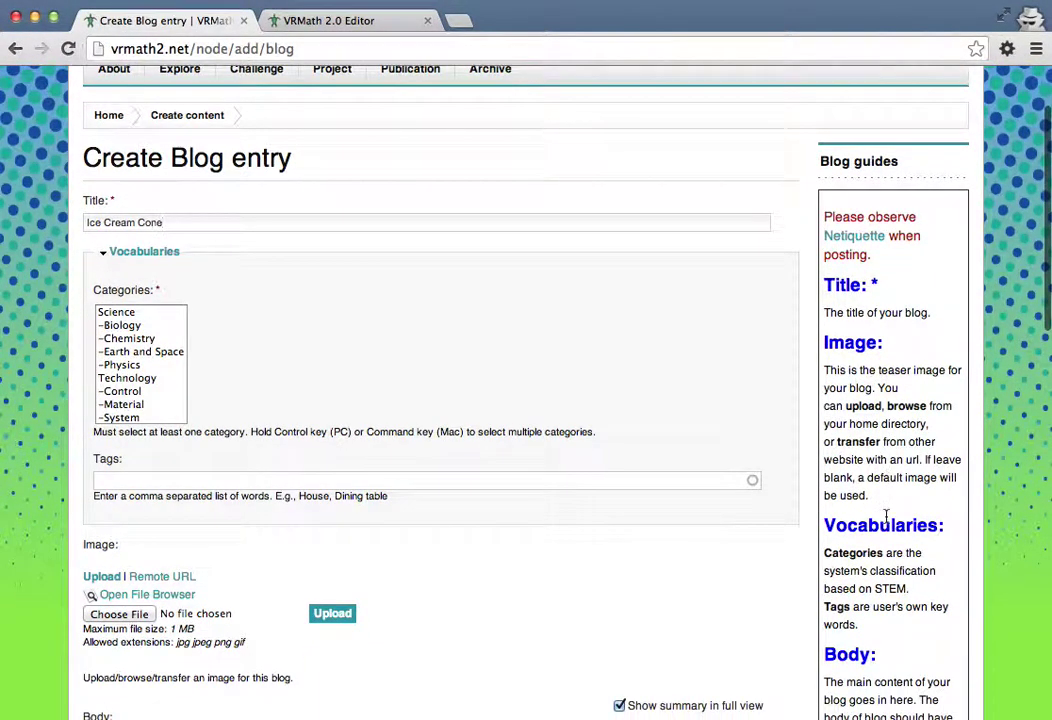
scroll(886, 560, down, 6)
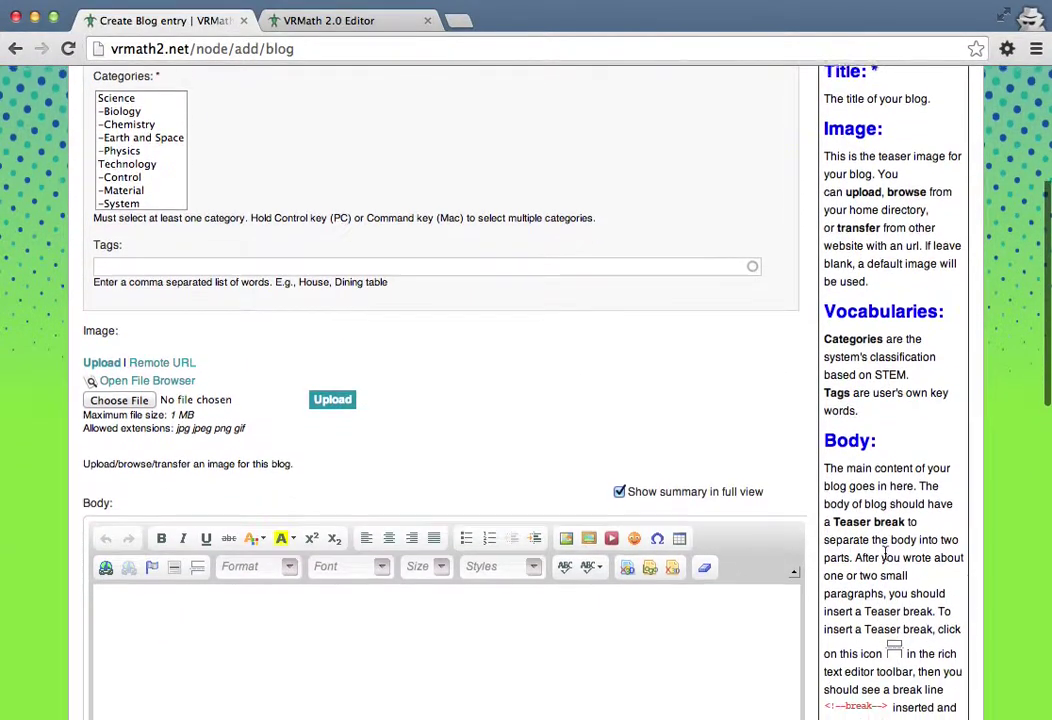
scroll(880, 460, down, 3)
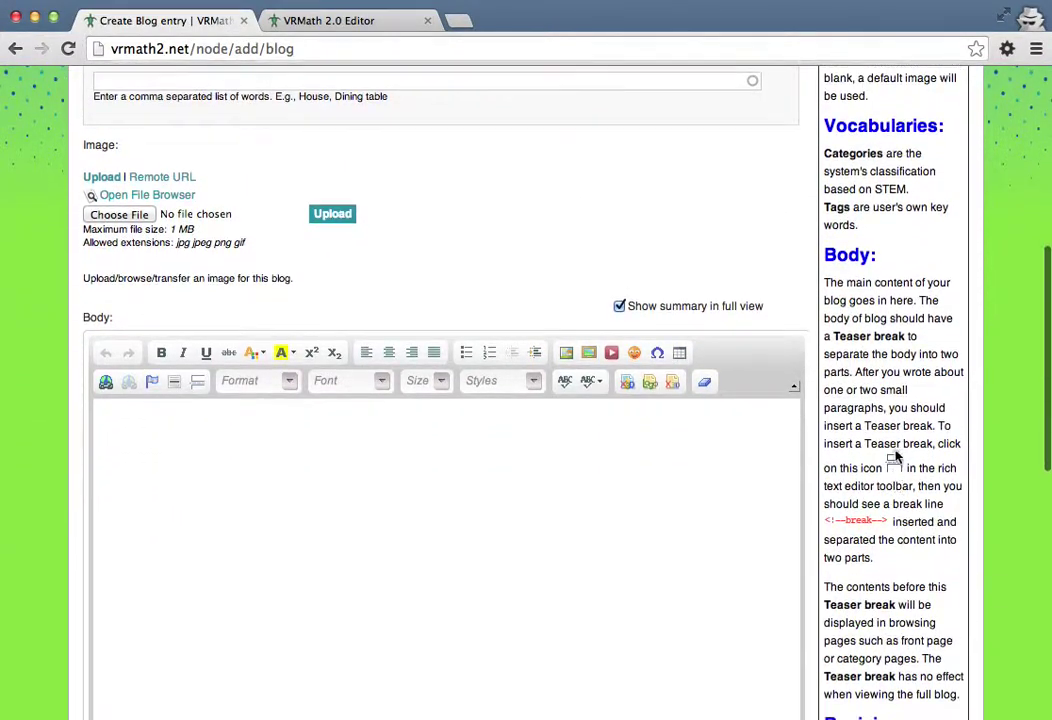
scroll(895, 510, down, 7)
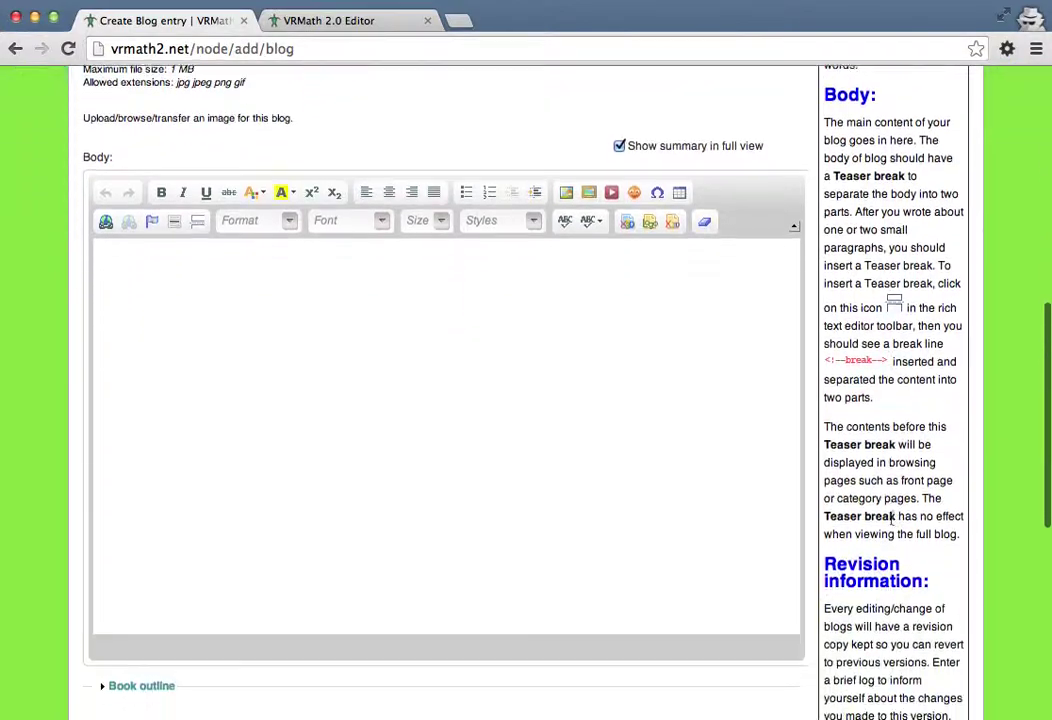
scroll(892, 520, up, 10)
scroll(891, 521, up, 6)
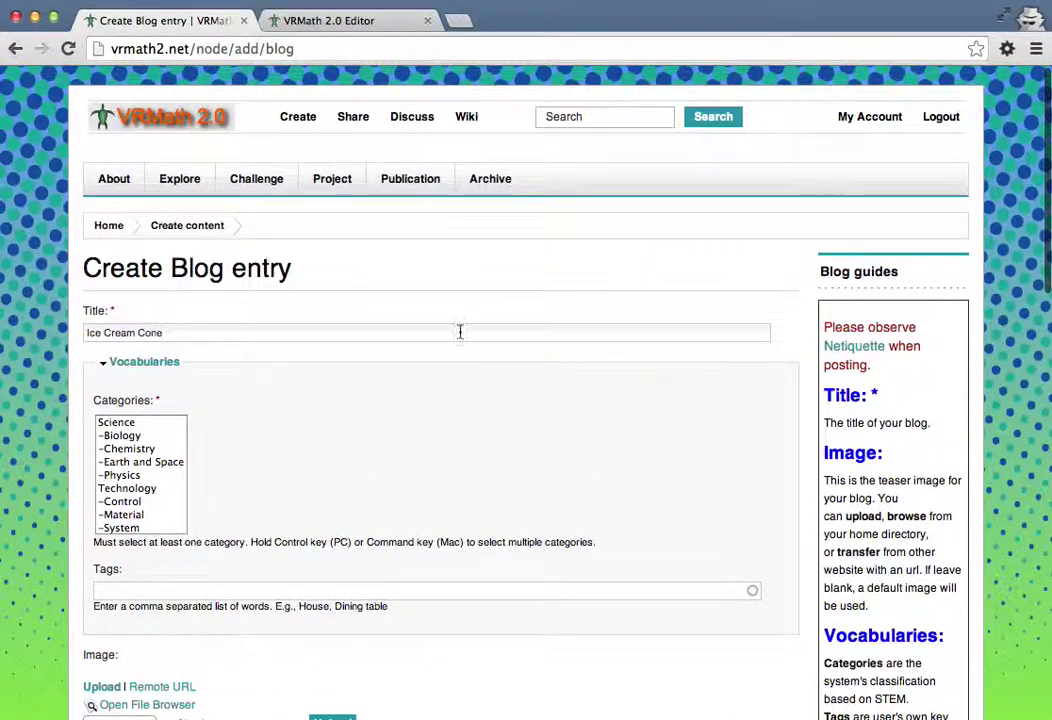
- Select the Programming category for the blog entry
scroll(458, 335, down, 2)
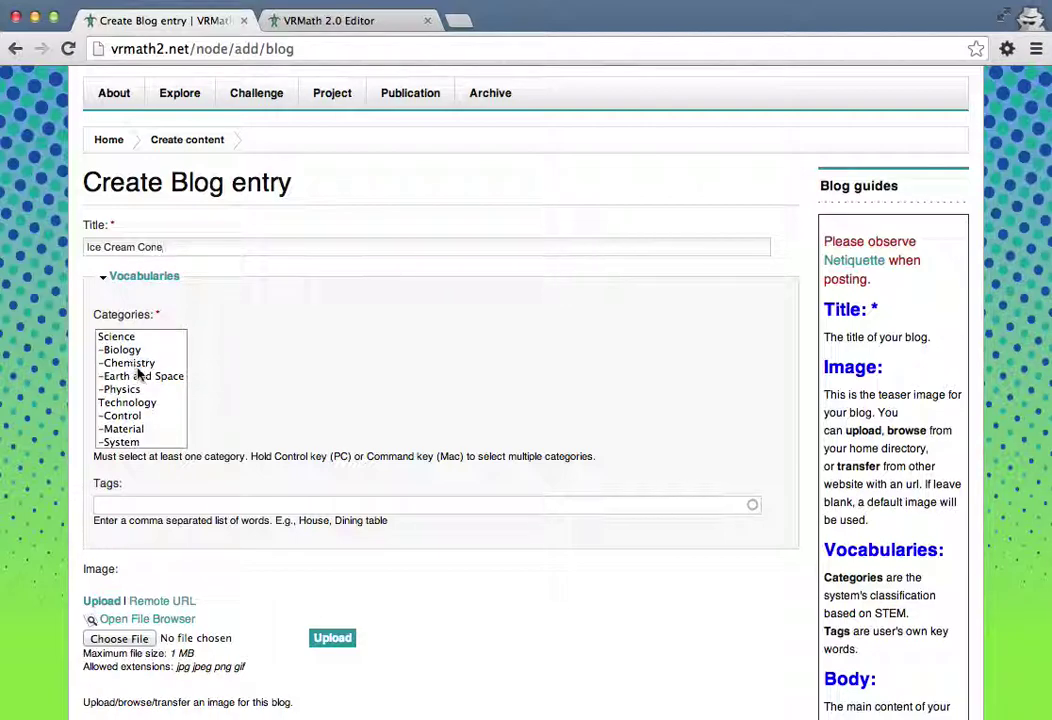
scroll(148, 404, down, 1)
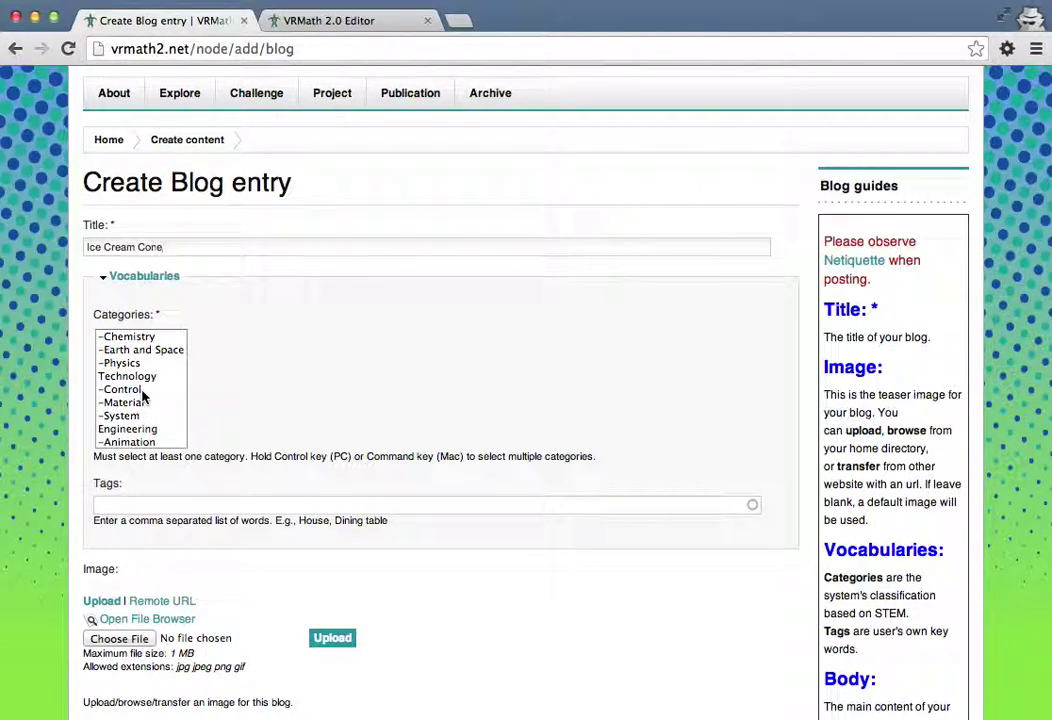
scroll(143, 397, down, 1)
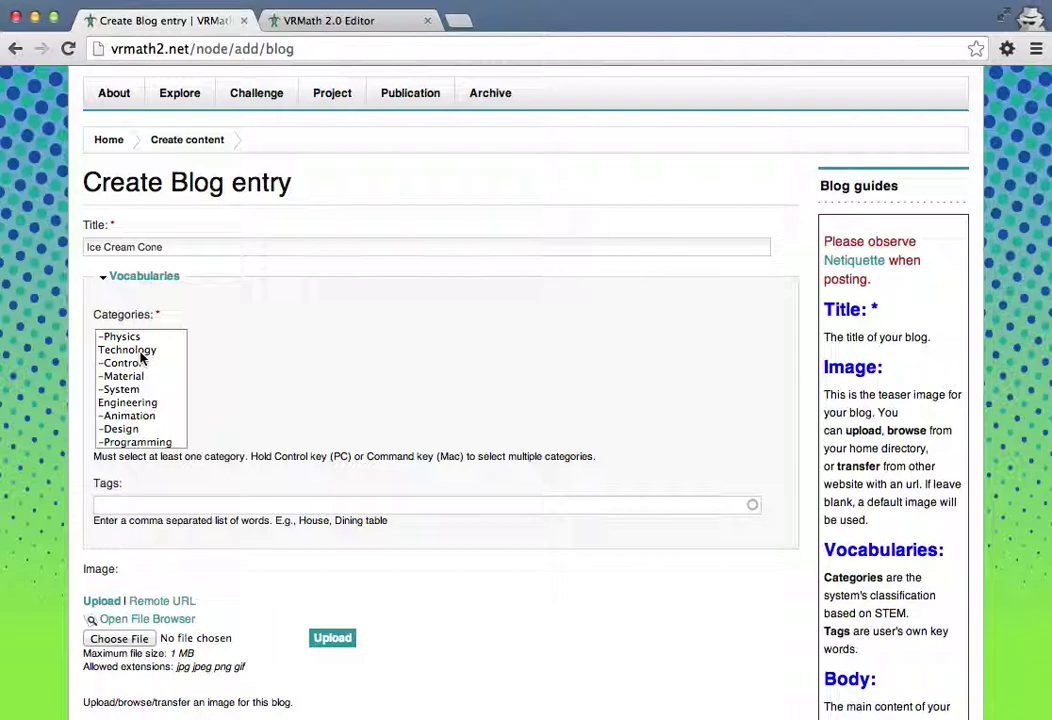
scroll(146, 417, down, 1)
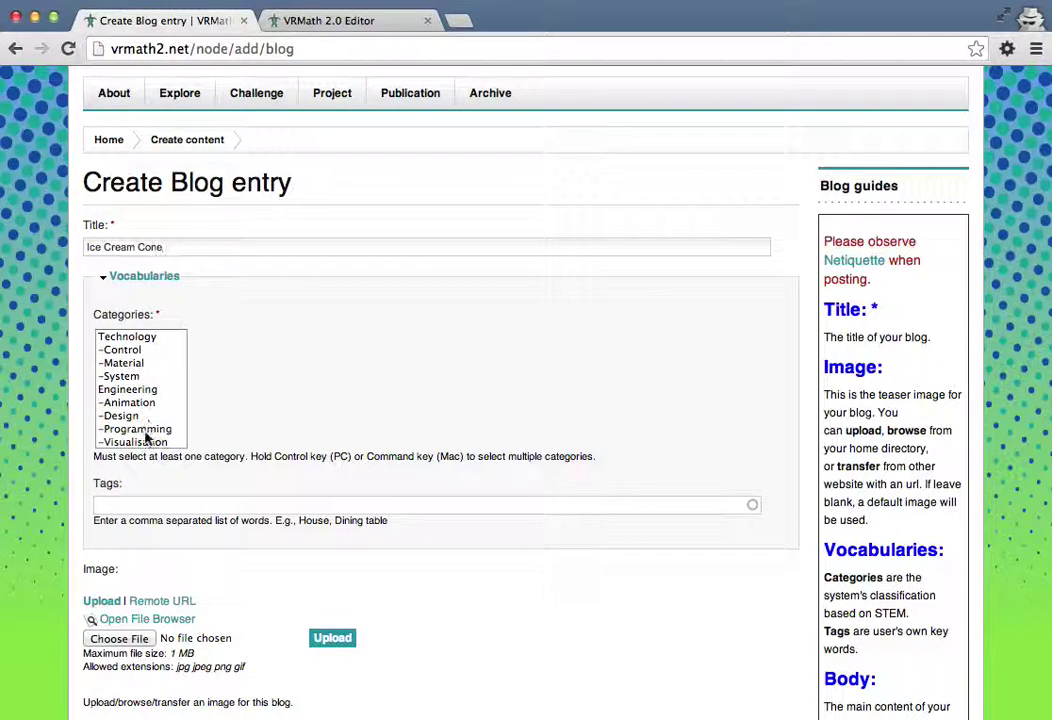
click(145, 430)
scroll(155, 432, down, 1)
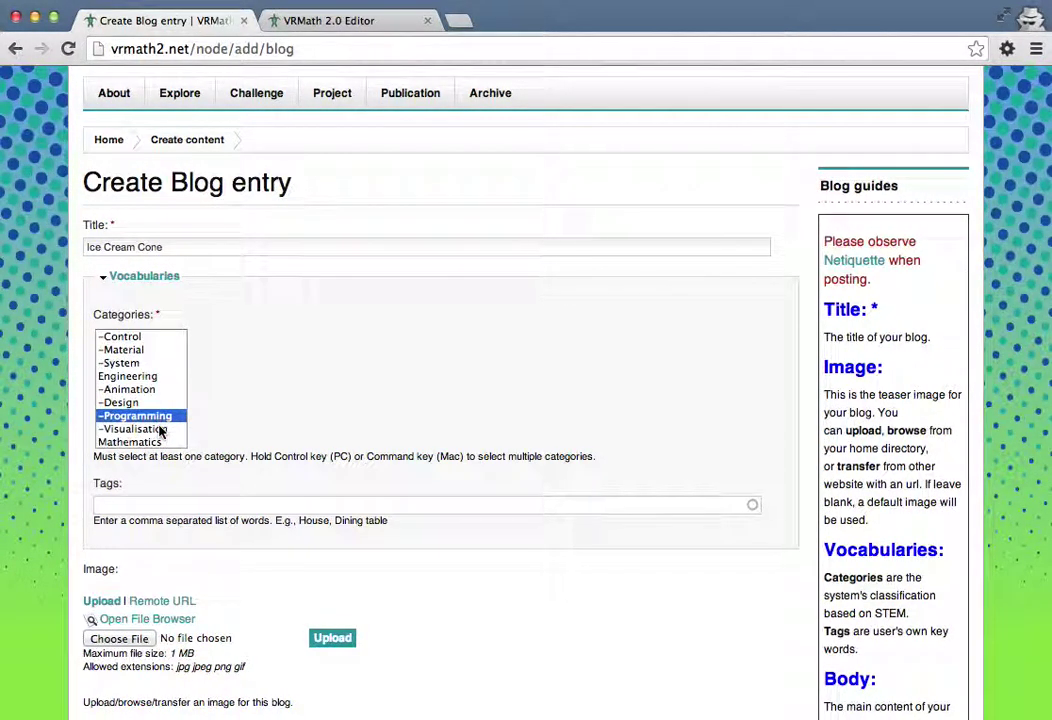
- Add Mathematics, Geometry and Measurement to the selected categories, keeping the existing selection
scroll(164, 430, down, 3)
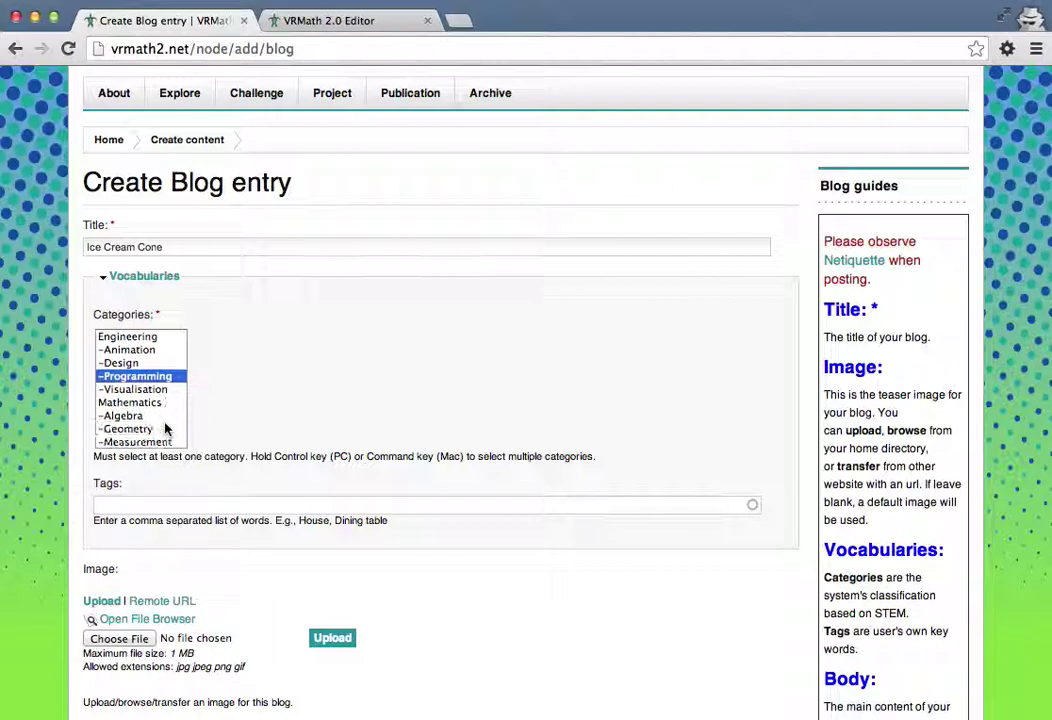
scroll(146, 412, down, 3)
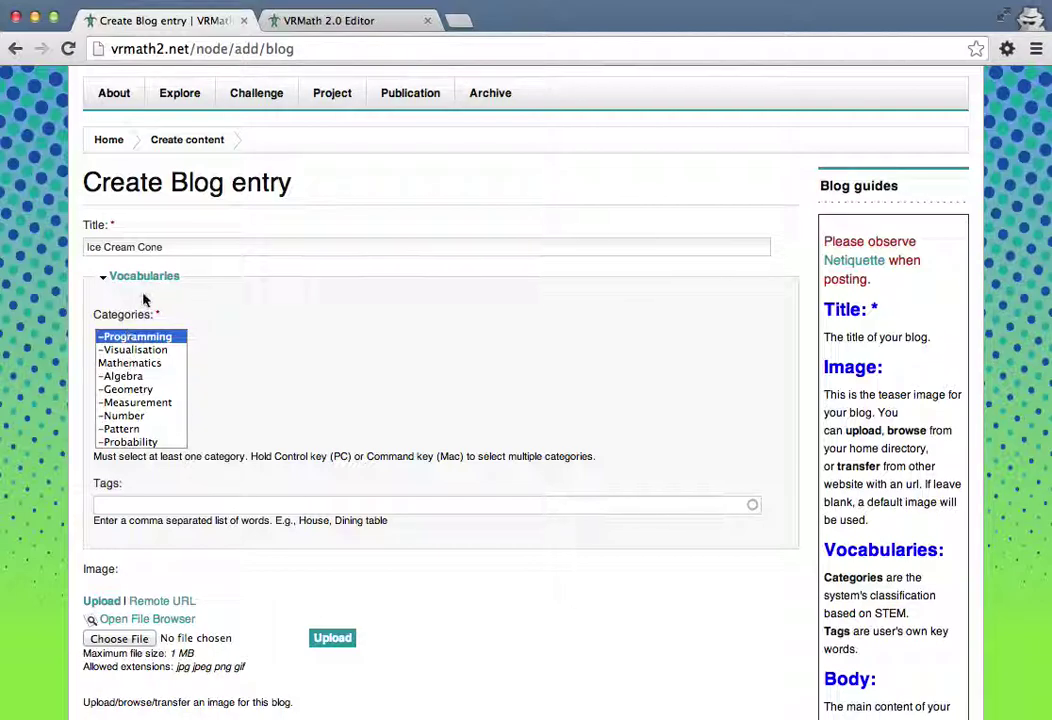
super+click(144, 366)
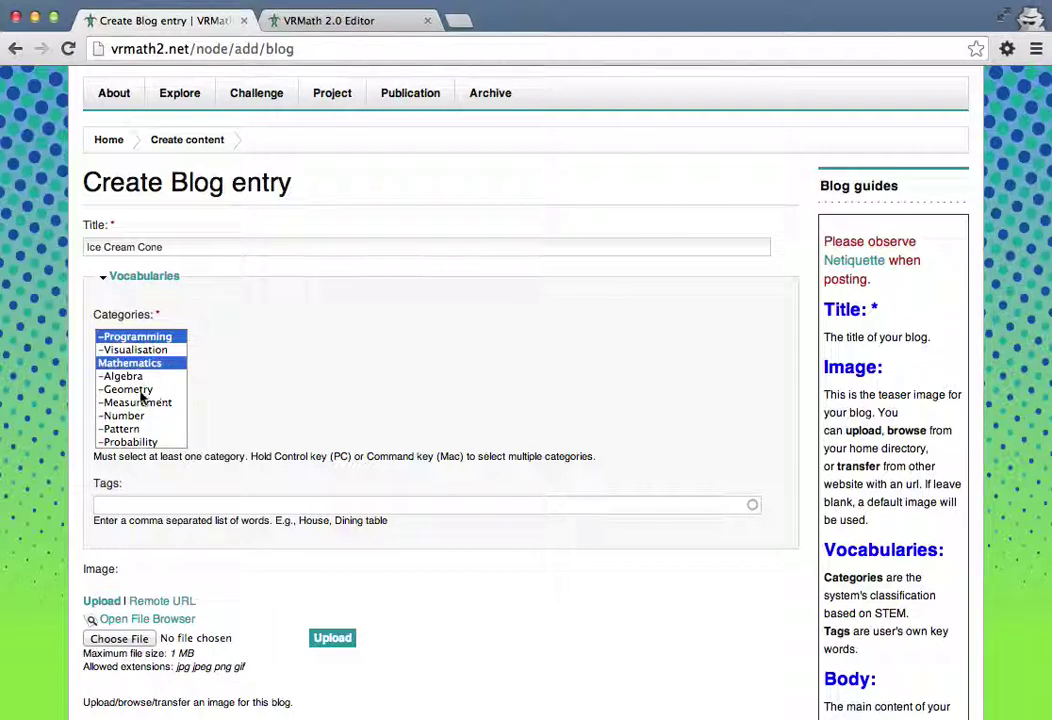
super+click(148, 389)
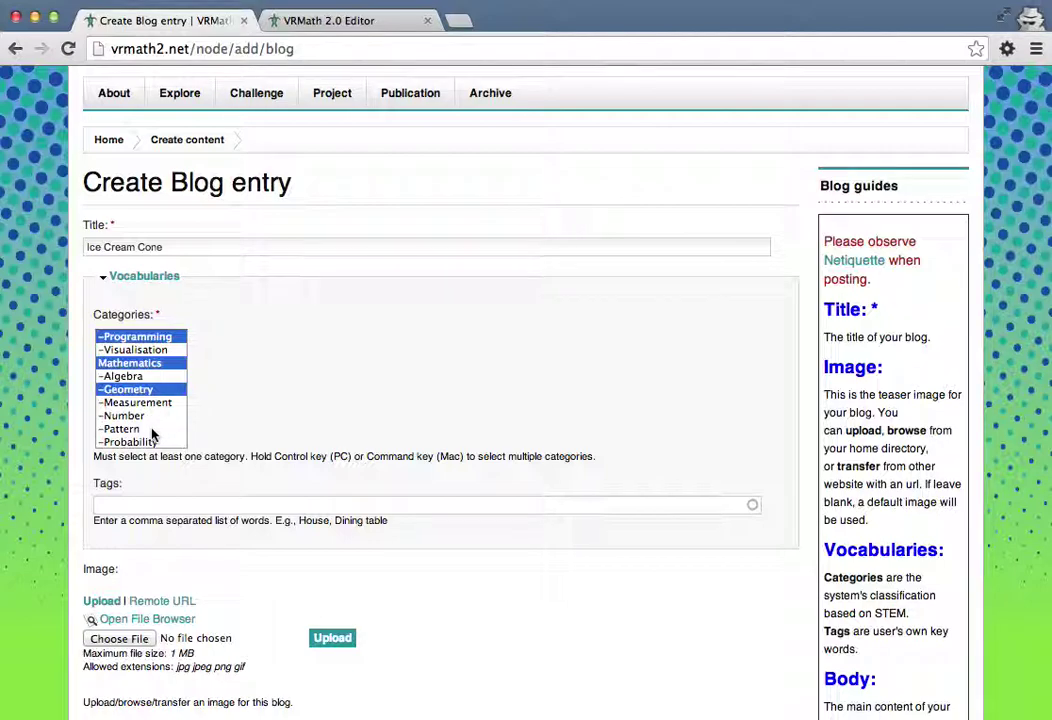
scroll(155, 435, down, 2)
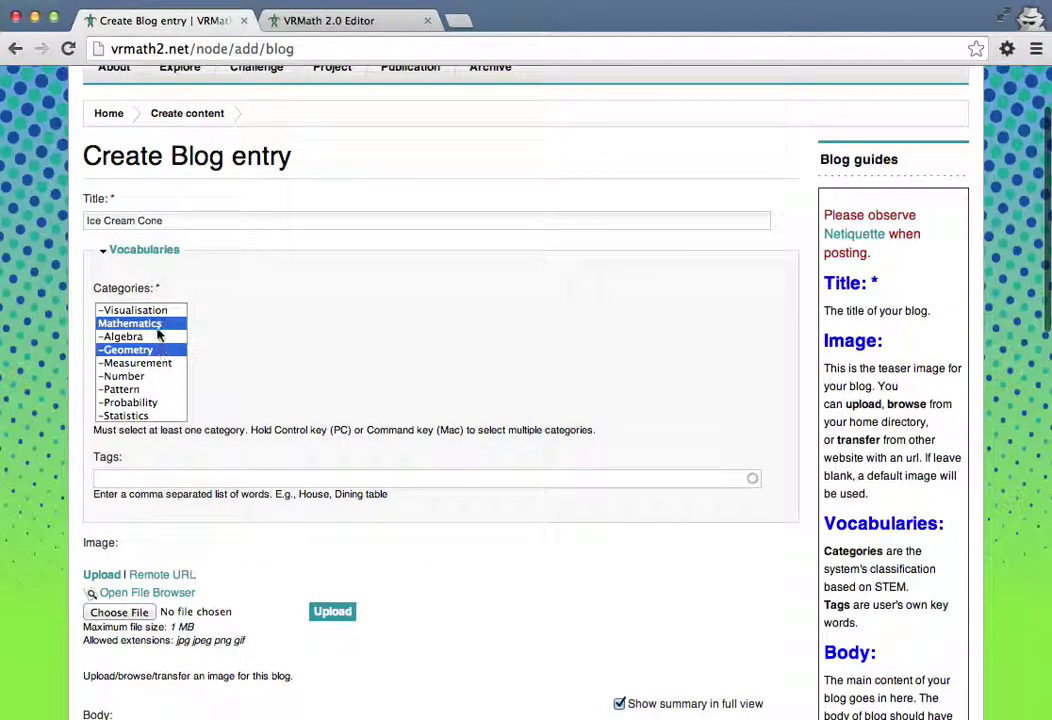
super+click(163, 365)
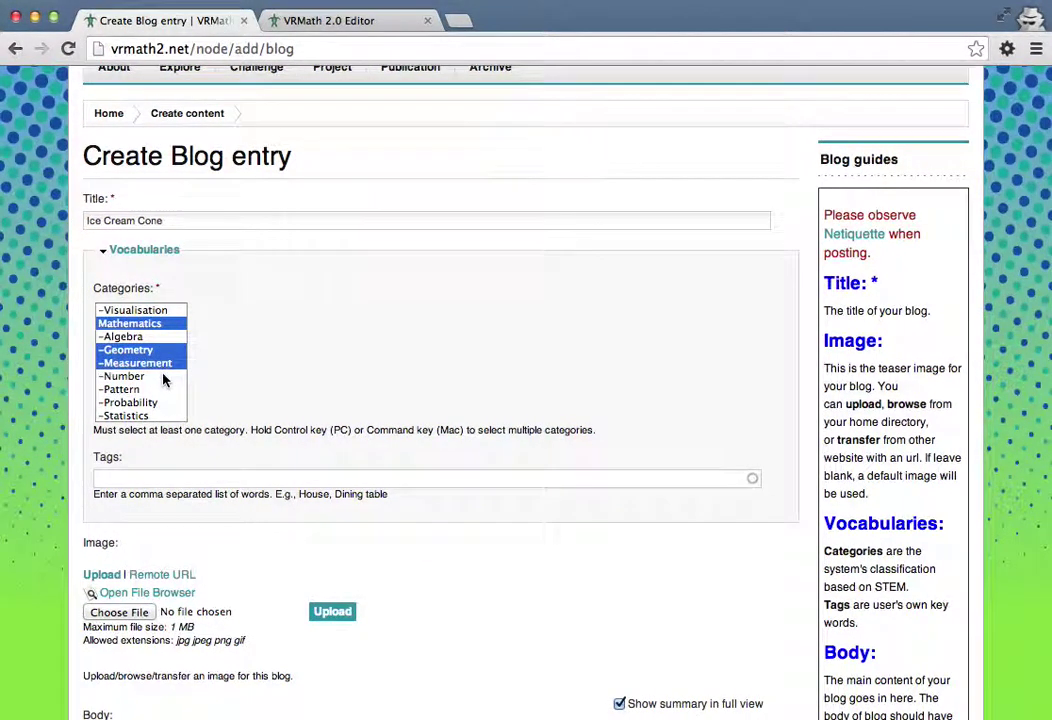
scroll(158, 375, up, 3)
scroll(157, 380, up, 1)
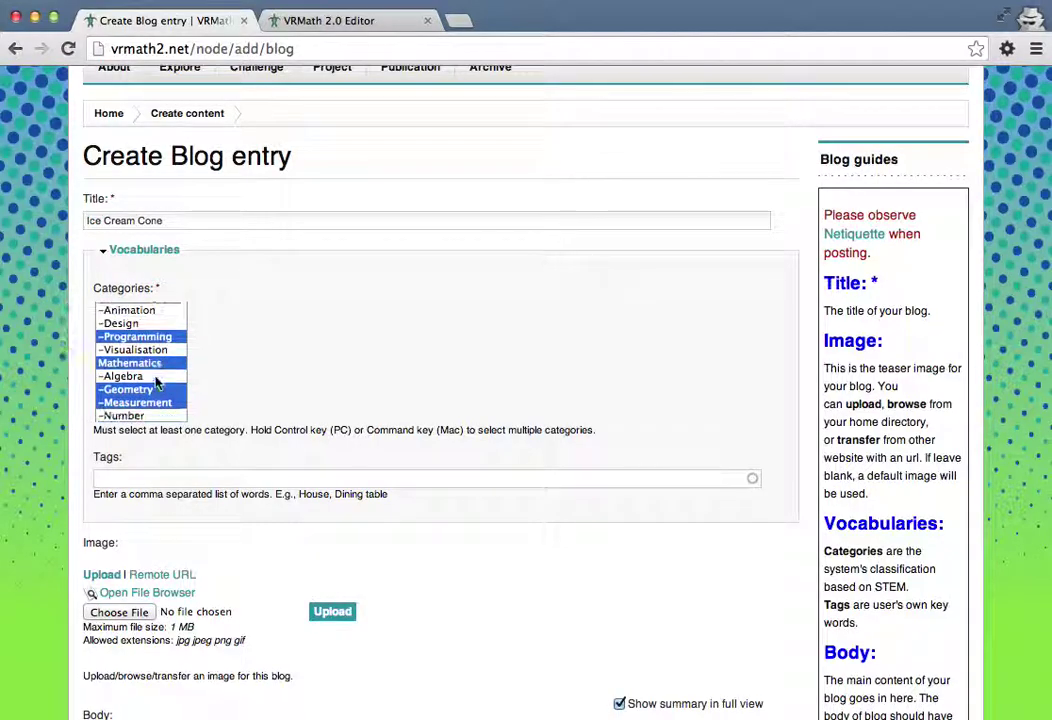
scroll(157, 383, down, 2)
- Enter the tags "Ice cream, Cone, Shpere, Food" for the blog entry
click(158, 476)
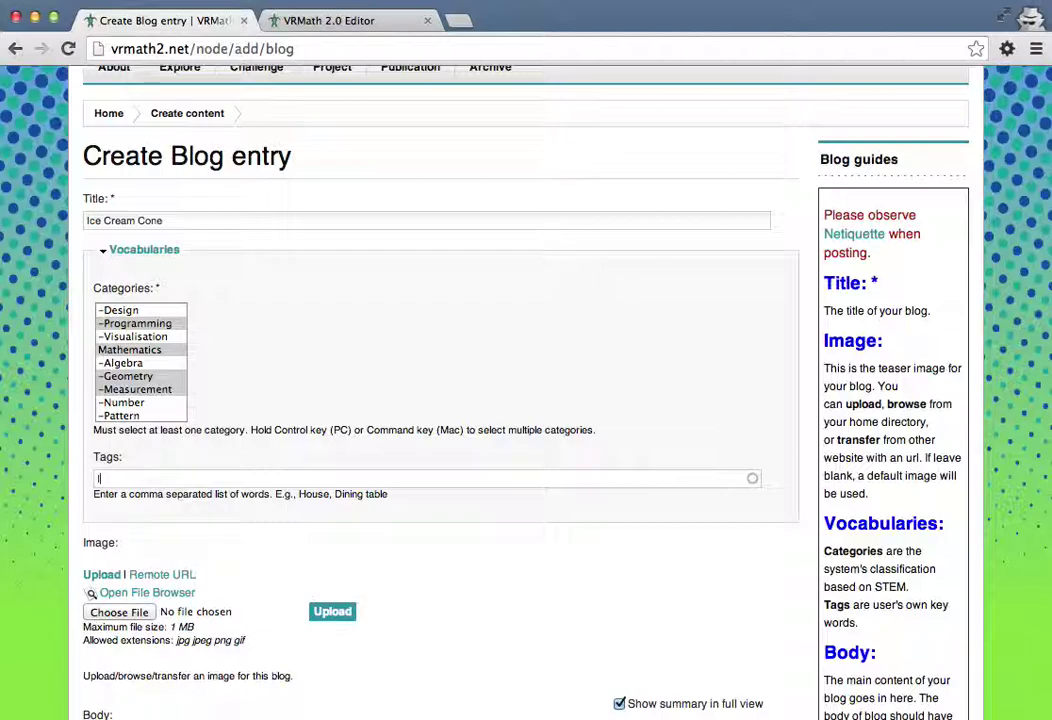
text(Ice cream, C)
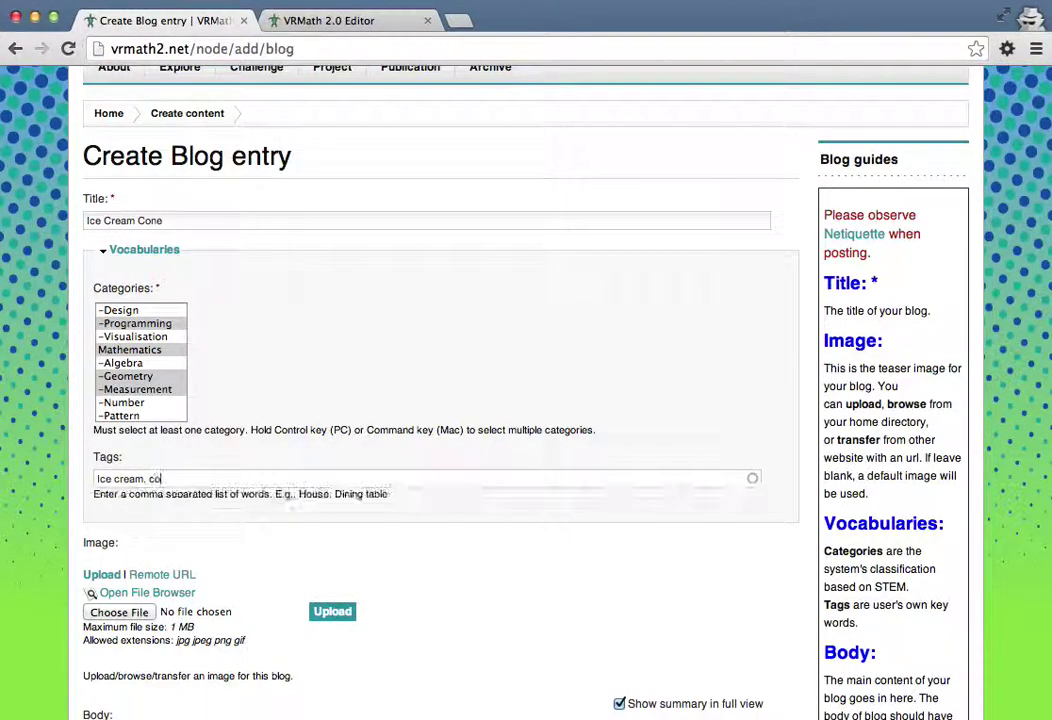
text(one)
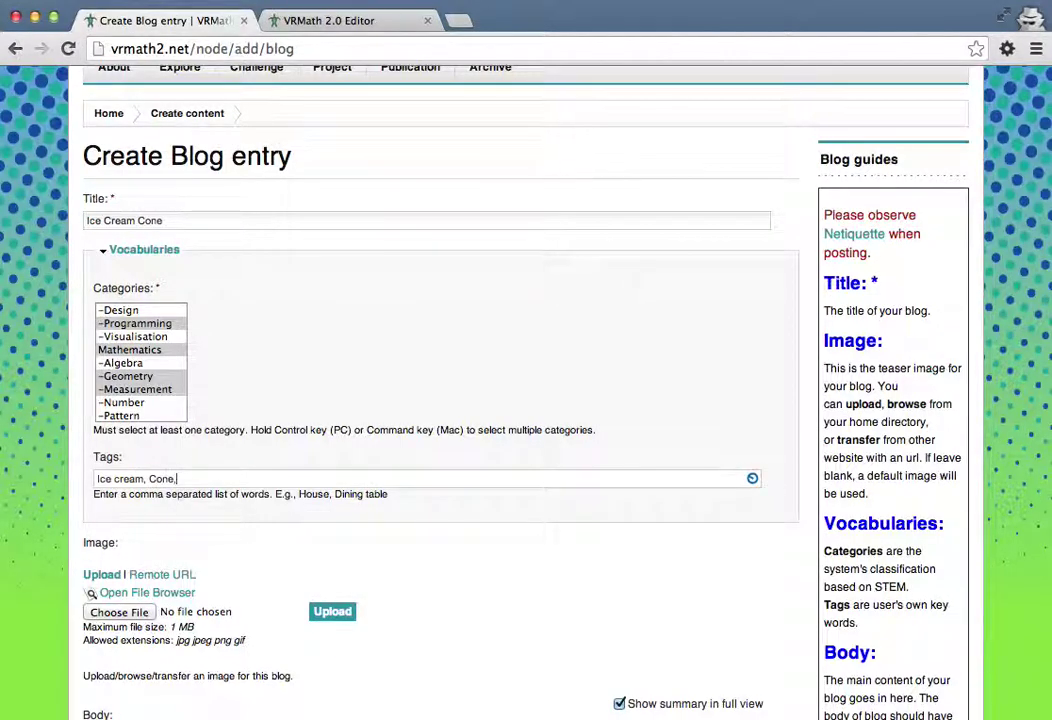
text(, Shpere)
scroll(237, 490, down, 2)
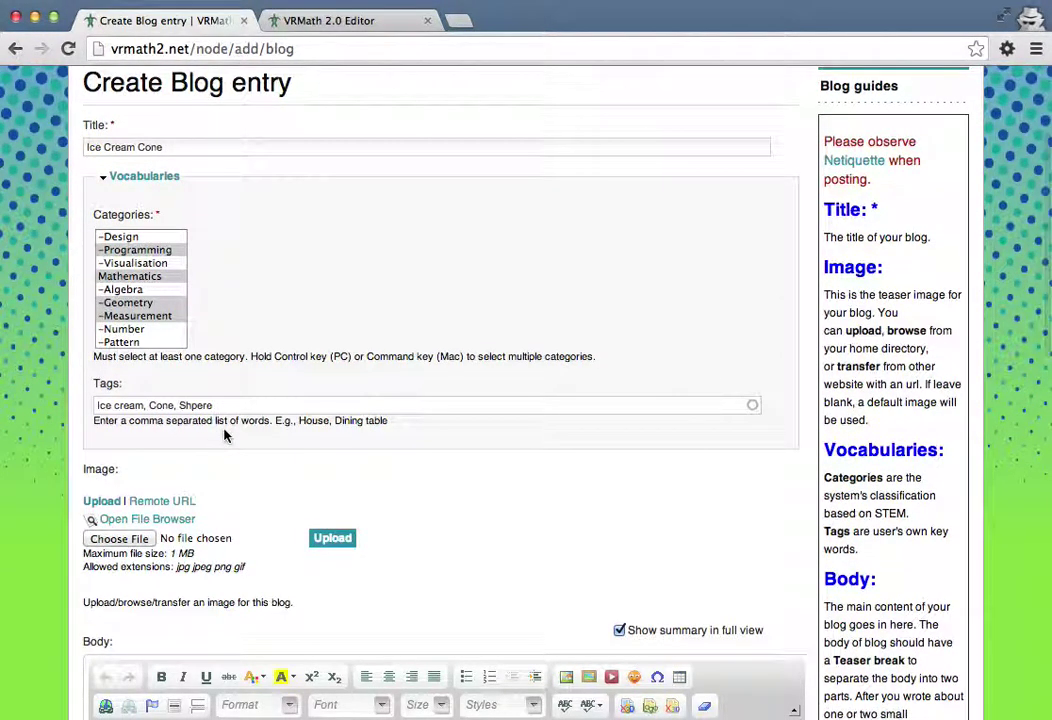
scroll(225, 435, down, 1)
text(, Food)
click(214, 410)
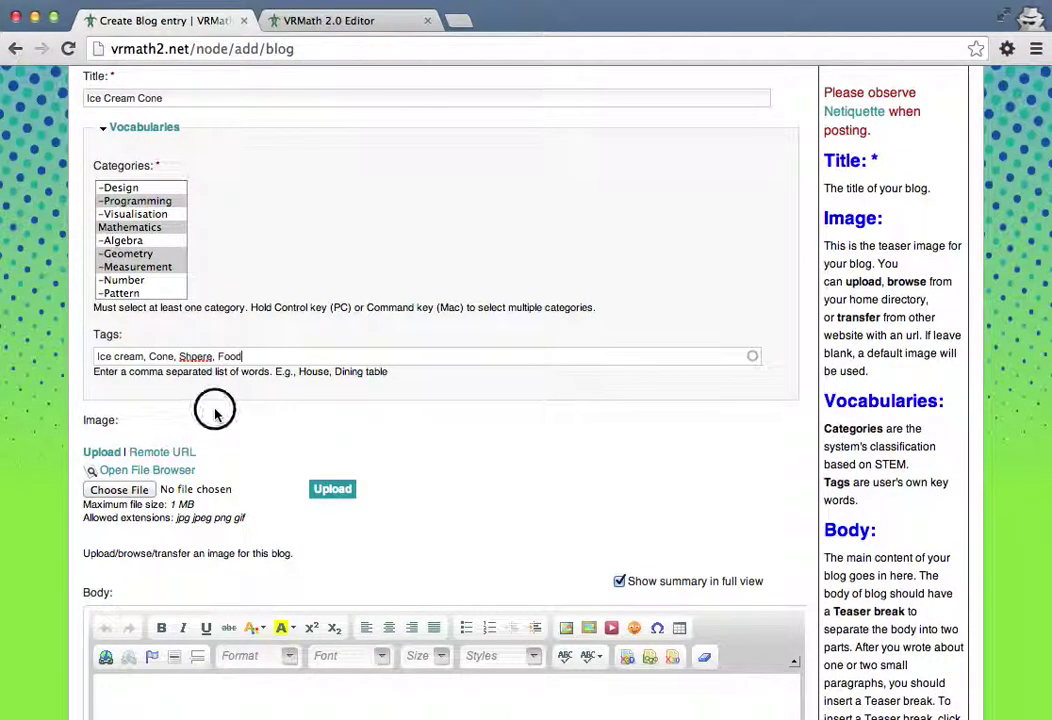
- Correct the misspelled tag "Shpere" to "Sphere"
click(198, 356)
key(BackSpace)
key(BackSpace)
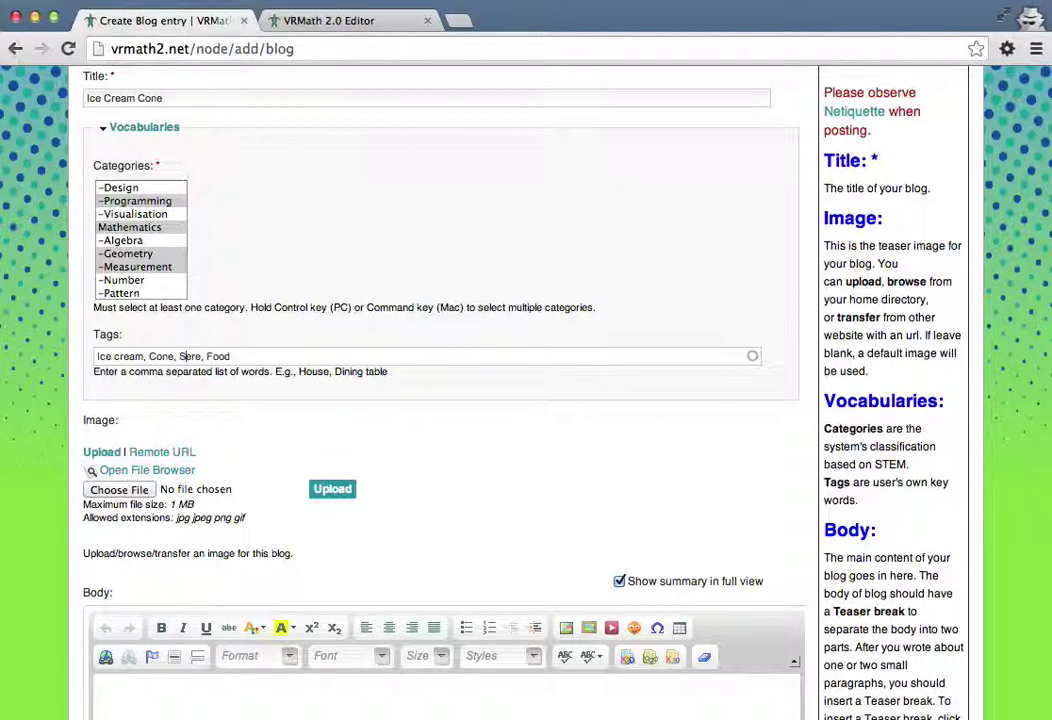
text(ph)
- Attach icecream.png from the image folder in the server's file browser as the blog entry's image
scroll(237, 410, down, 1)
scroll(237, 410, down, 1)
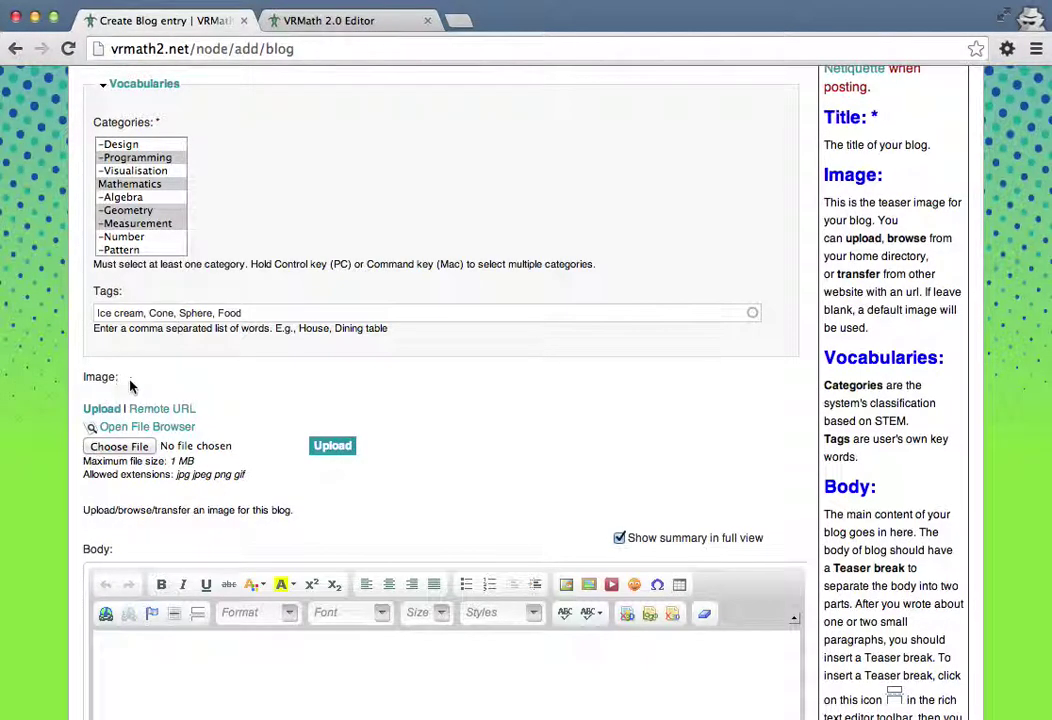
click(355, 15)
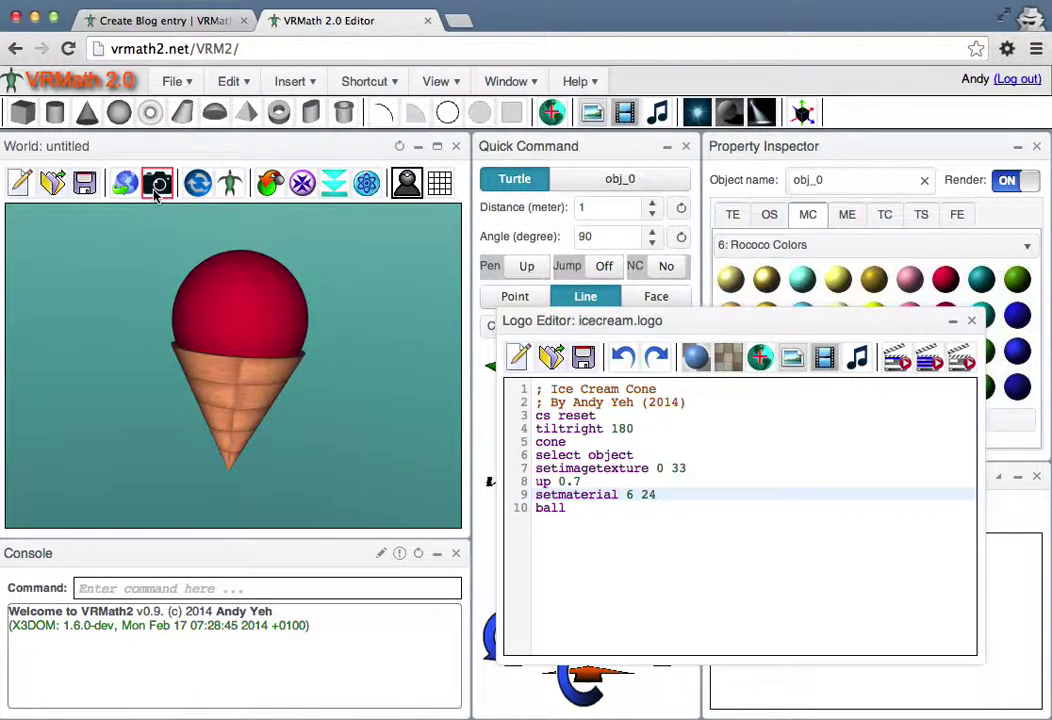
click(162, 20)
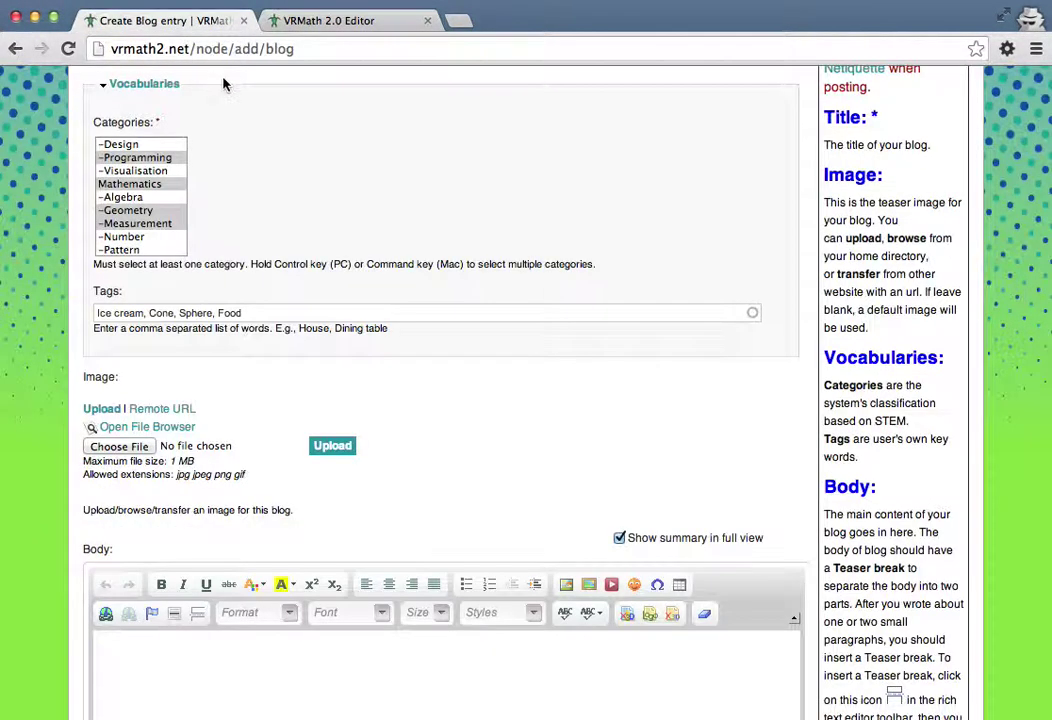
click(147, 428)
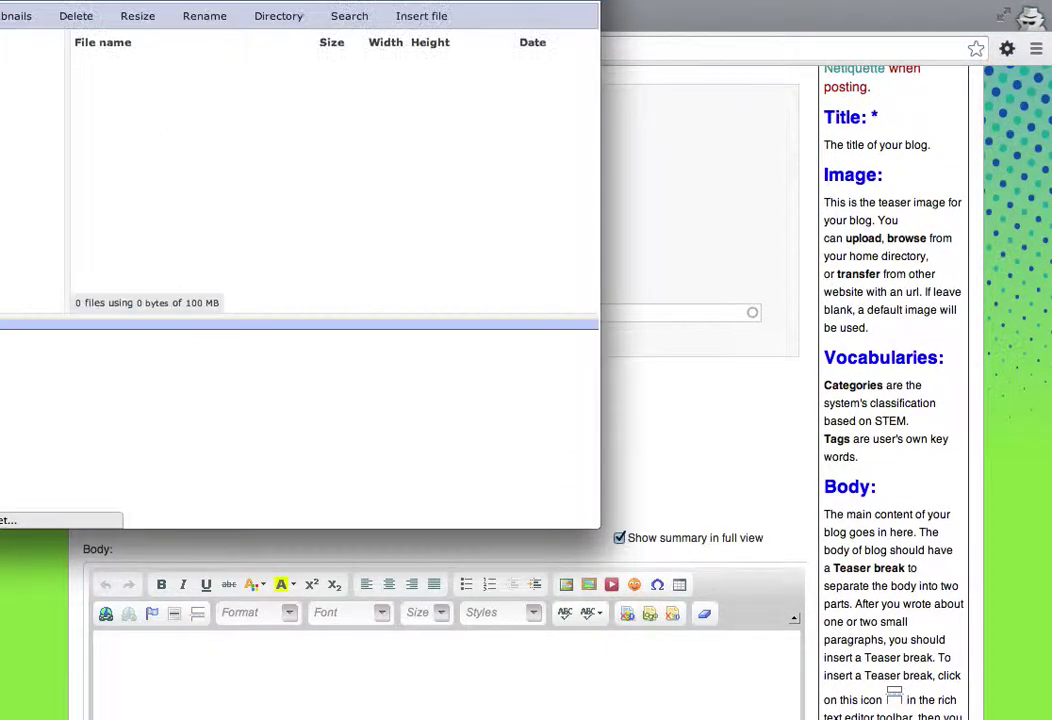
drag(185, 2, 393, 93)
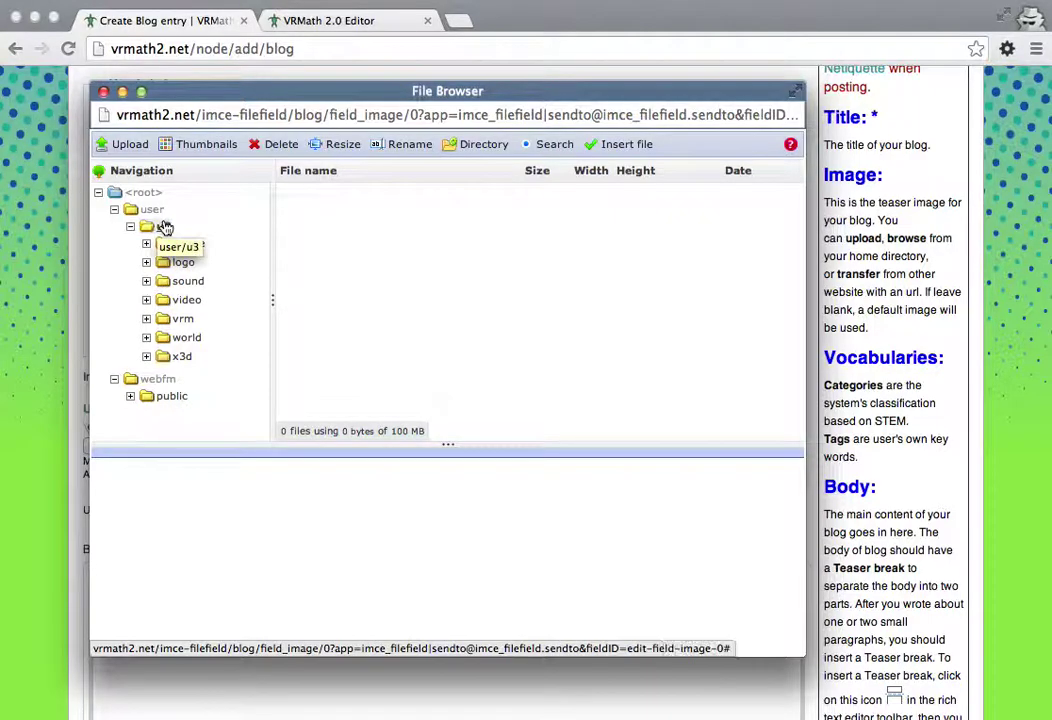
click(188, 244)
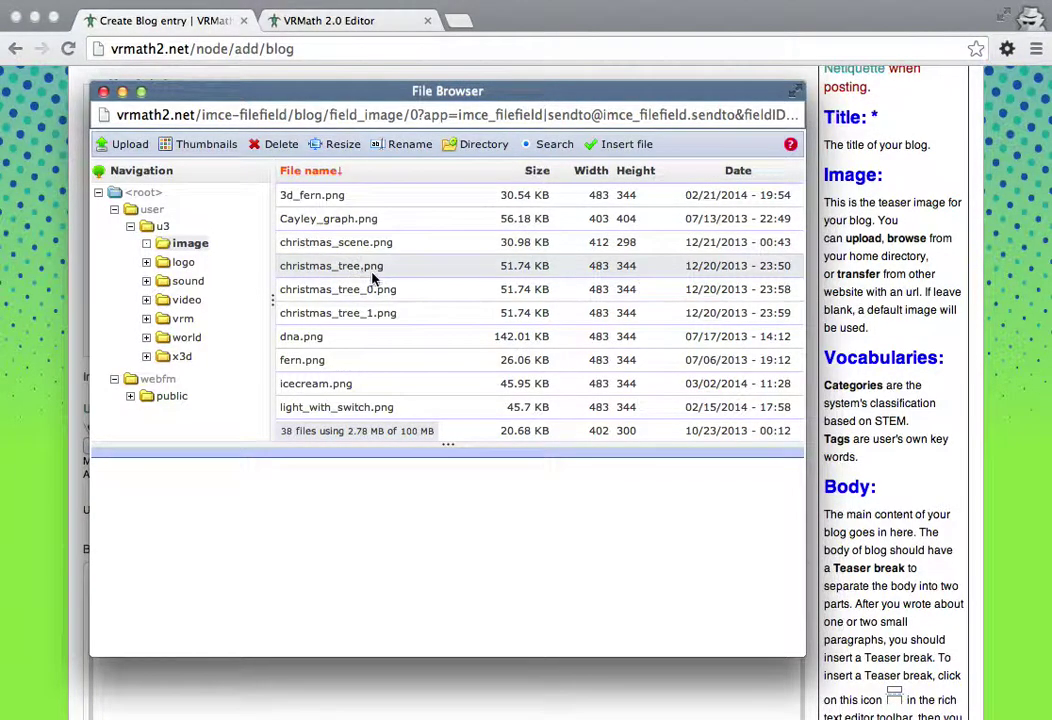
scroll(380, 320, down, 1)
click(358, 376)
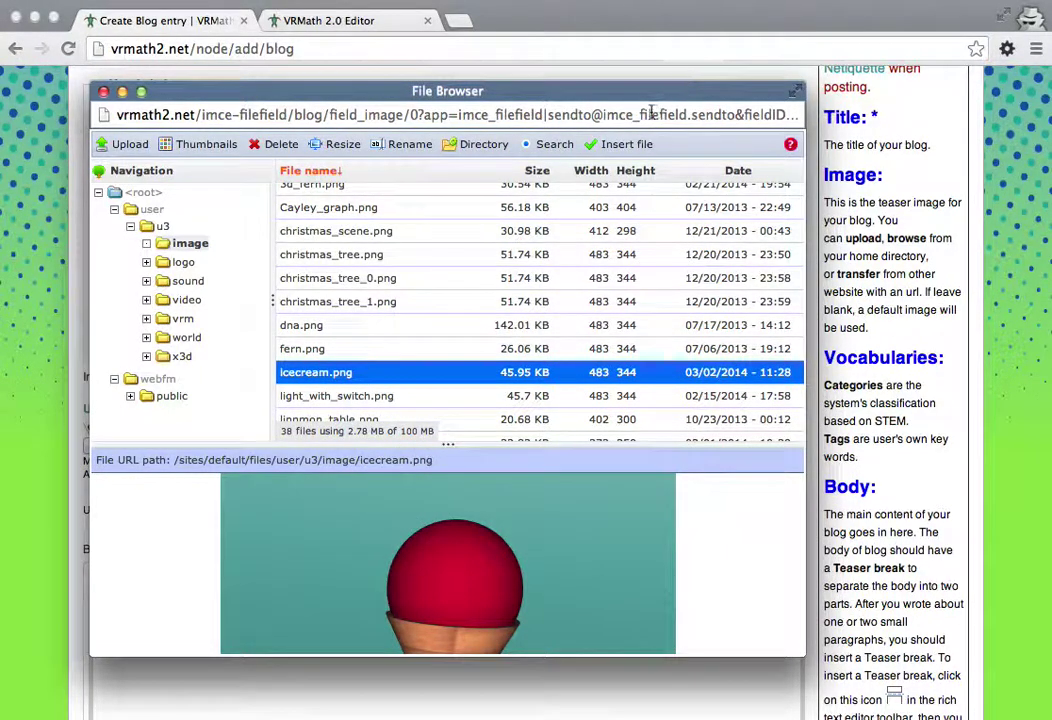
double_click(336, 375)
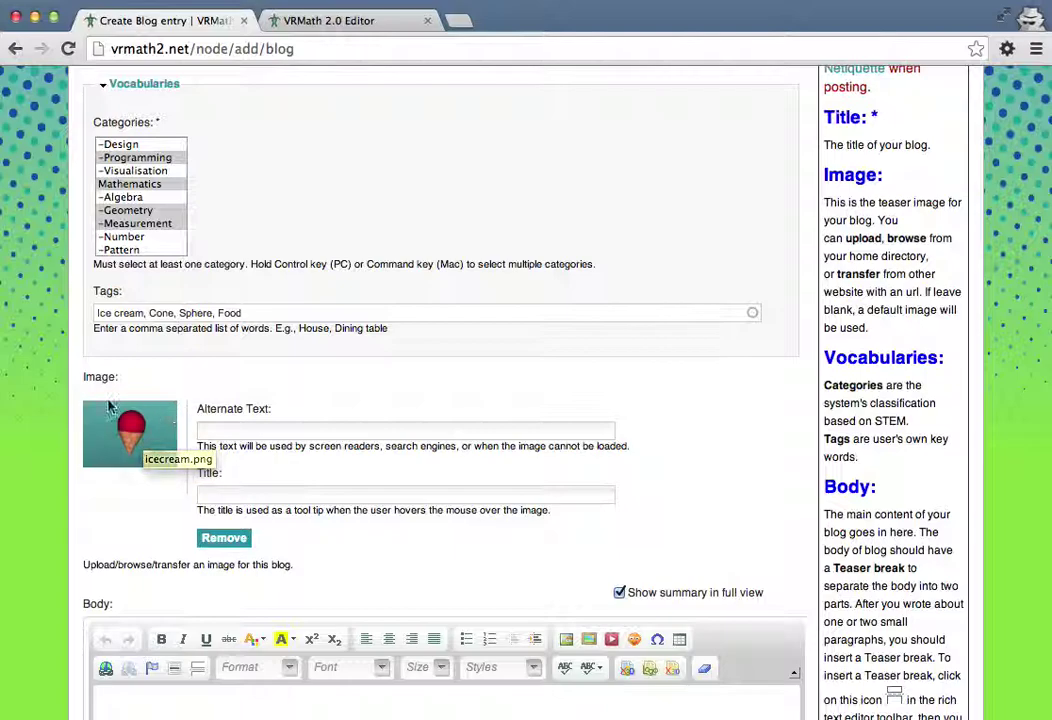
- Enter "Ice Cream Cone" as both the alternate text and the title of the attached image
click(218, 427)
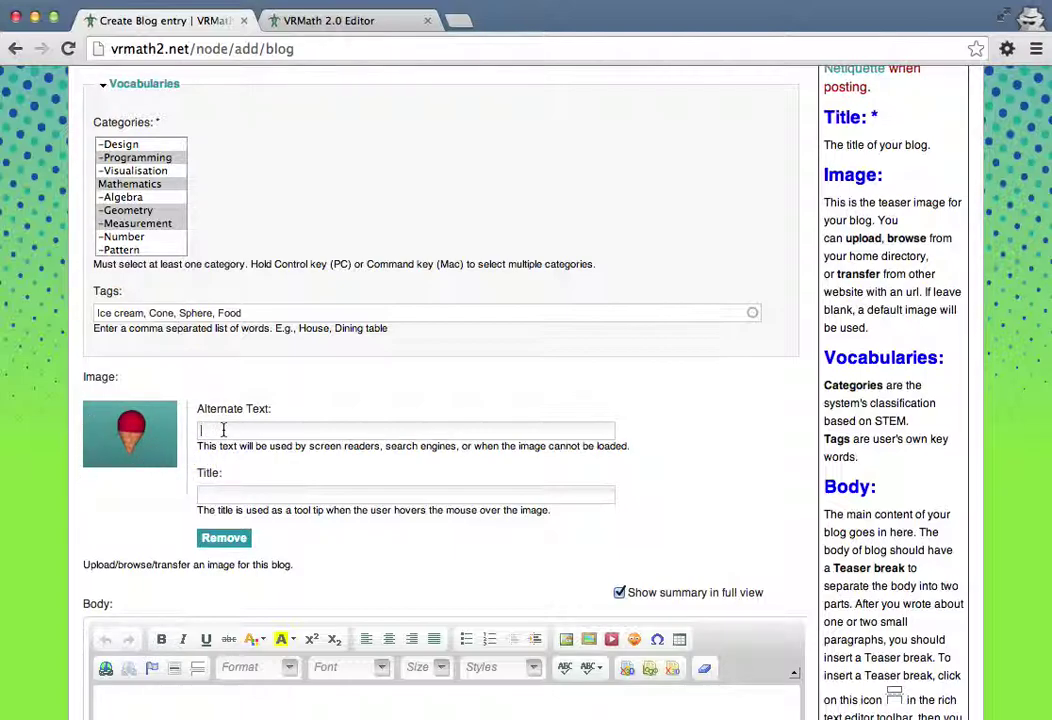
text(Ice Cream Cone)
drag(280, 431, 190, 433)
key(super+c)
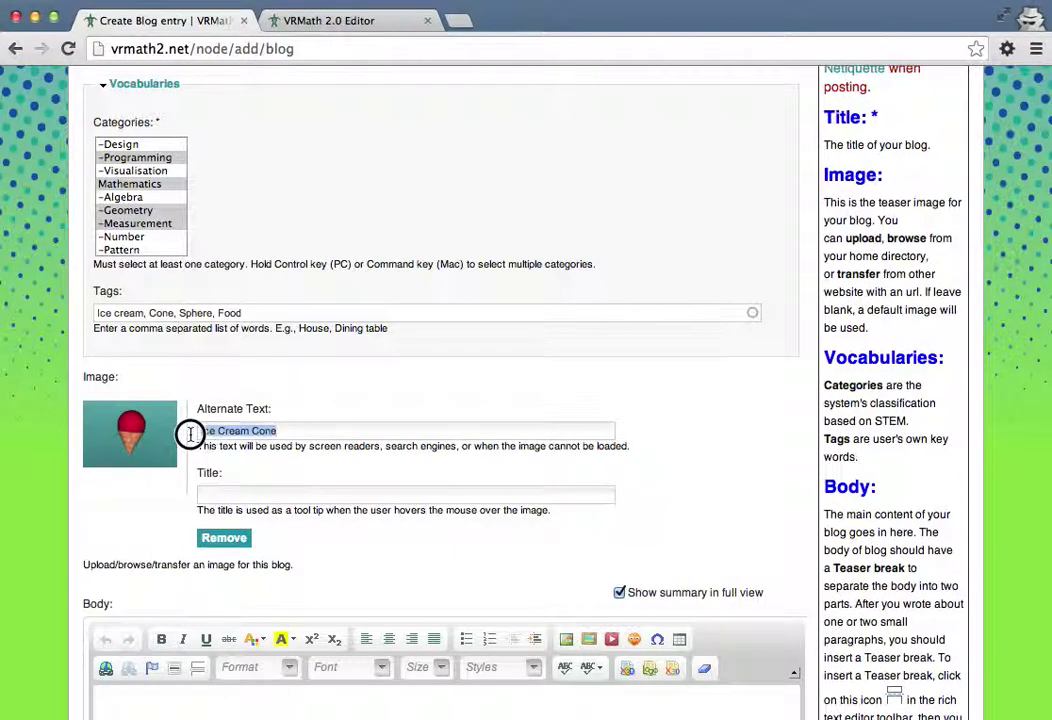
click(242, 492)
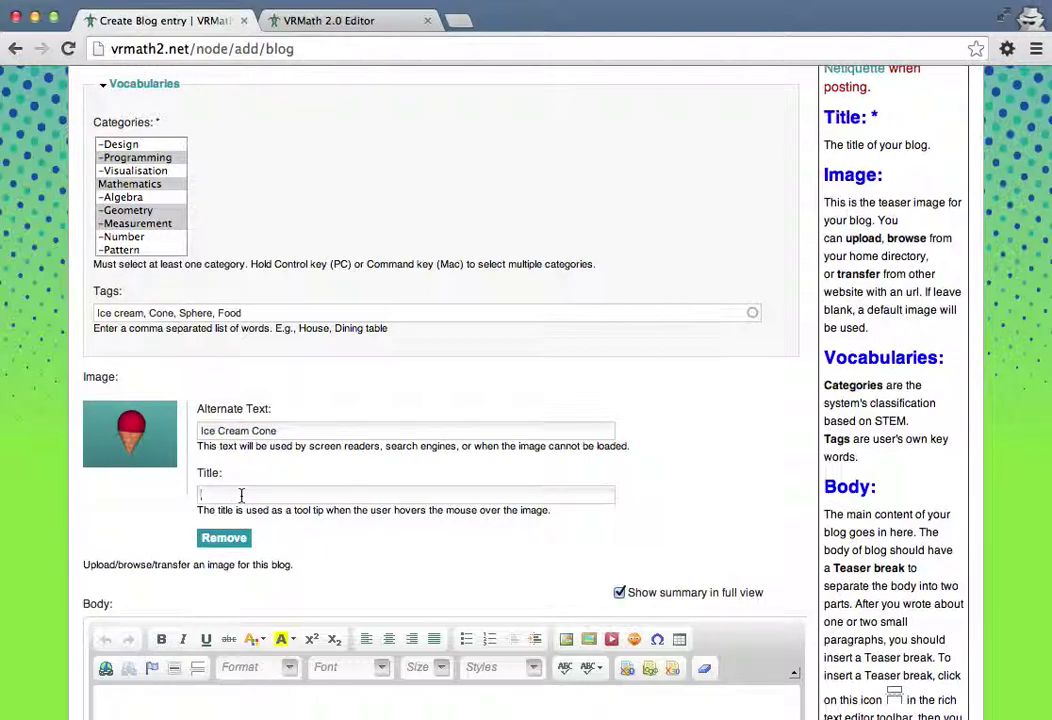
key(super+v)
- Write "Hello, I have created an ice cream cone and I like to show you how I did it." in the body, followed by a teaser break
scroll(285, 470, down, 2)
scroll(330, 420, down, 3)
scroll(300, 480, down, 1)
click(276, 500)
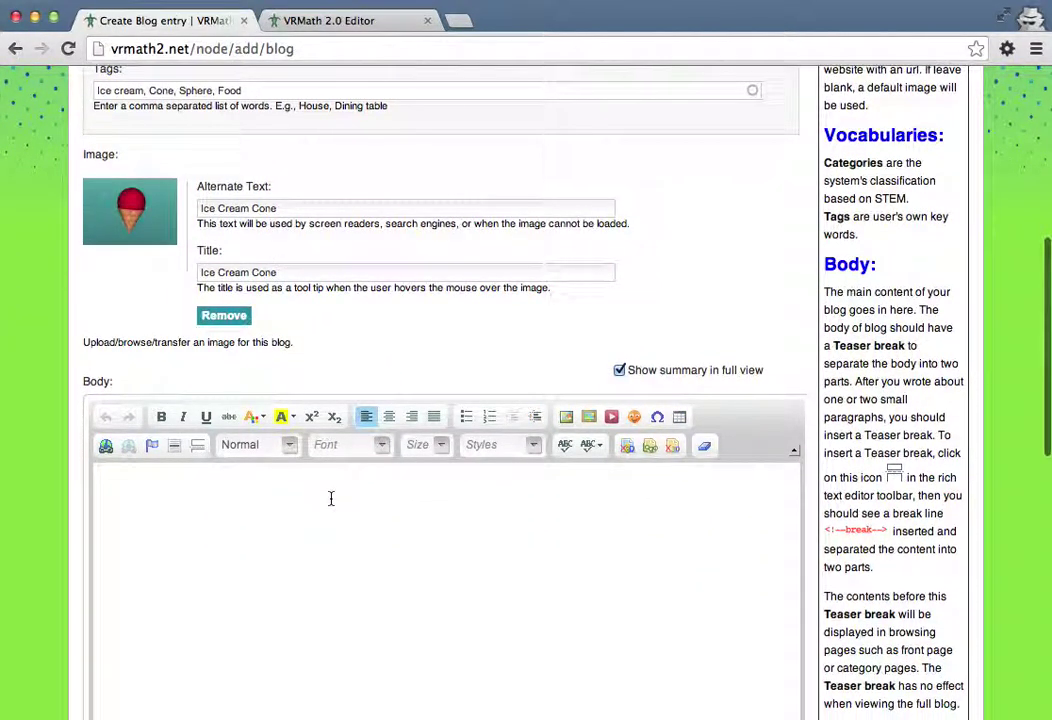
text(Hello )
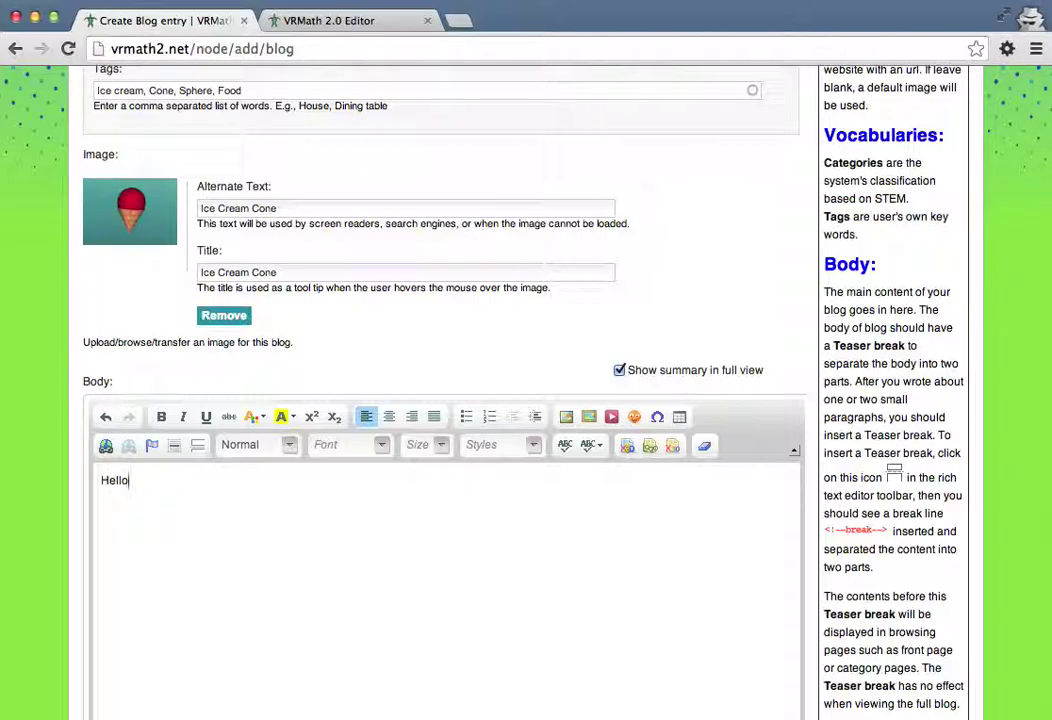
text( I have created an ice cream cr)
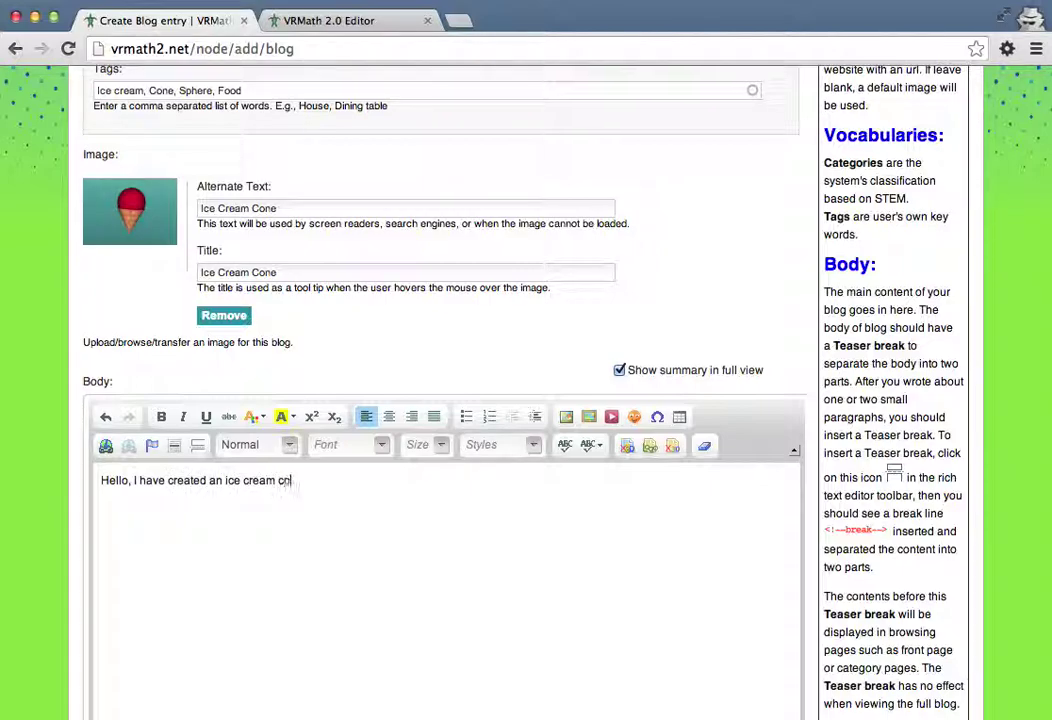
text(ne and I like to show you how I did it.)
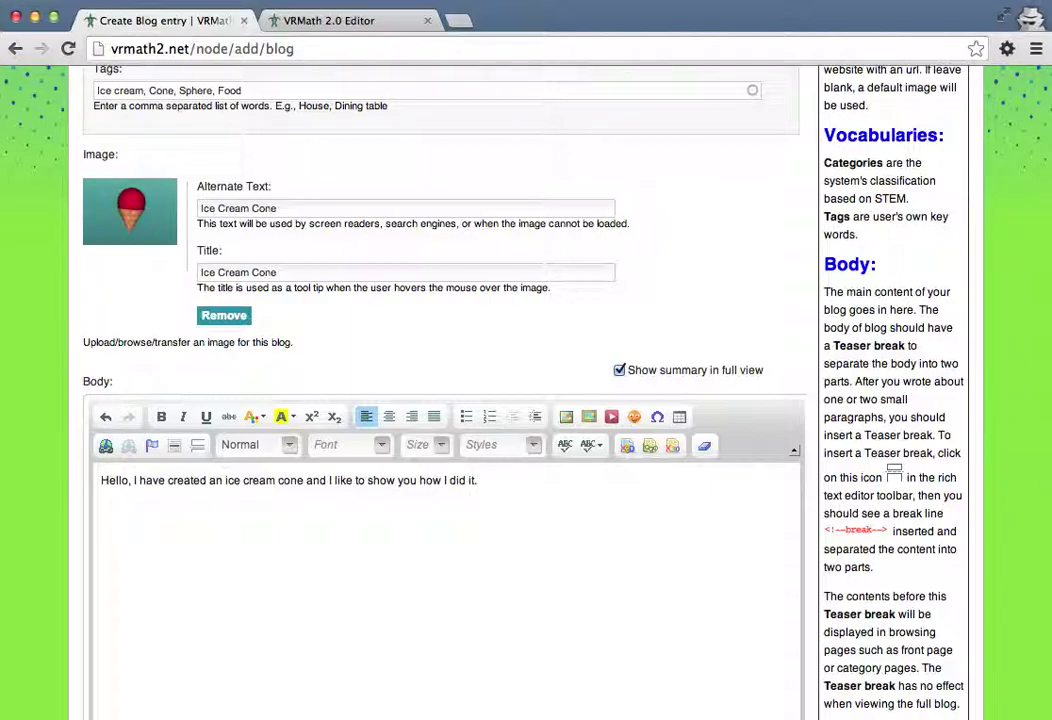
scroll(563, 497, left, 3)
click(198, 447)
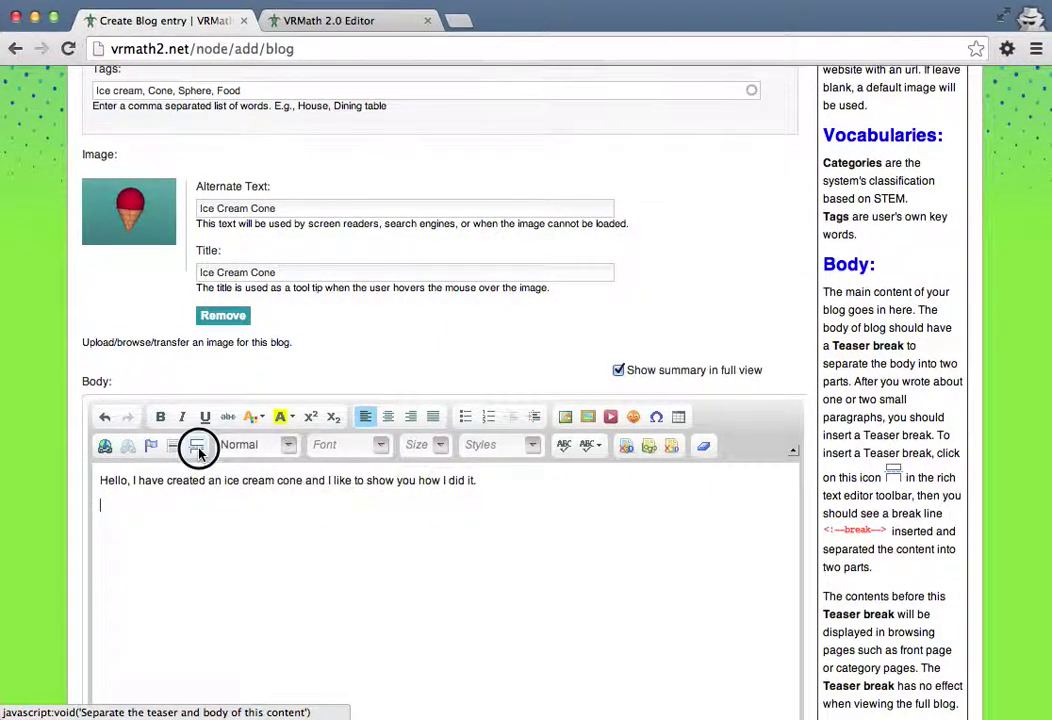
drag(686, 479, 192, 461)
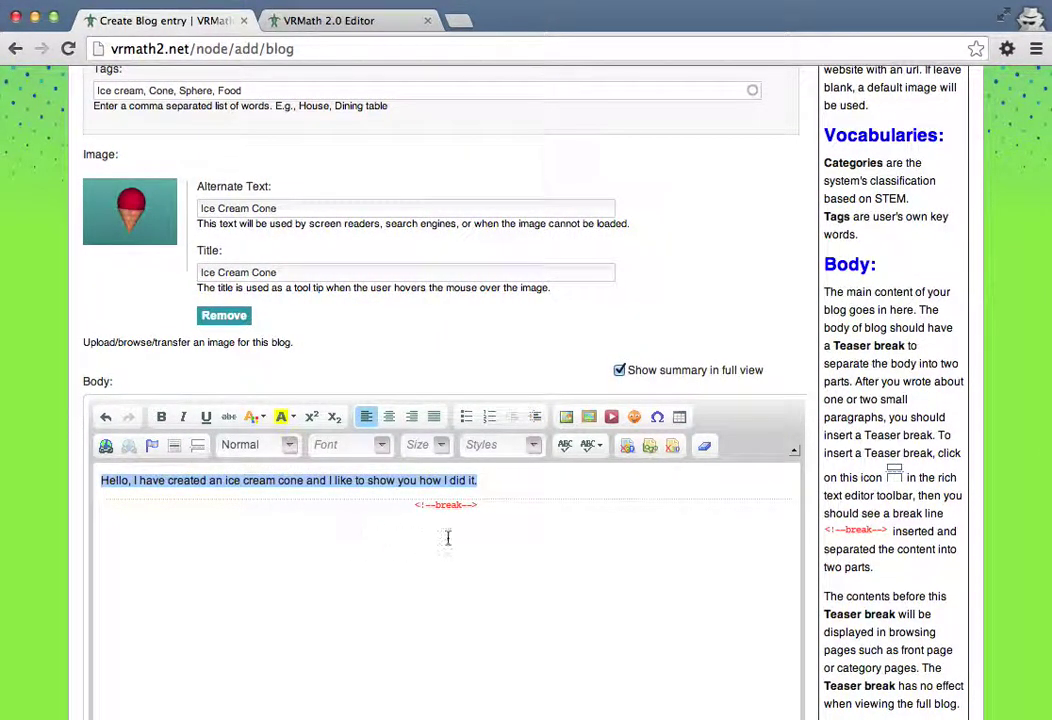
click(483, 494)
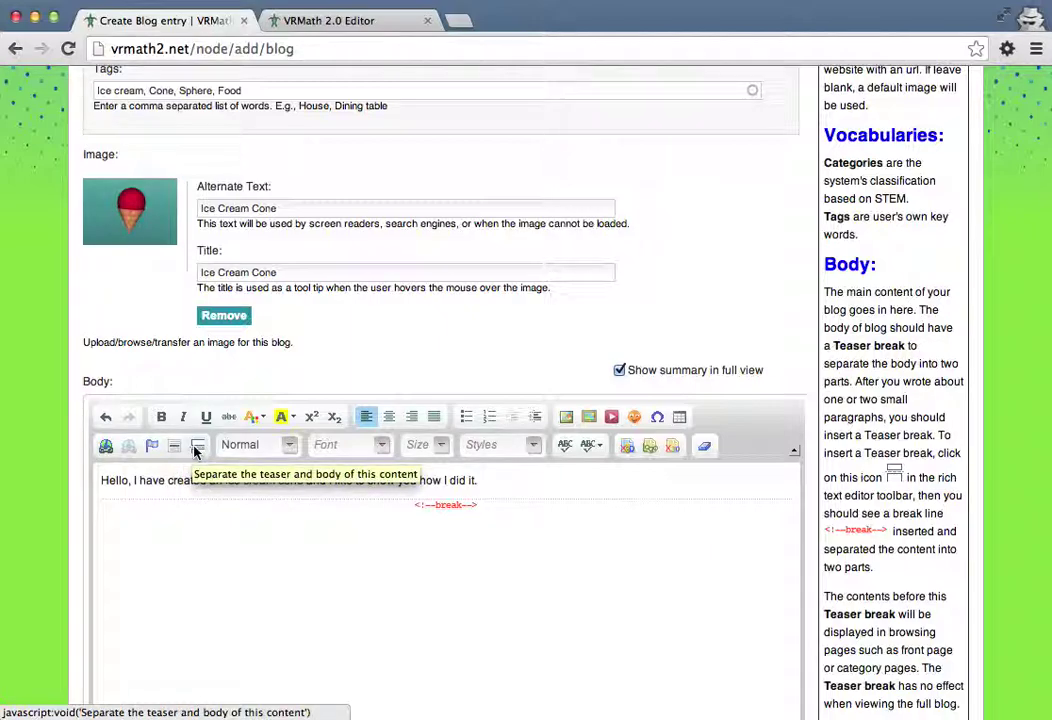
click(496, 480)
drag(496, 480, 106, 480)
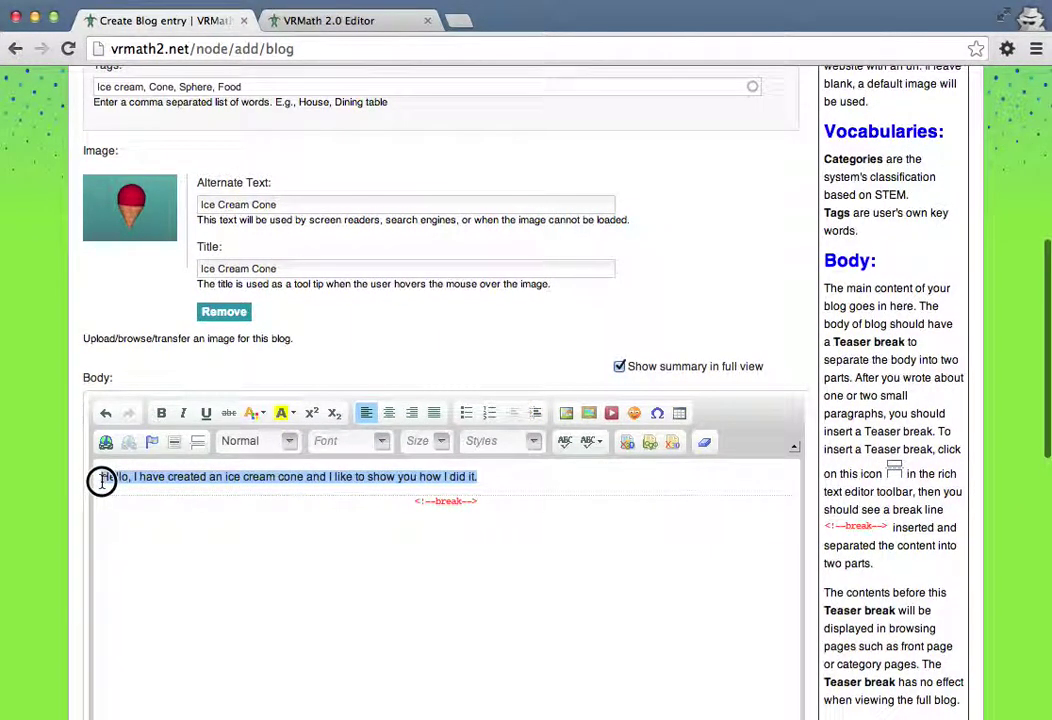
click(502, 477)
click(504, 476)
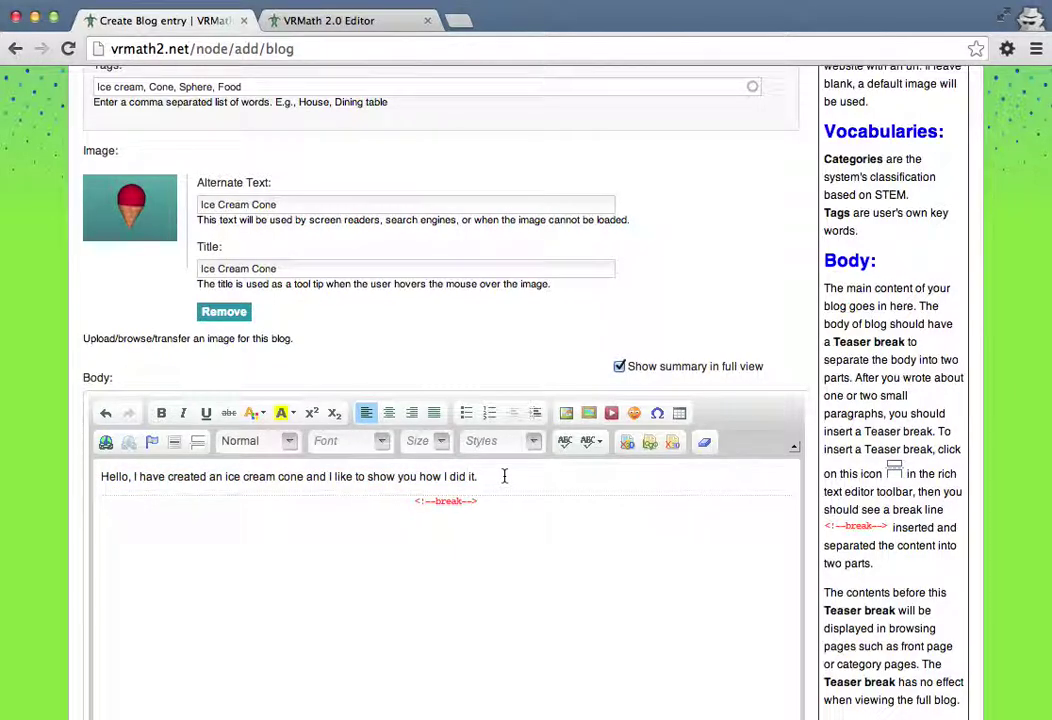
click(265, 537)
click(501, 478)
click(313, 525)
- Below the break, write "I created this ice cream cone by inserting an up side down cone and move up just 0.7 metres to place a ball (sphere)."
click(425, 549)
key(Return)
text(I created this ice cream co)
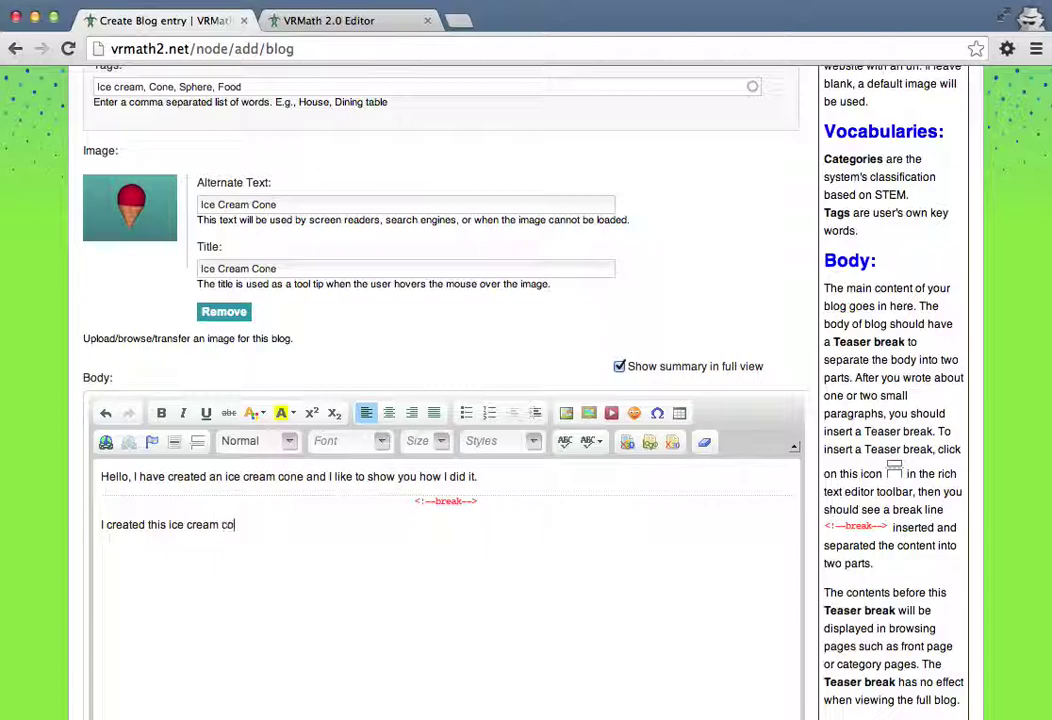
text(ne by inserting)
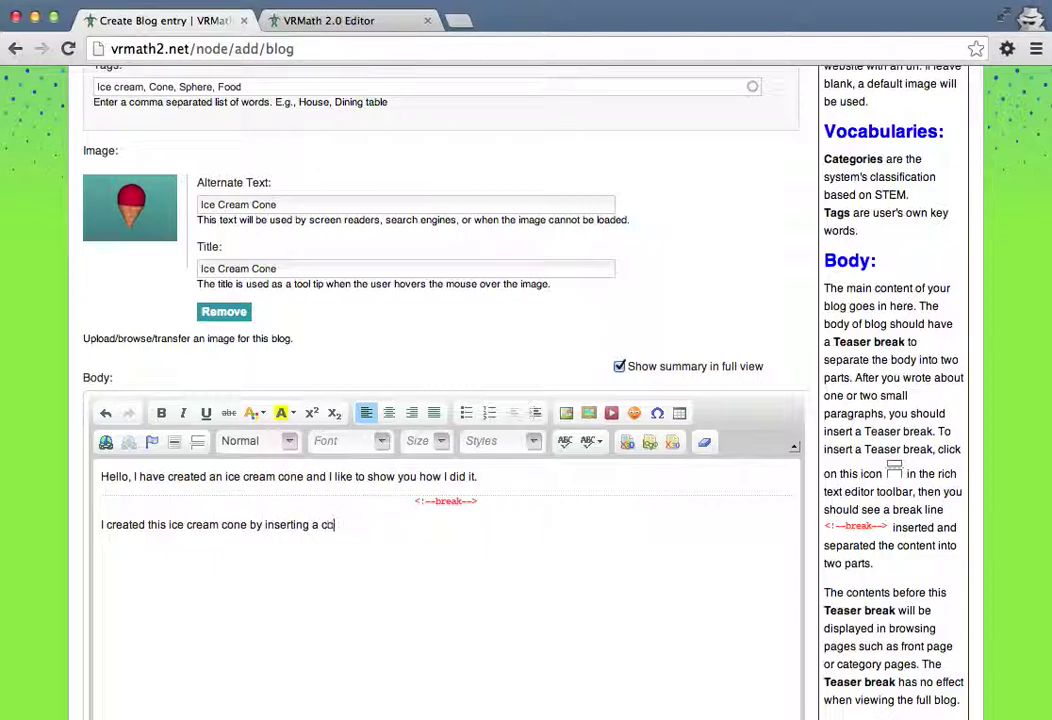
text( an up side down cone )
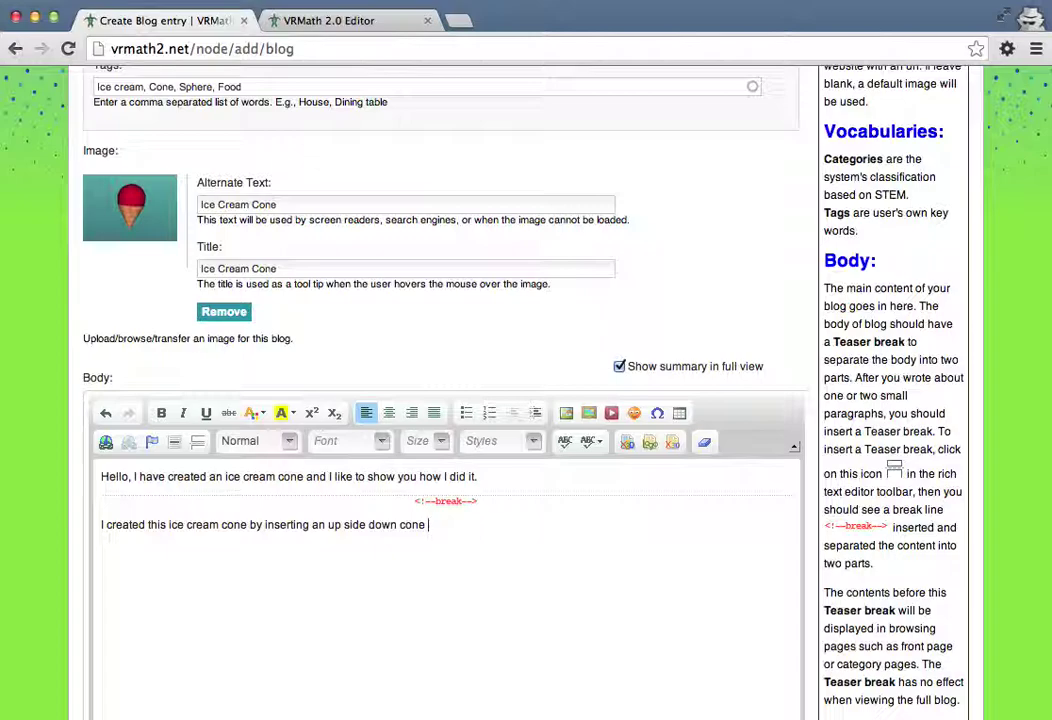
text(and move up just 0.7 metre)
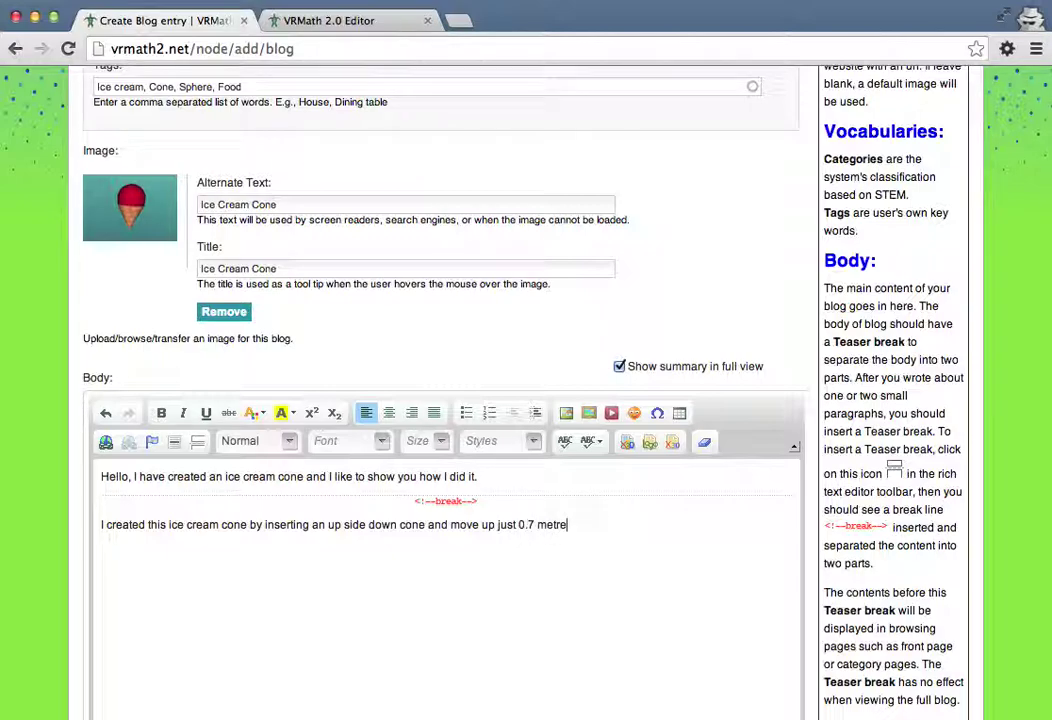
text(s to place a ball (sphere)
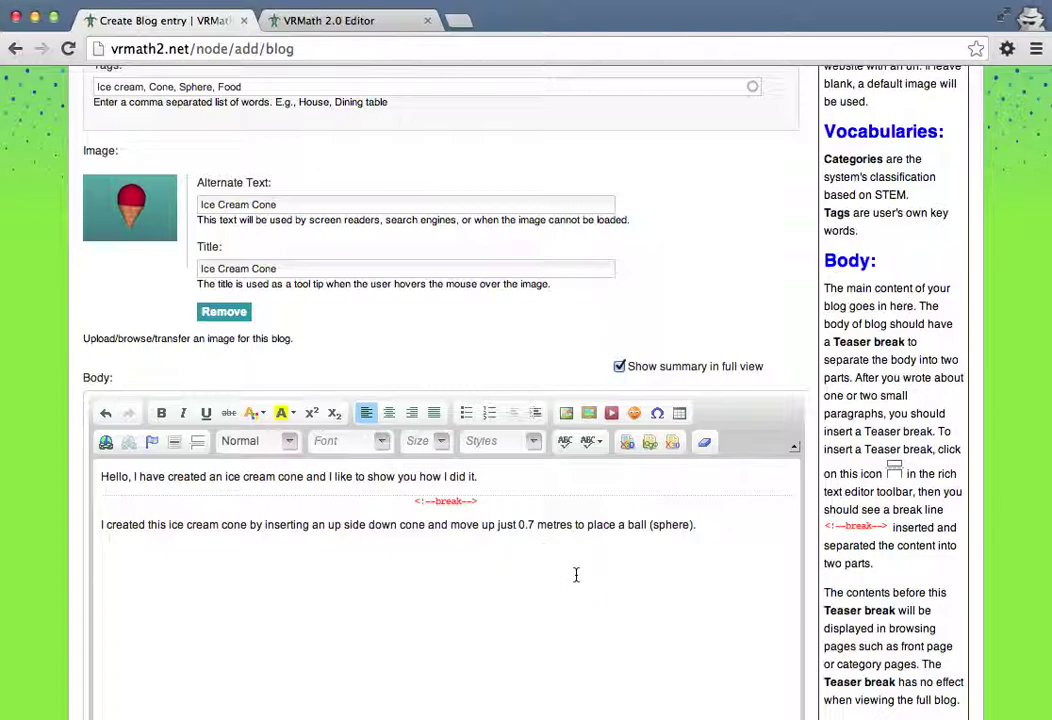
click(719, 531)
text(.)
- Start inserting an X3D world into the body and choose icecream.x3d from the server's x3d folder as its URL
scroll(280, 577, down, 1)
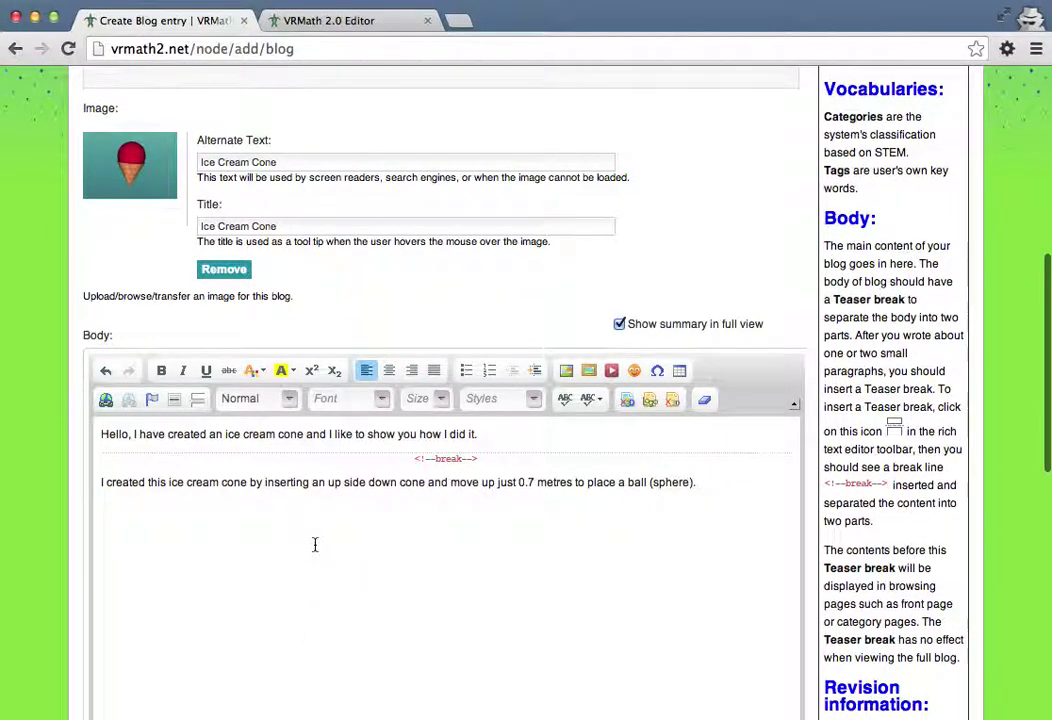
scroll(465, 507, down, 1)
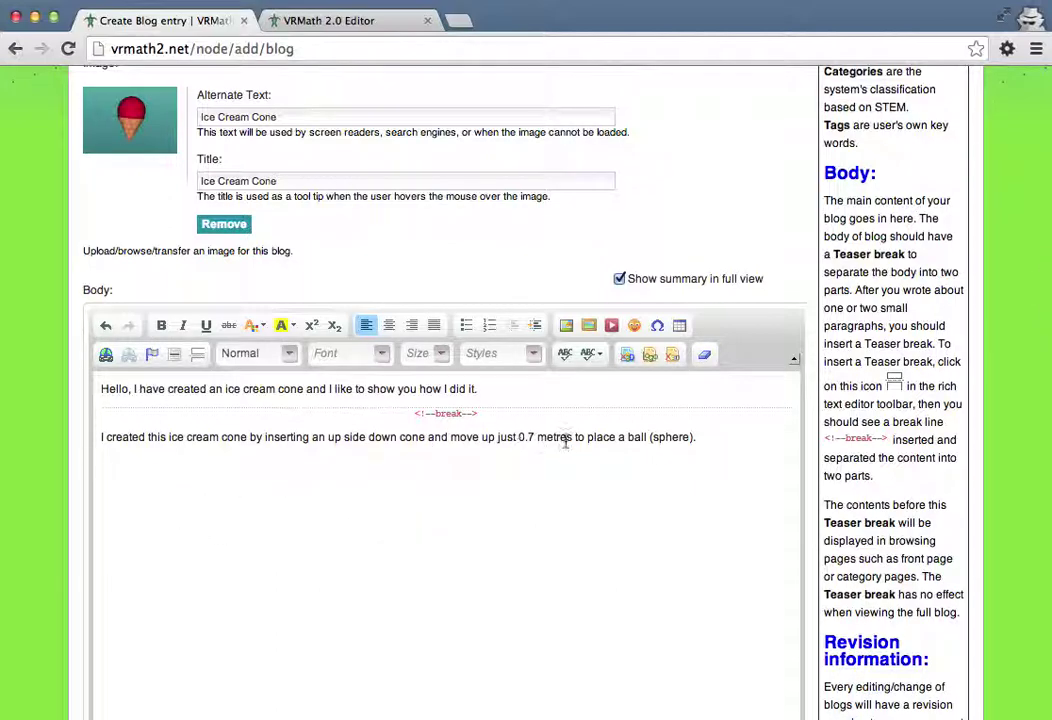
click(628, 360)
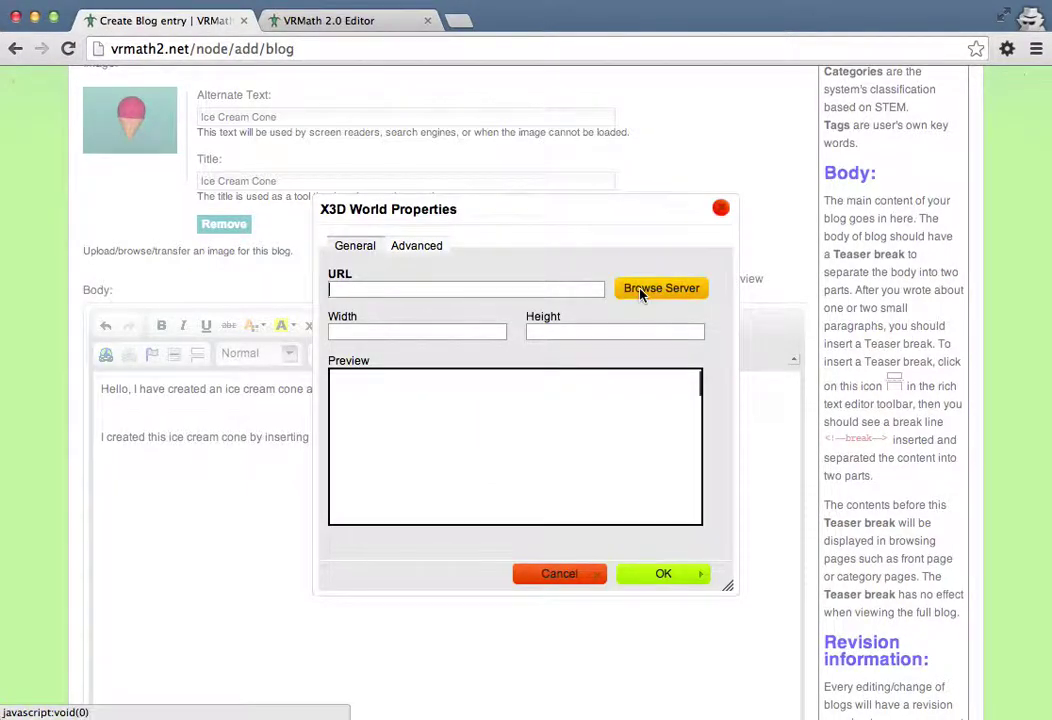
click(641, 293)
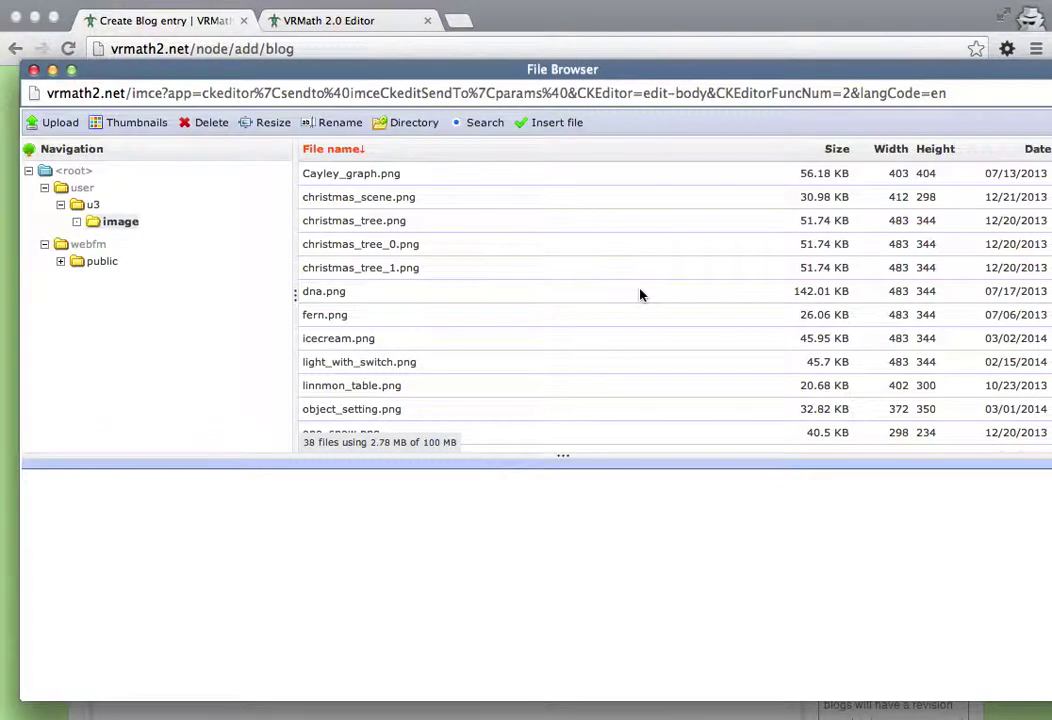
click(94, 205)
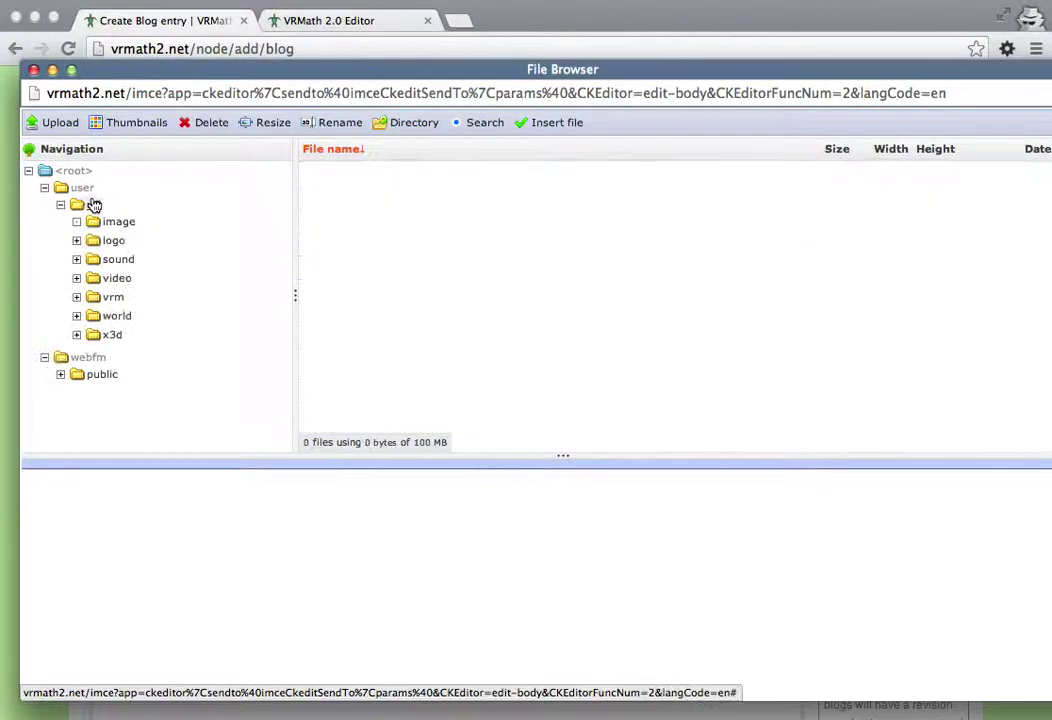
click(110, 336)
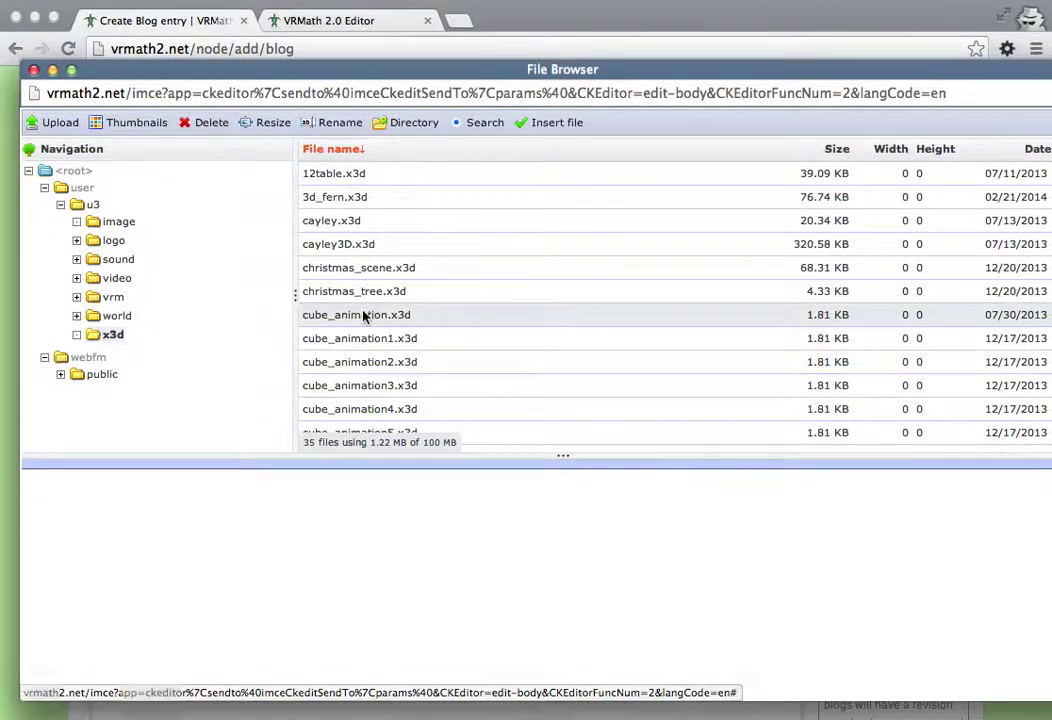
scroll(430, 369, down, 5)
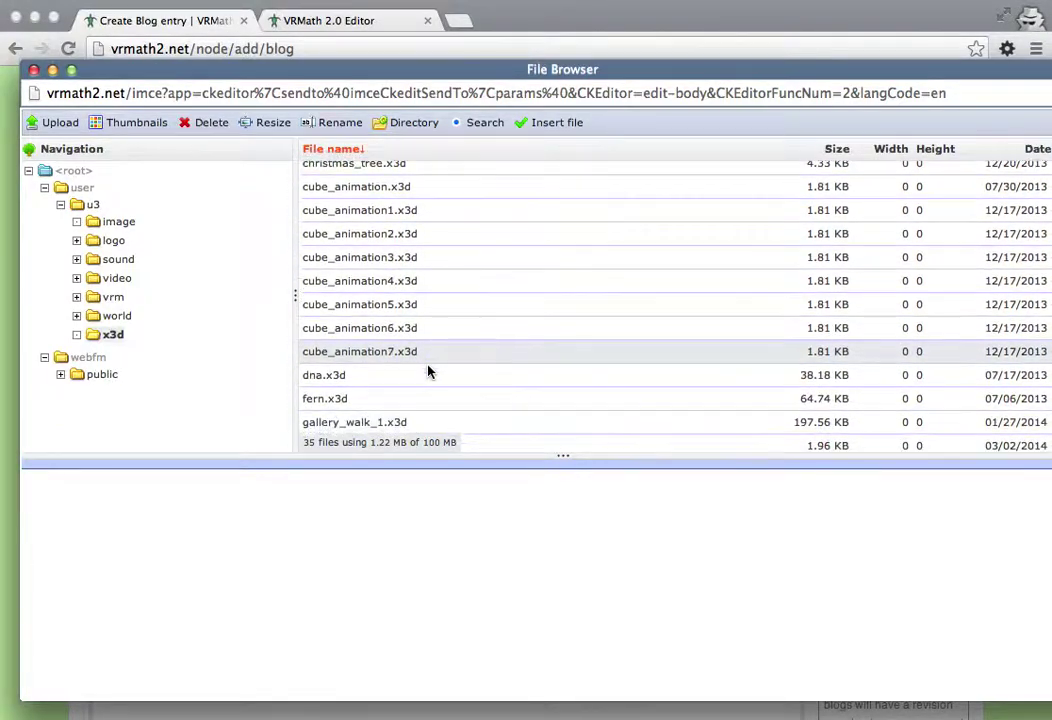
scroll(429, 370, down, 1)
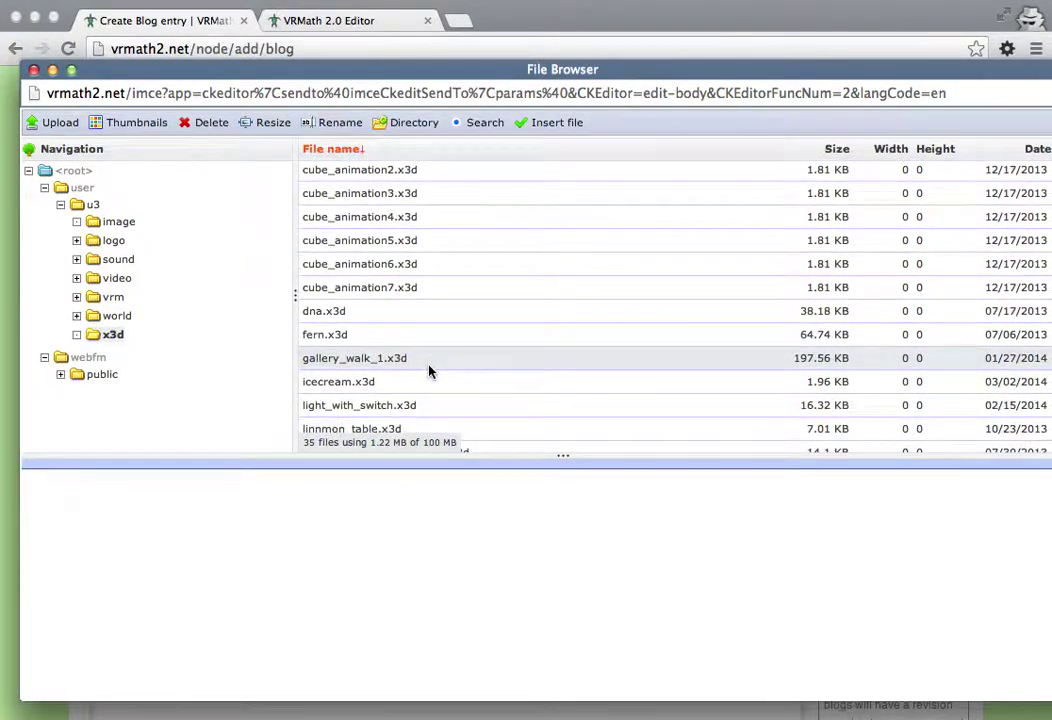
click(351, 385)
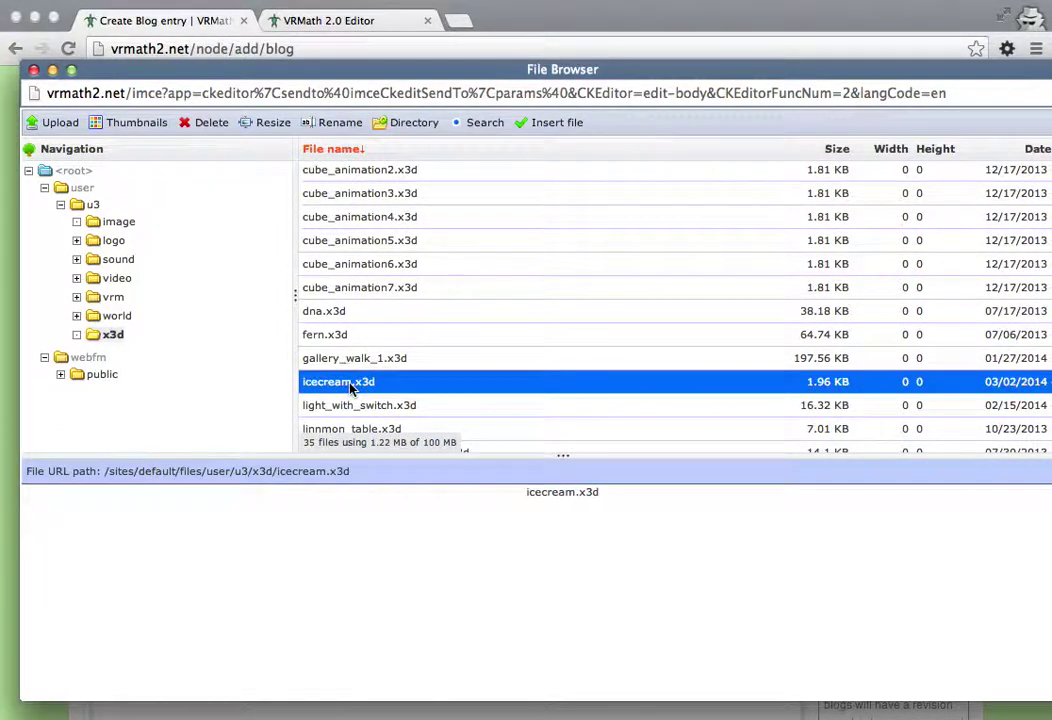
click(557, 125)
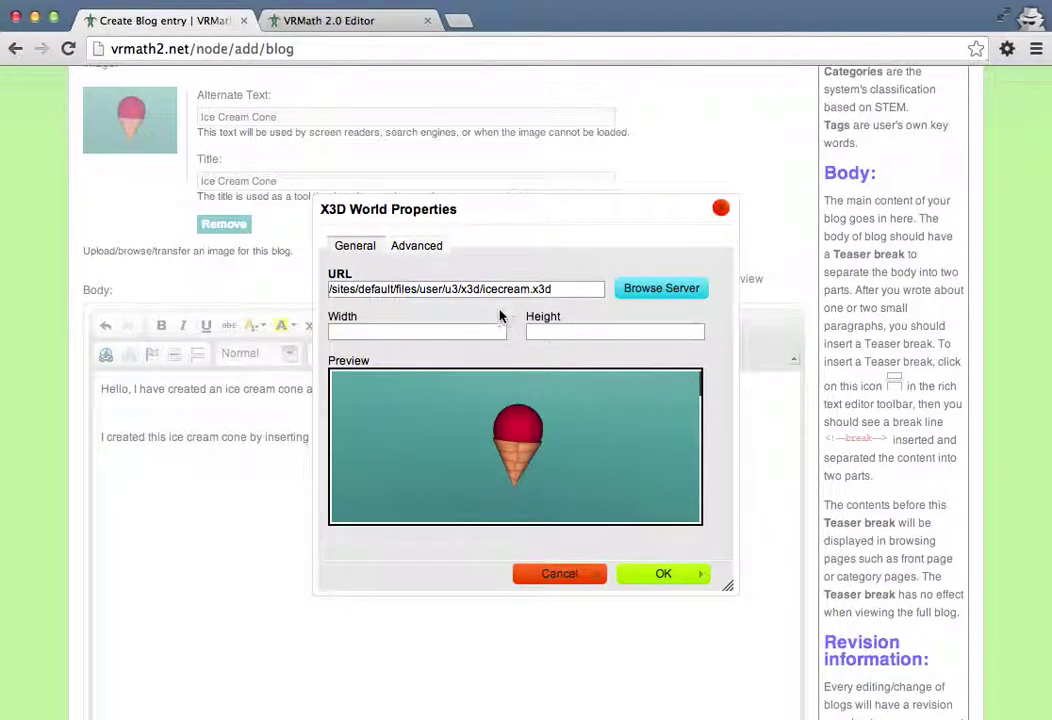
- Set the X3D world's width to 760 and height to 360, and insert it into the body
text(760)
click(555, 331)
click(423, 331)
click(553, 332)
text(360)
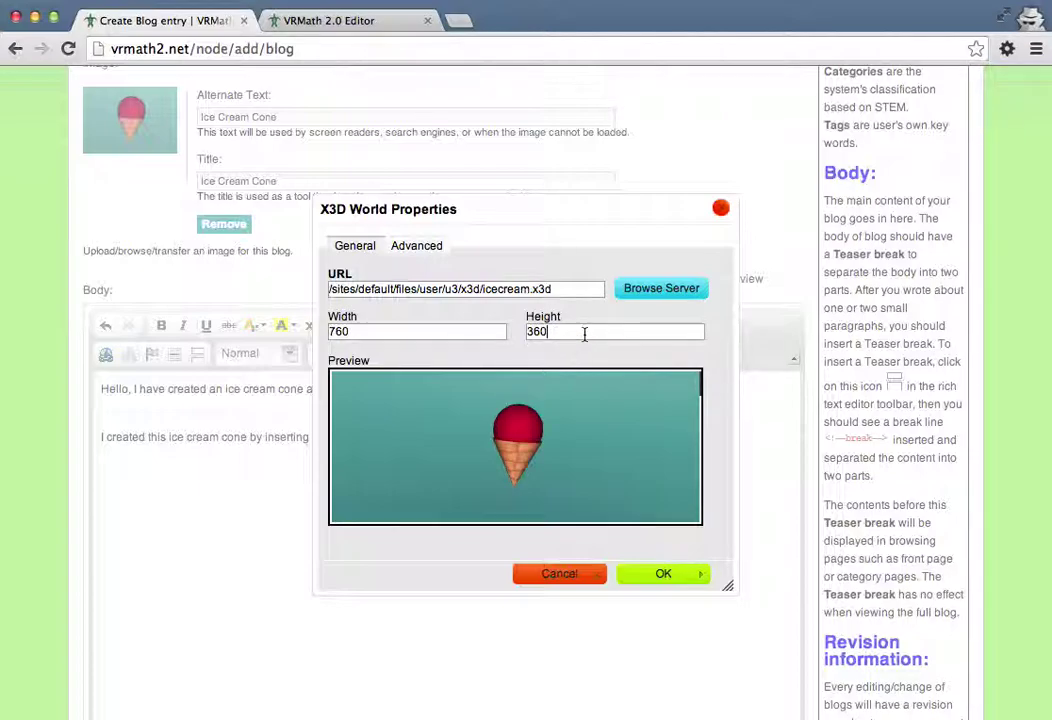
click(660, 574)
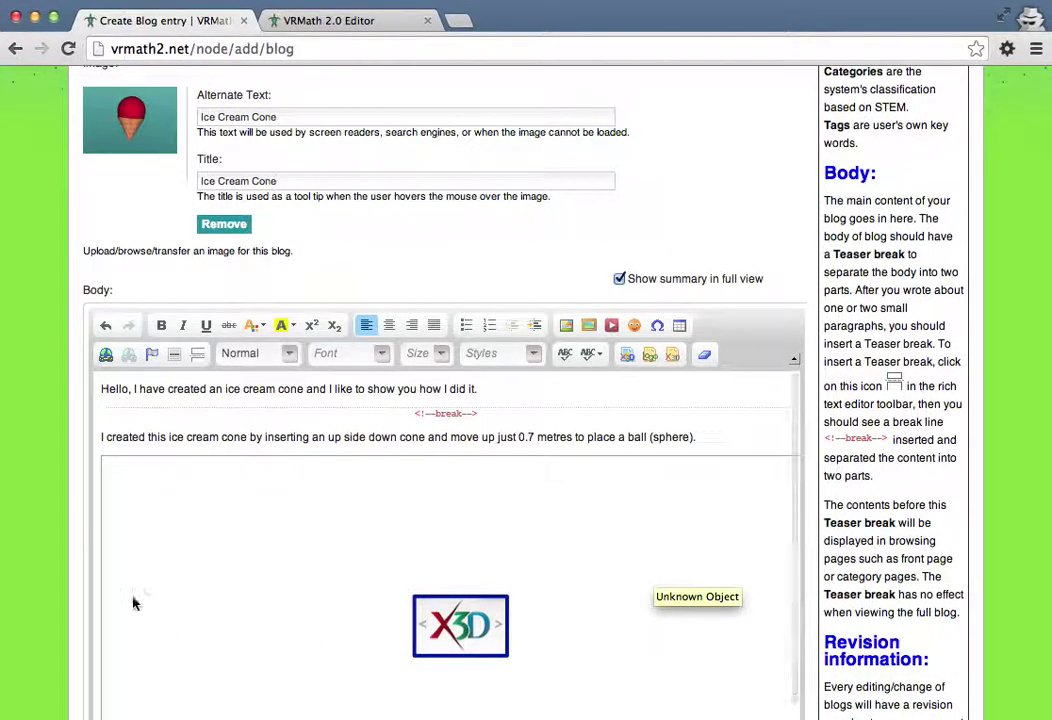
- Reopen the embedded X3D world's properties to check its URL, size and preview, and close them without changes
scroll(54, 594, down, 5)
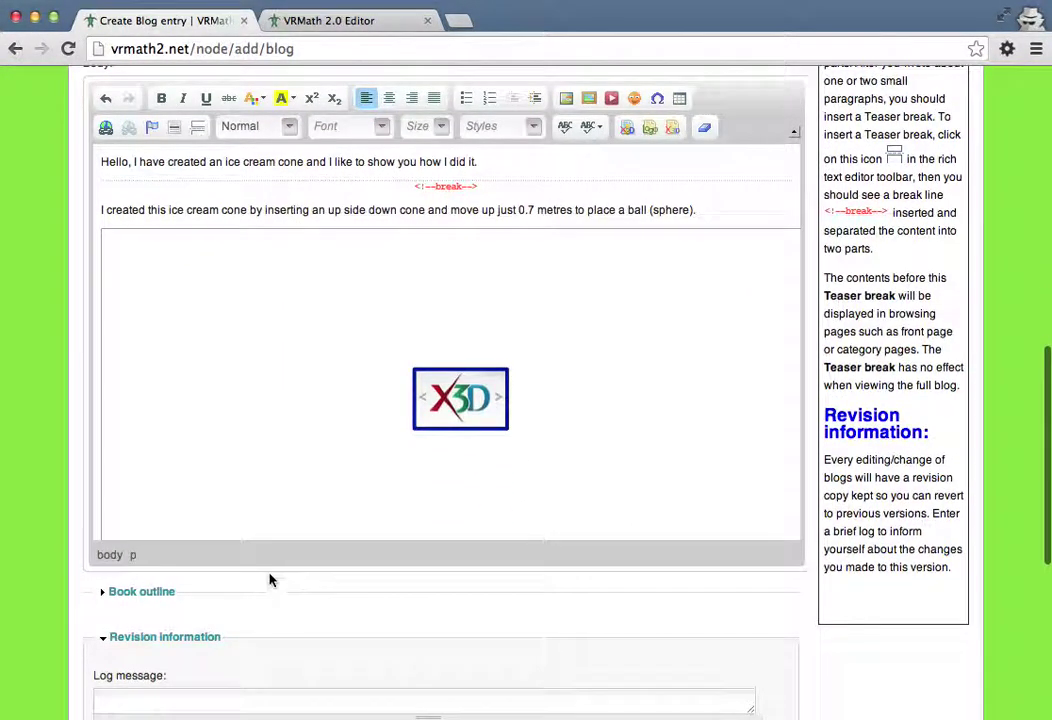
scroll(350, 444, down, 2)
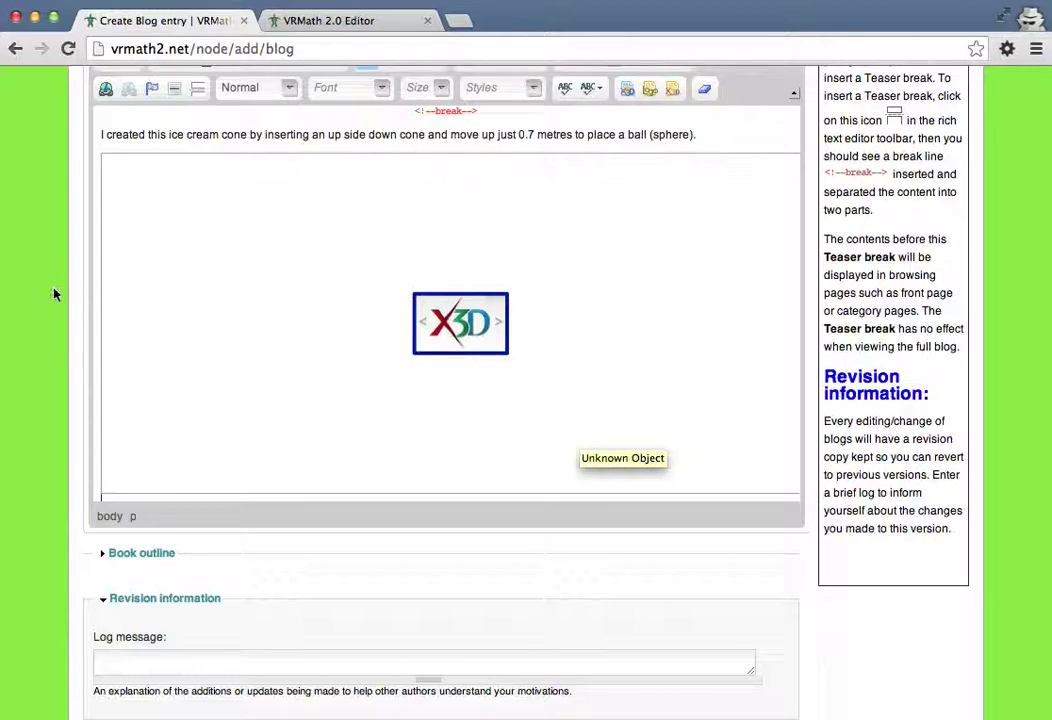
scroll(54, 296, down, 2)
scroll(54, 296, up, 5)
double_click(385, 486)
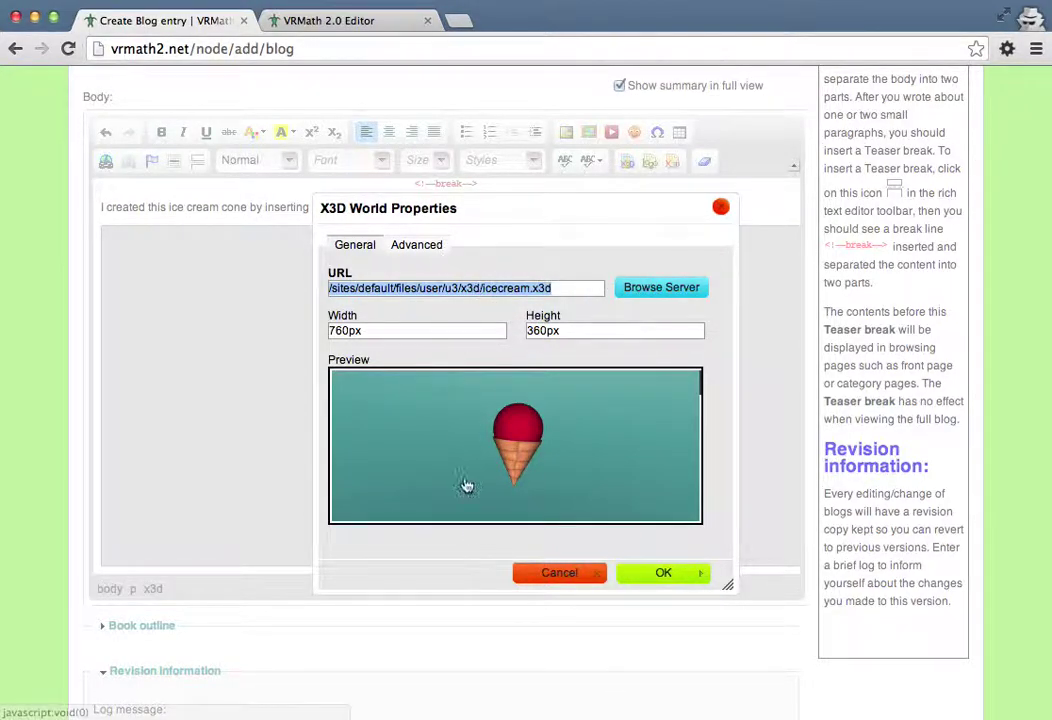
click(557, 586)
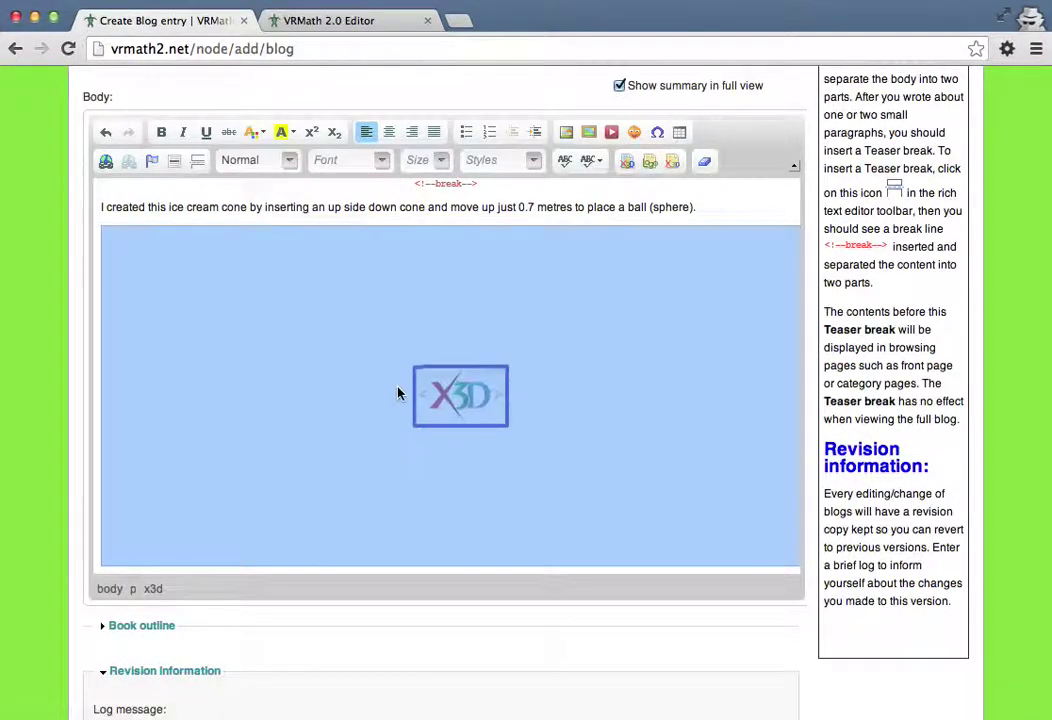
- Add blank lines below the embedded X3D world and write "Below is my Logo program." beneath it
scroll(400, 393, down, 2)
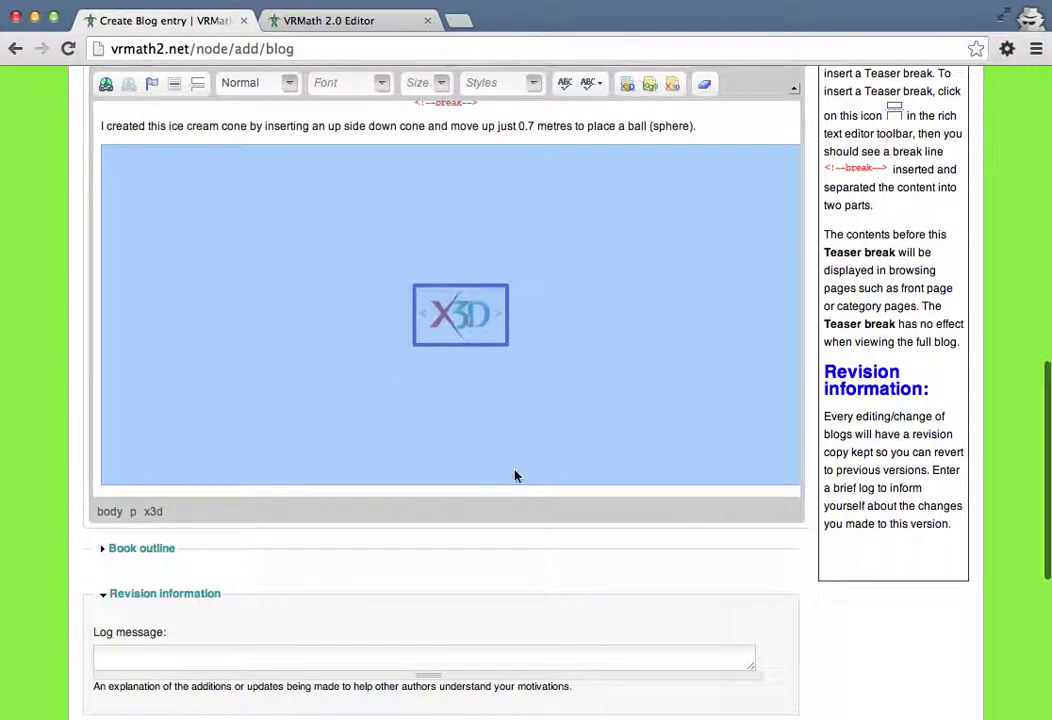
key(Right)
key(Return)
key(Return)
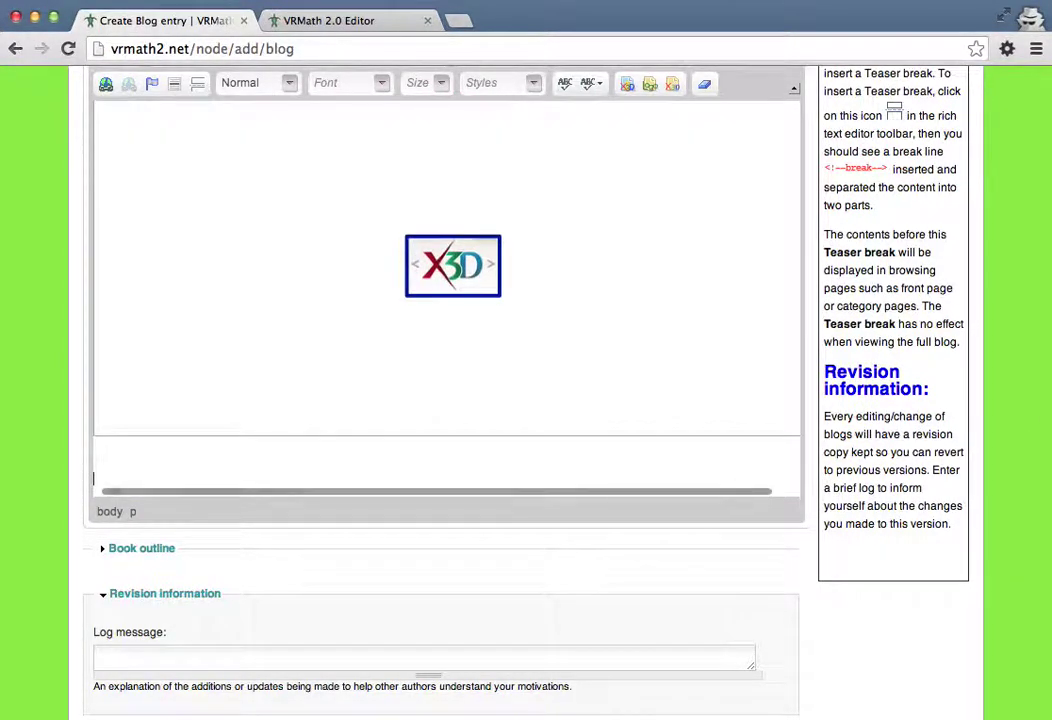
key(Return)
key(Return)
key(Up)
key(Up)
key(Up)
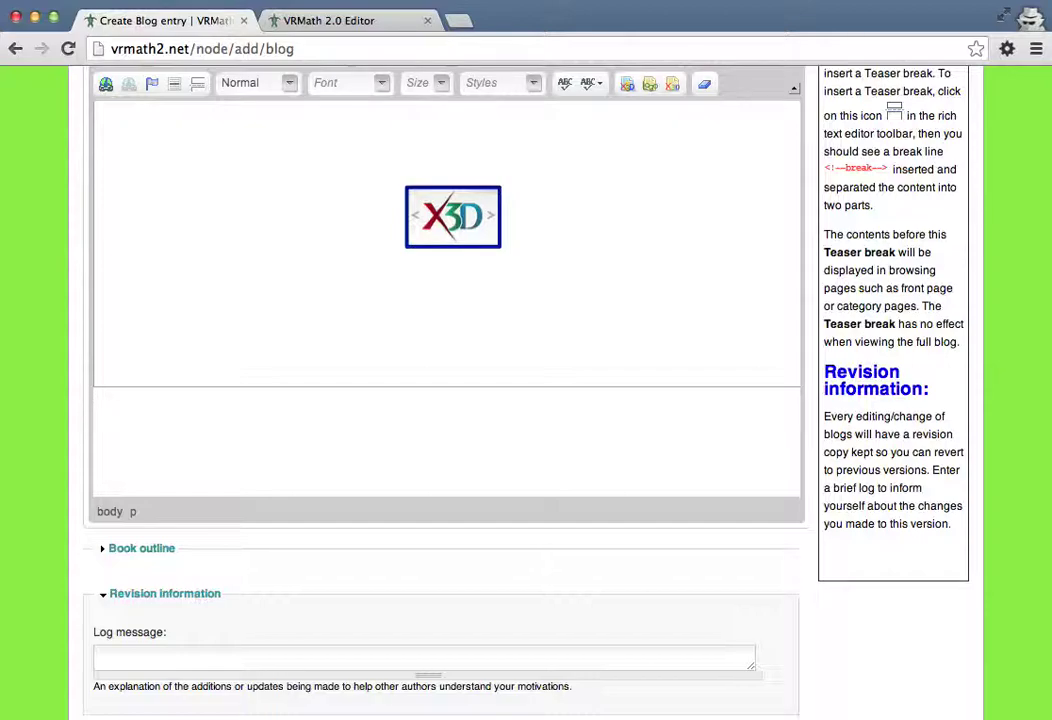
scroll(447, 265, up, 1)
text(Belo)
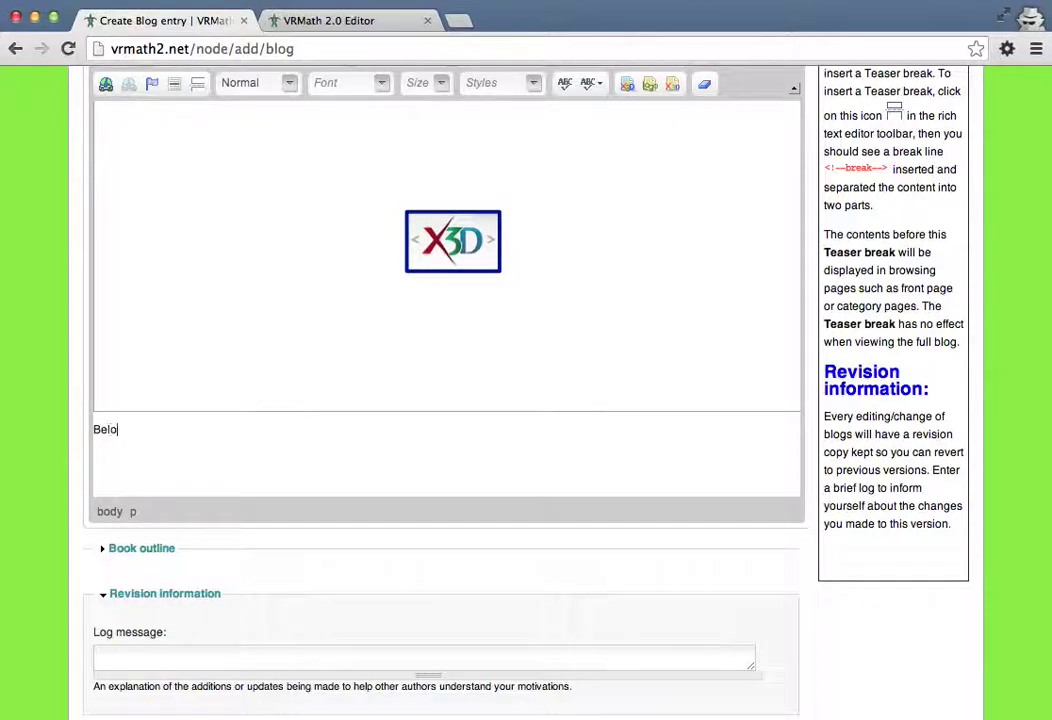
text(w is my Logo program.)
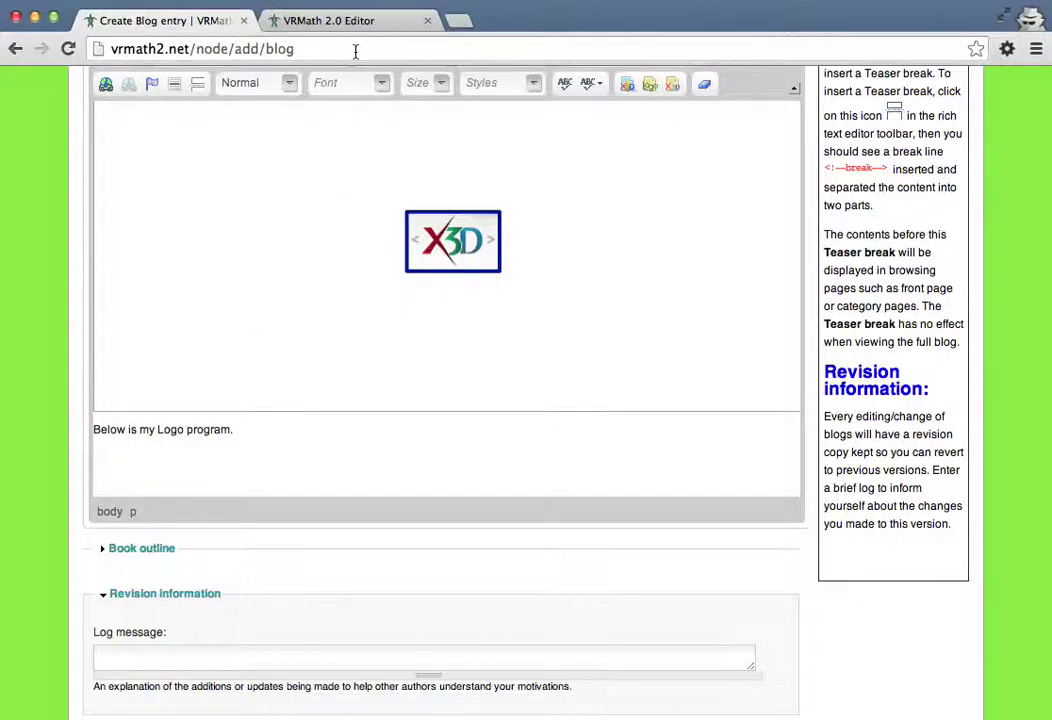
- Copy the whole icecream.logo program from the VRMath 2.0 Editor and paste it below the "Below is my Logo program." line
click(364, 23)
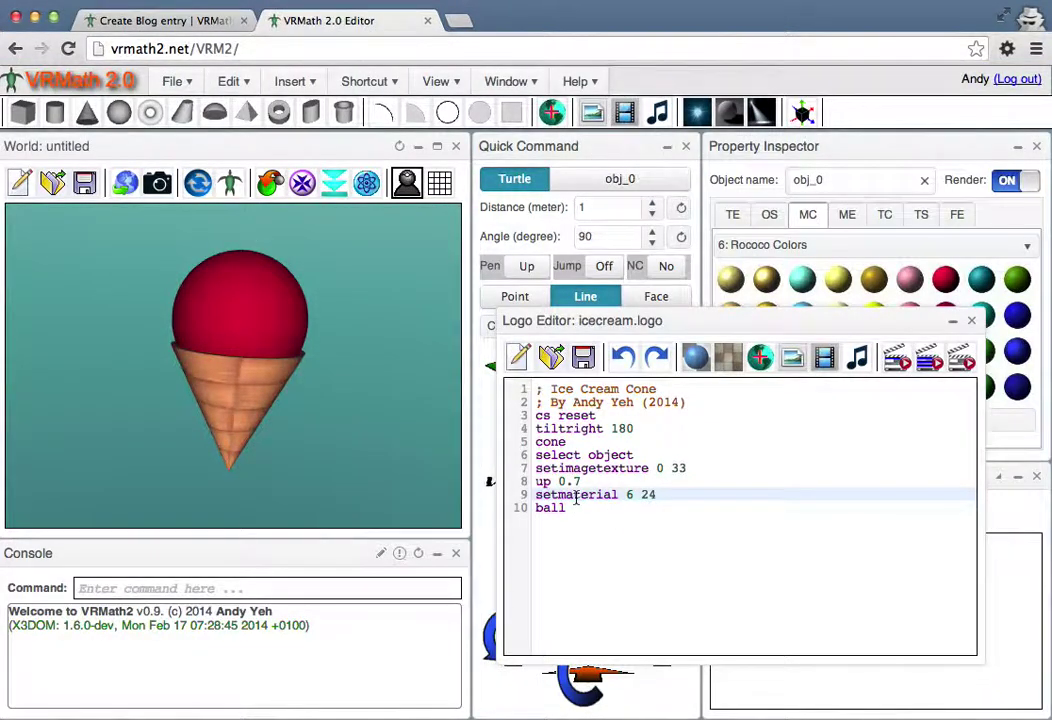
drag(566, 509, 530, 388)
key(super+c)
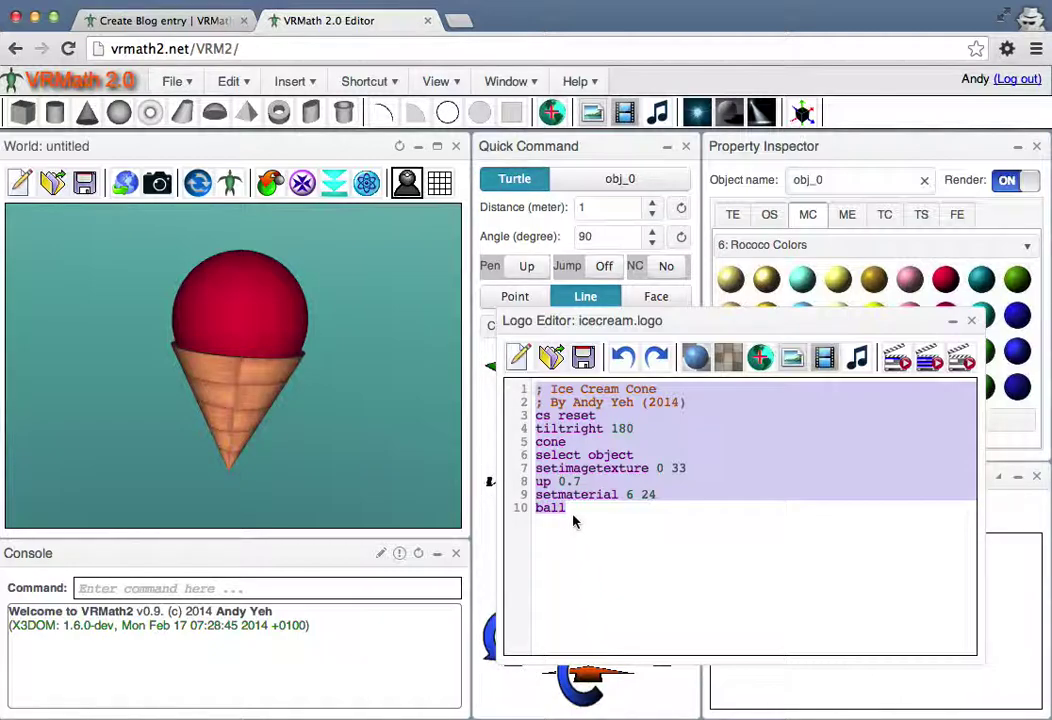
click(203, 20)
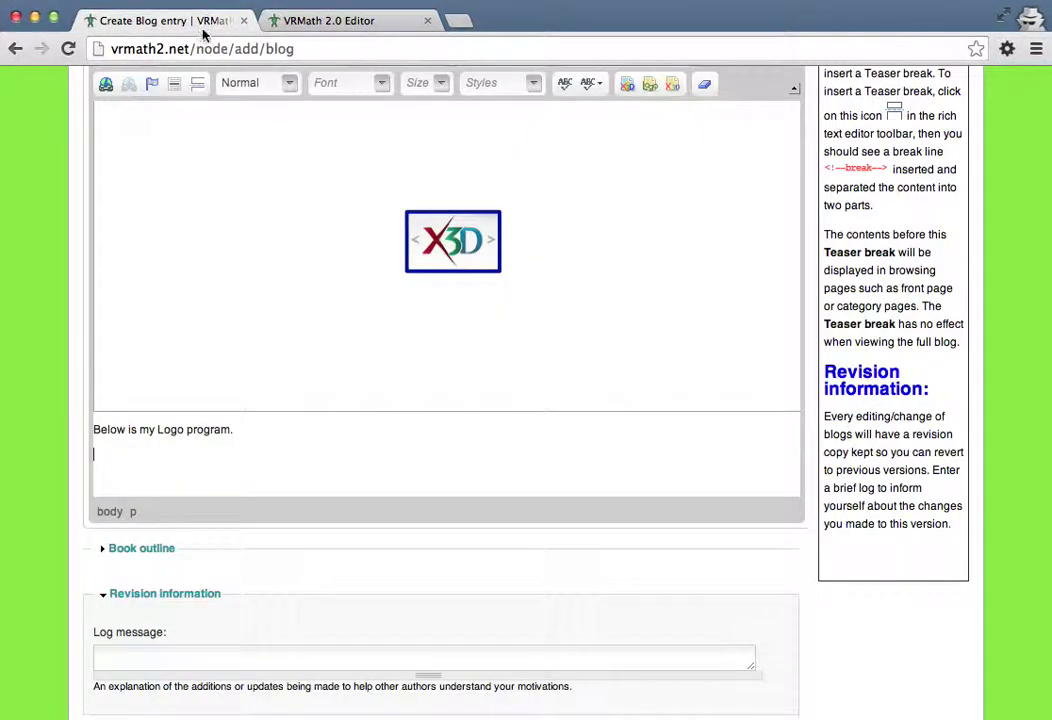
scroll(135, 458, left, 1)
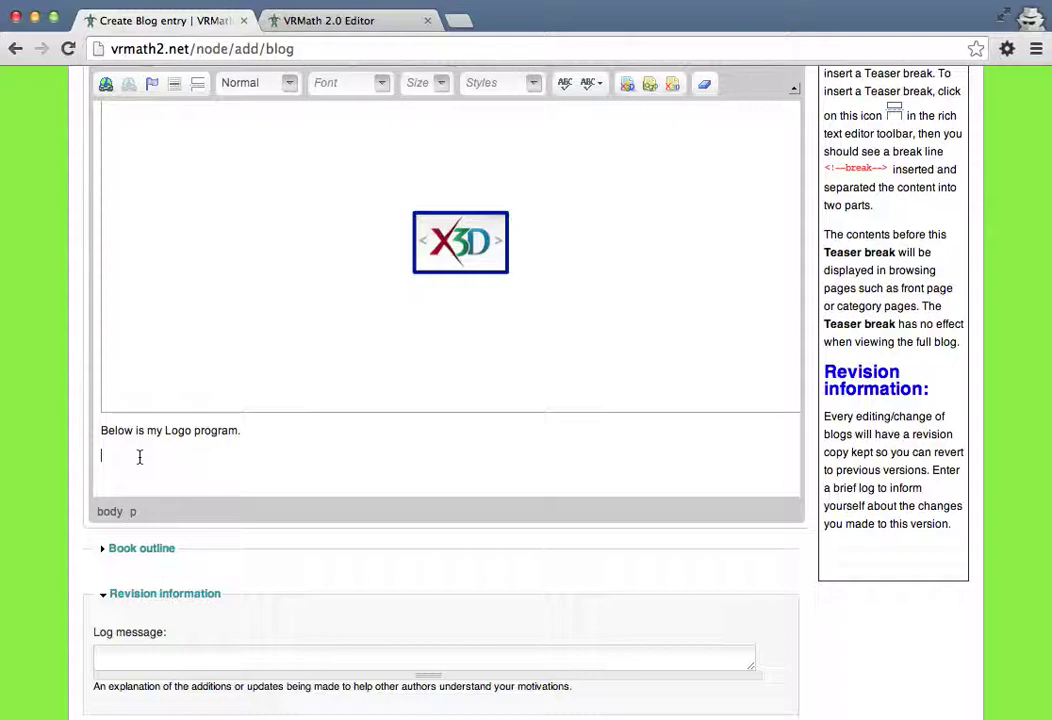
key(super+v)
click(208, 437)
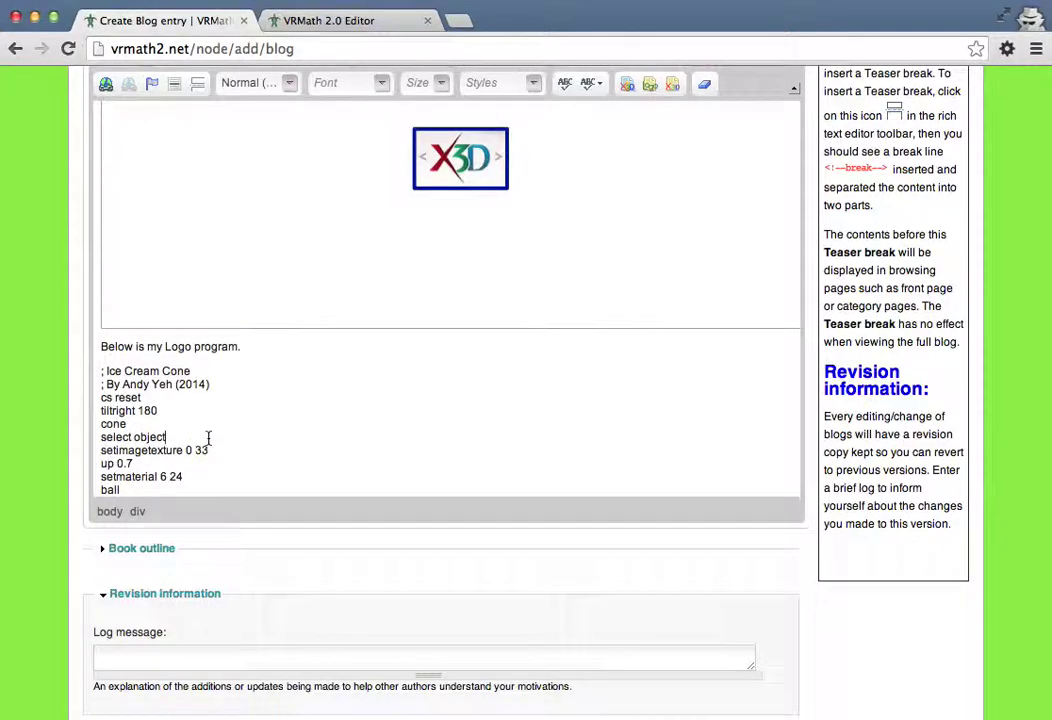
- Format the pasted program, from the "; Ice Cream Cone" comment through "ball", as Logo code
scroll(208, 437, down, 2)
click(136, 466)
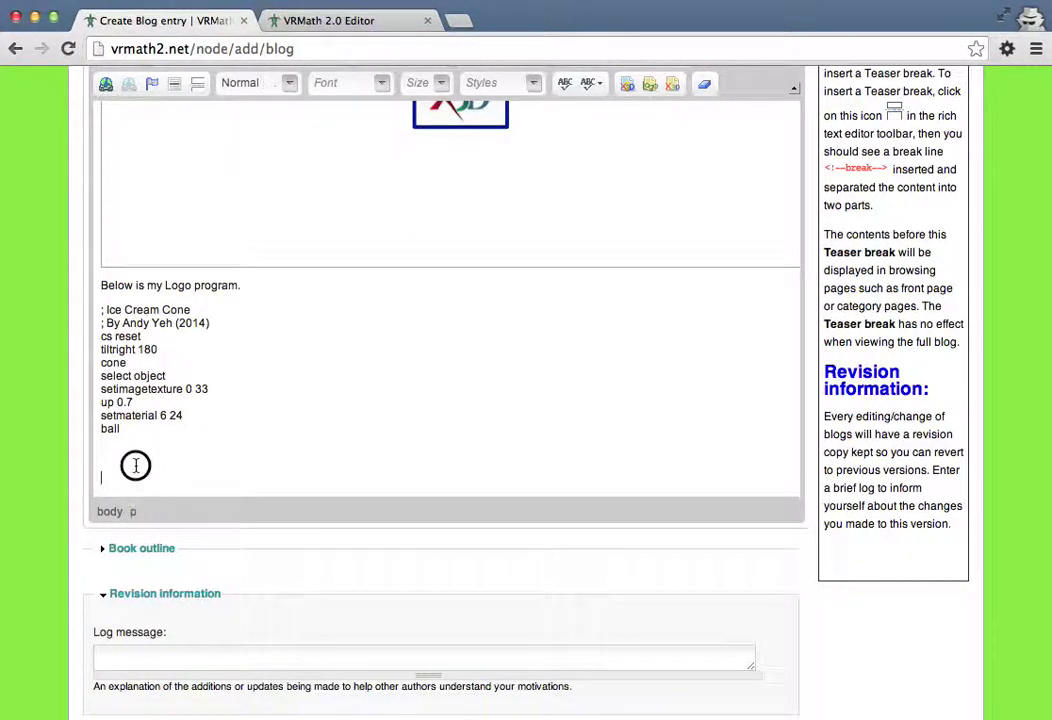
drag(101, 309, 171, 424)
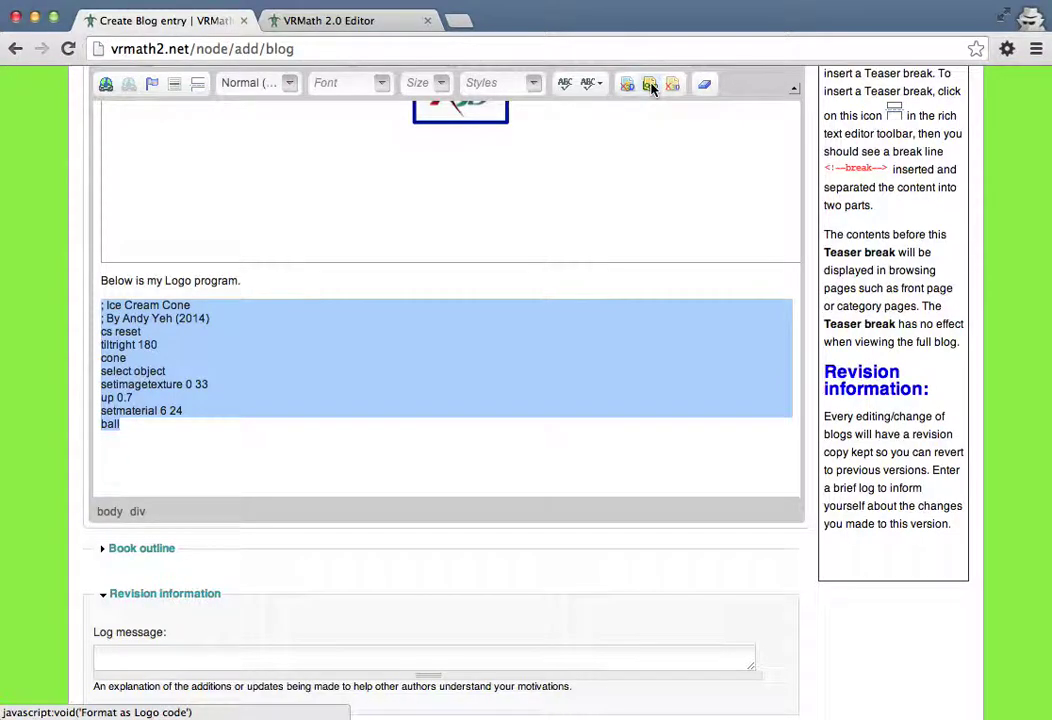
scroll(651, 88, down, 1)
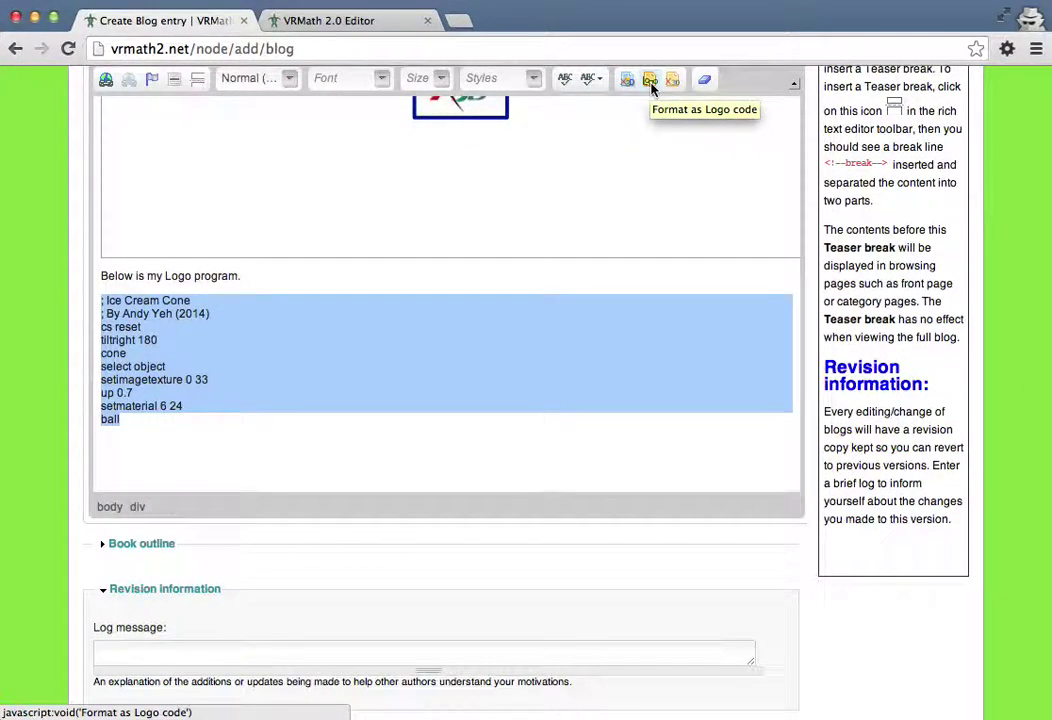
click(651, 86)
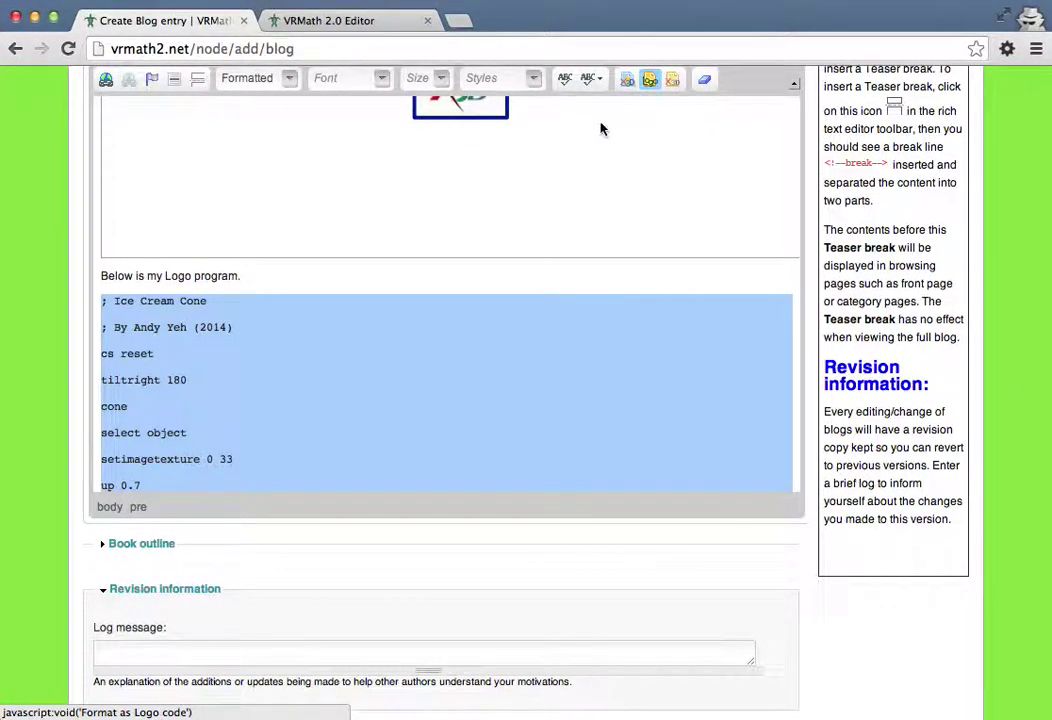
- Remove the blank lines between all the lines of the Logo code block
click(123, 311)
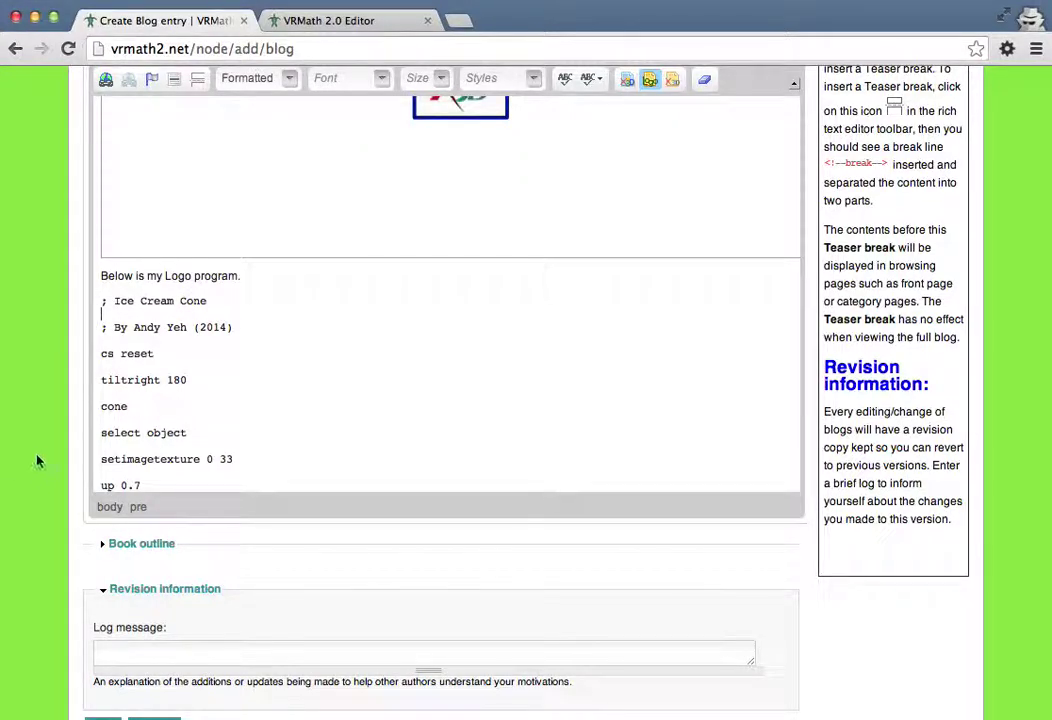
scroll(40, 446, up, 2)
scroll(233, 378, down, 4)
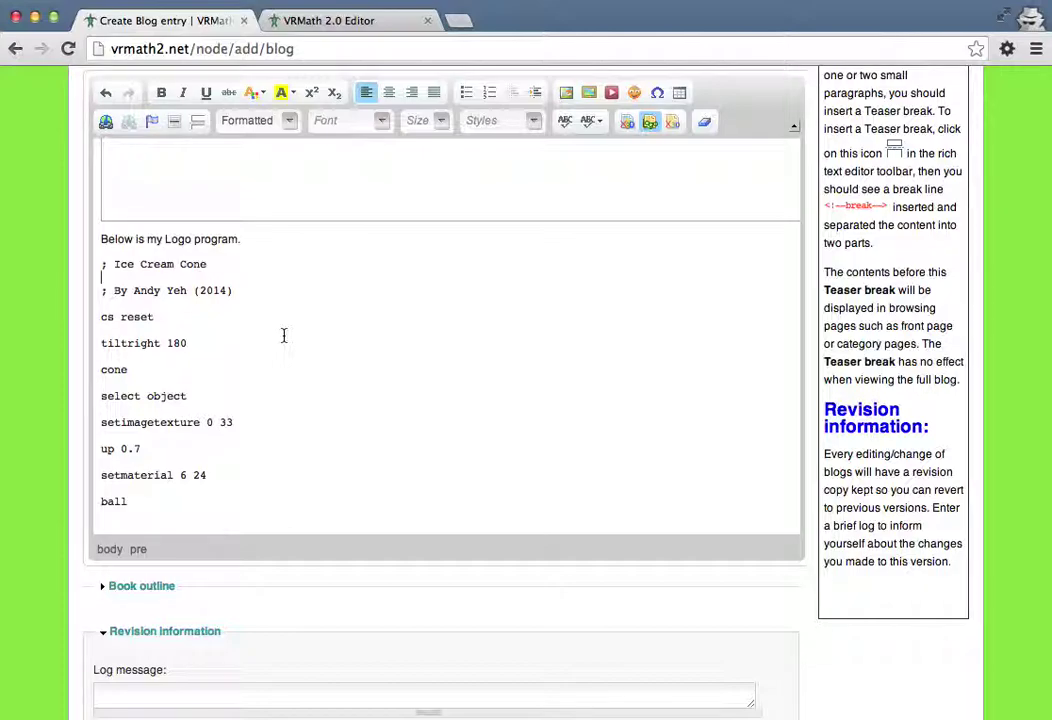
key(BackSpace)
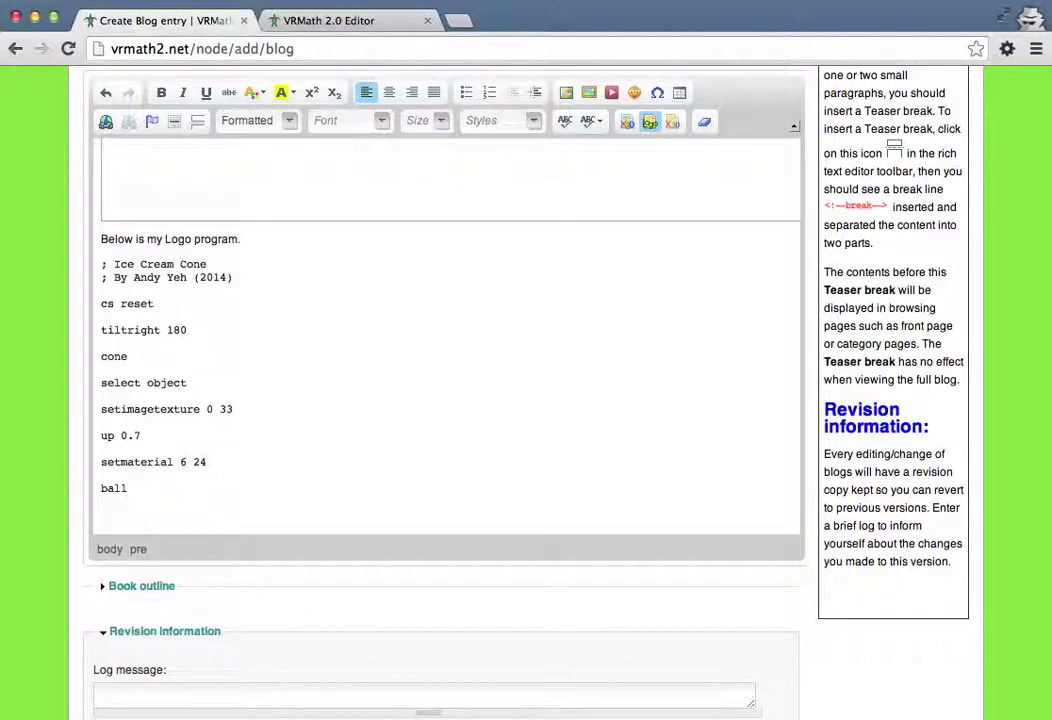
key(BackSpace)
key(BackSpace)
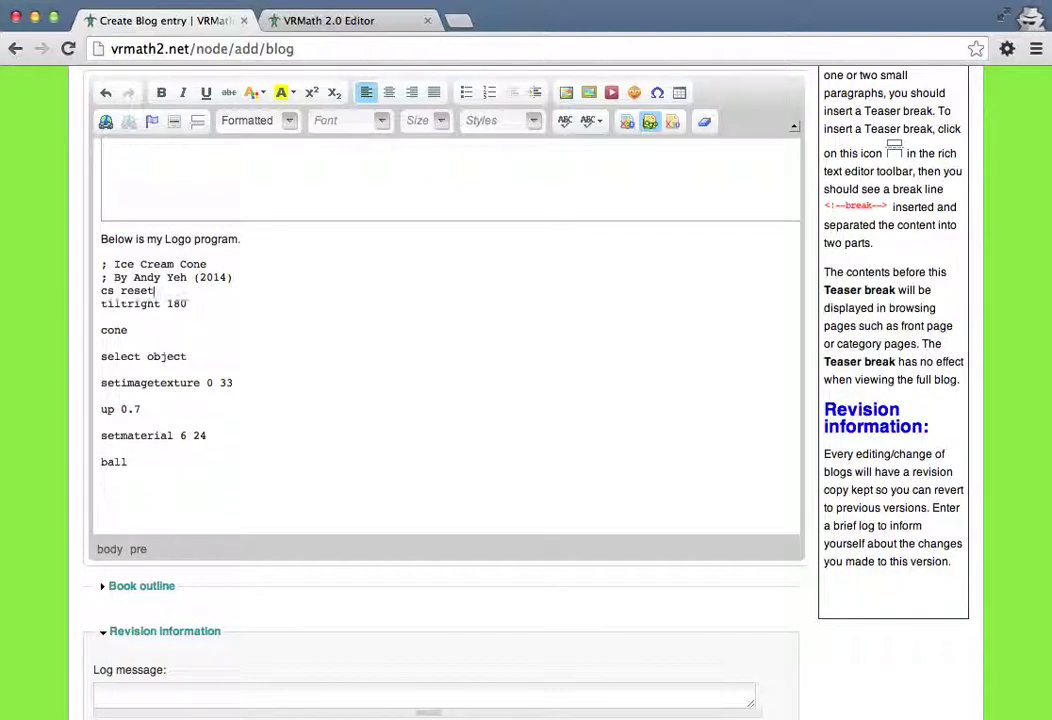
key(Down)
key(BackSpace)
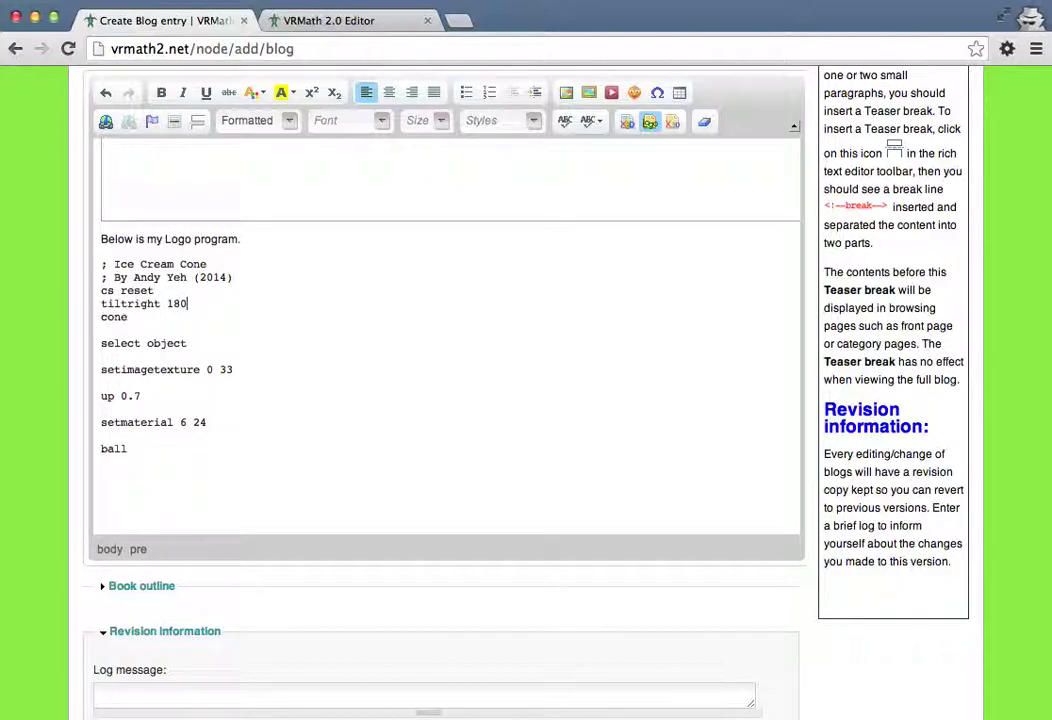
key(Down)
key(BackSpace)
key(Down)
key(Down)
key(BackSpace)
key(Down)
key(Down)
key(BackSpace)
key(Down)
key(Down)
key(BackSpace)
key(Down)
key(Down)
key(BackSpace)
key(Down)
key(Down)
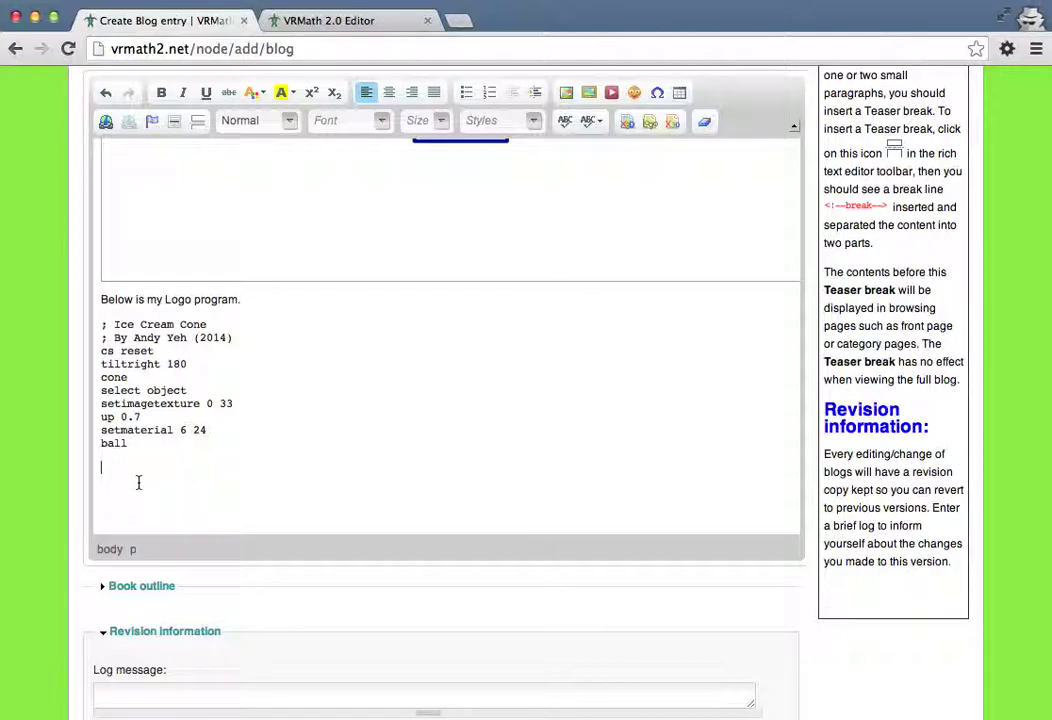
- Below the code block, write "Hope you enjoy reading my blog. Please leave a comment." and end it with a toothy grin smiley
key(BackSpace)
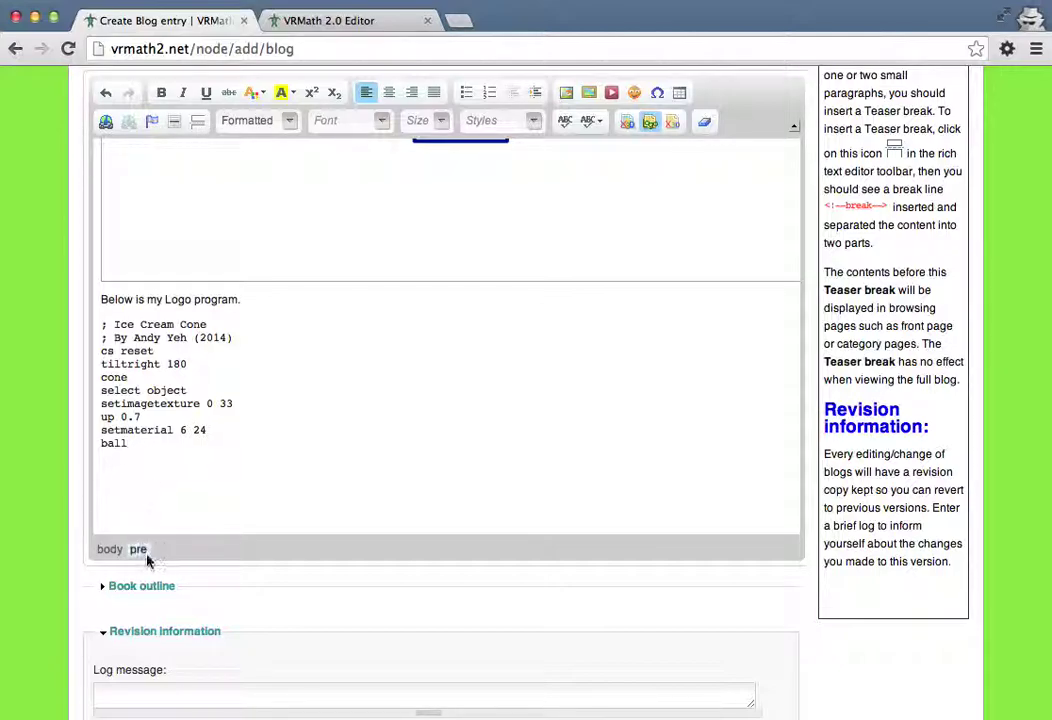
key(Up)
key(End)
click(103, 466)
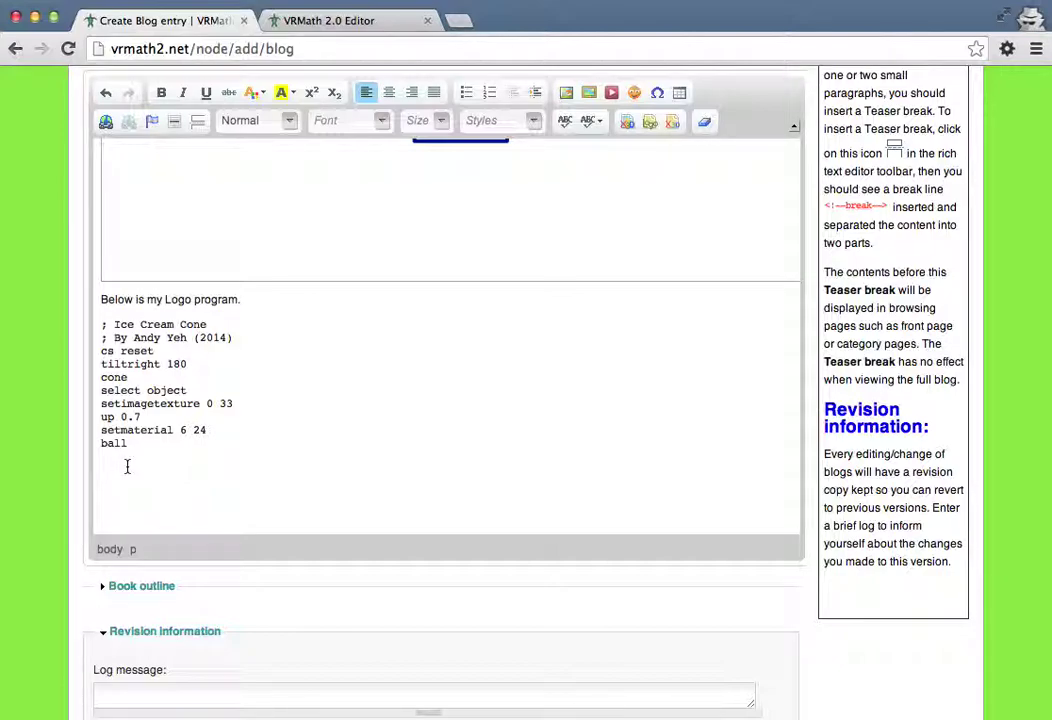
text(Hope you enjoy reading my)
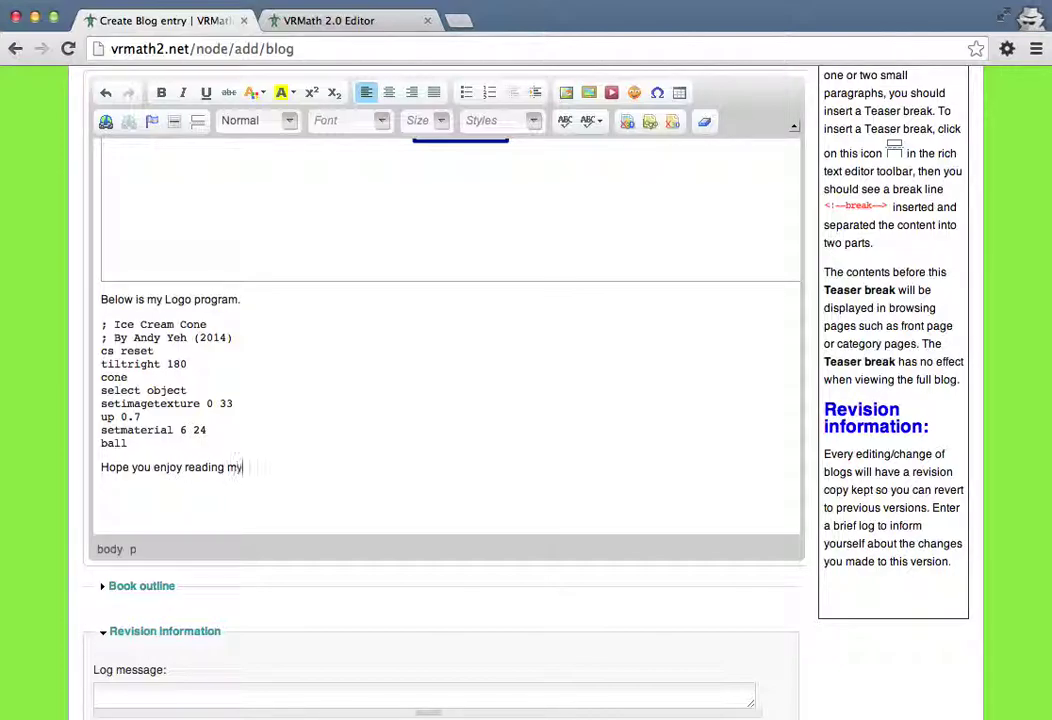
text( blog. Please leave a comment.)
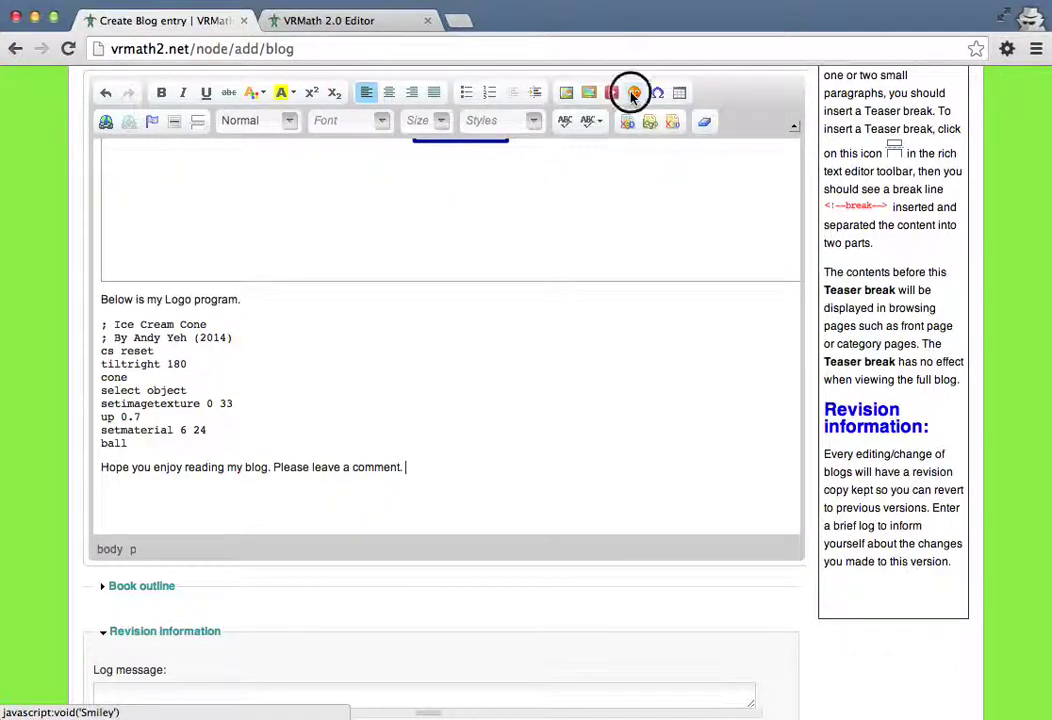
click(633, 93)
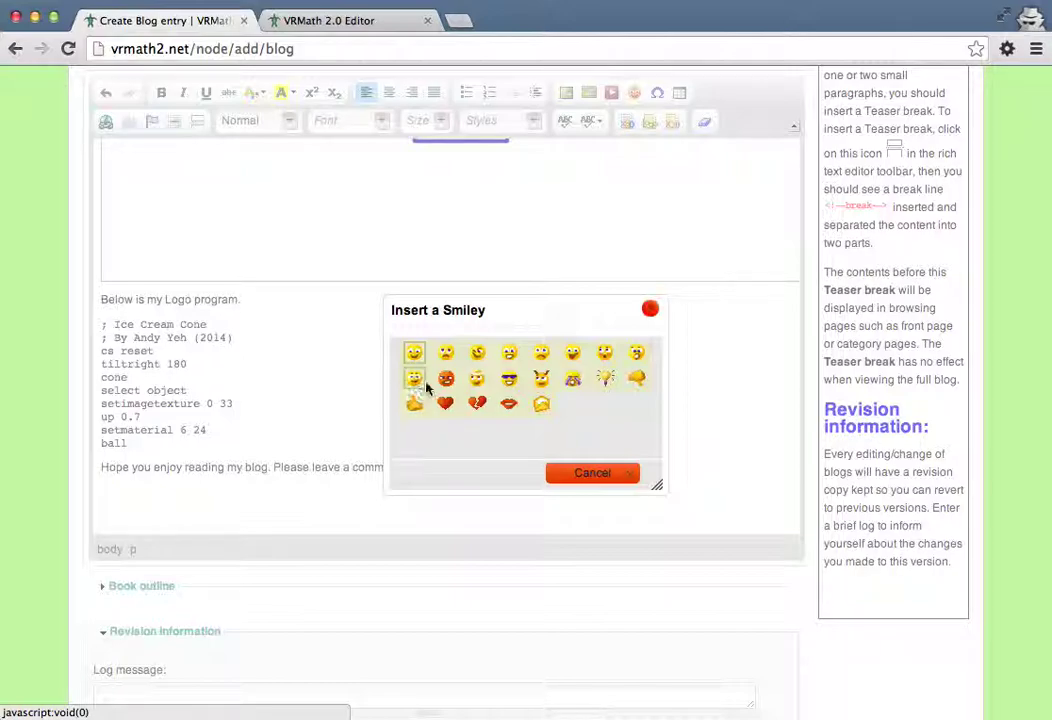
click(508, 353)
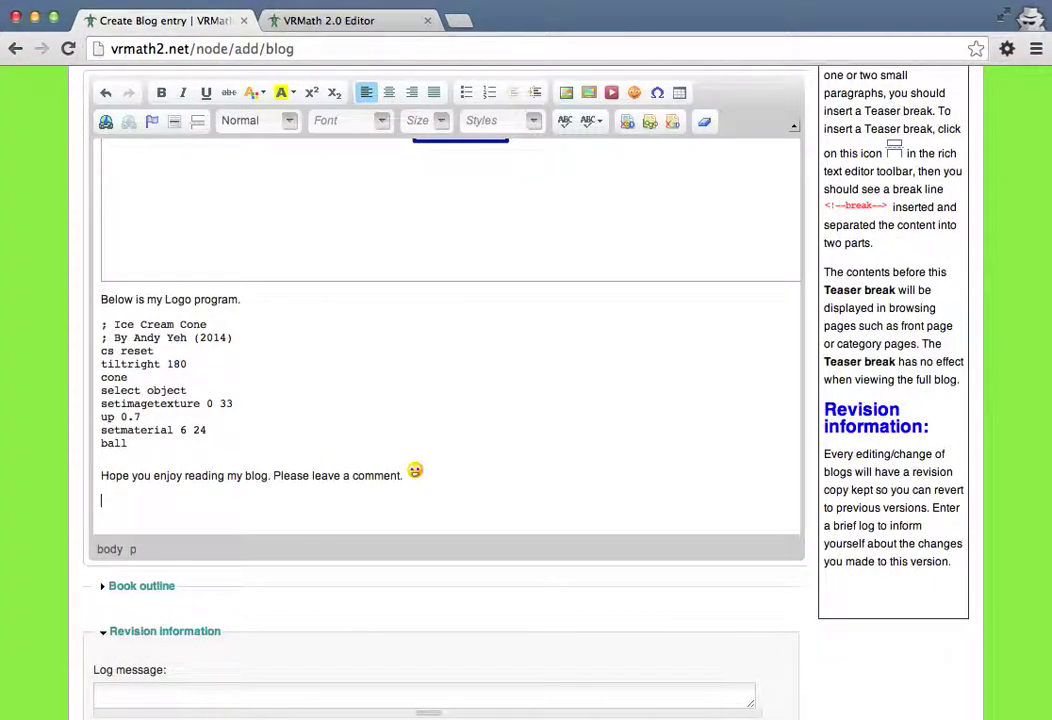
- Add a "Files:" line below the closing sentence and insert a link to icecream.x3d from the x3d folder
scroll(450, 400, down, 1)
scroll(450, 400, up, 2)
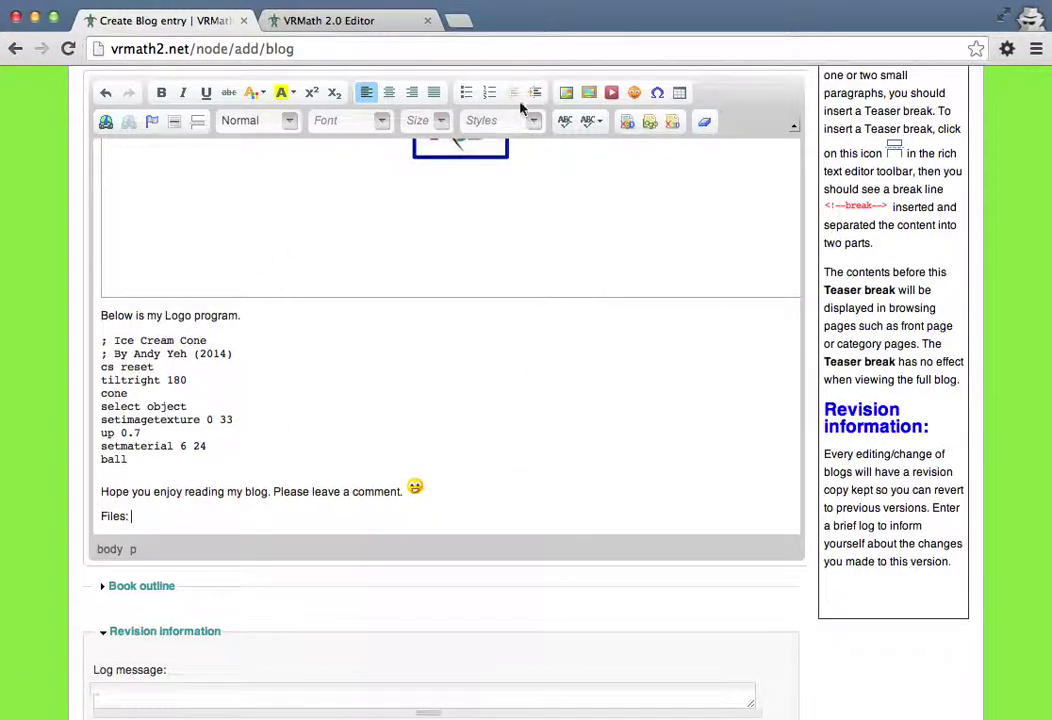
click(589, 94)
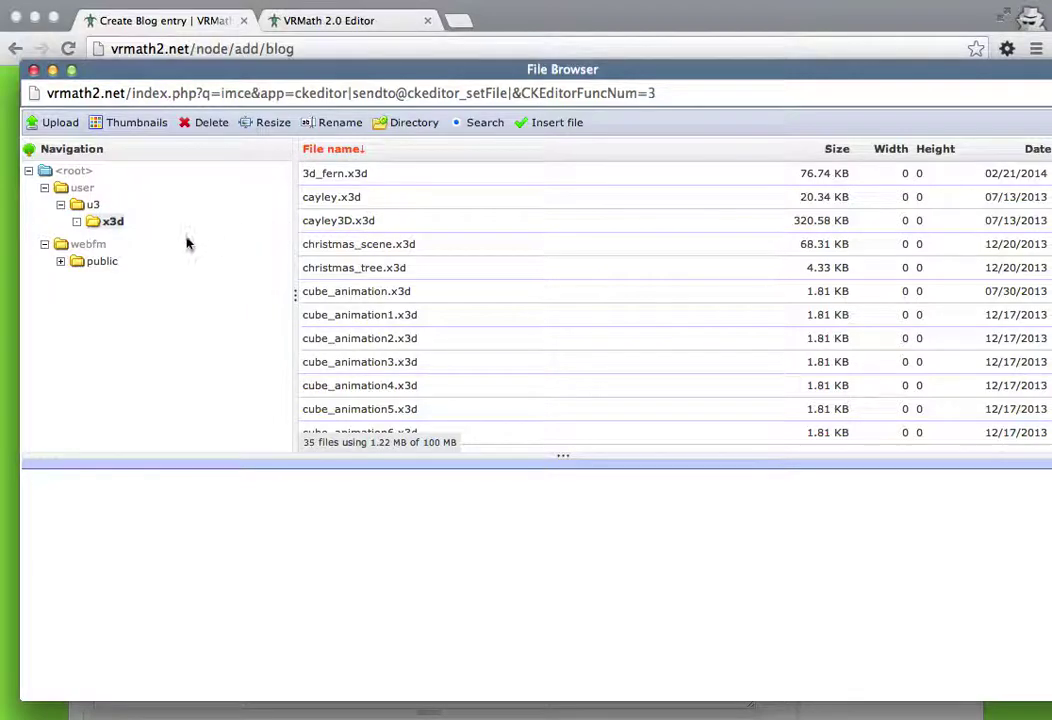
scroll(383, 406, down, 3)
scroll(383, 406, down, 5)
scroll(378, 399, down, 5)
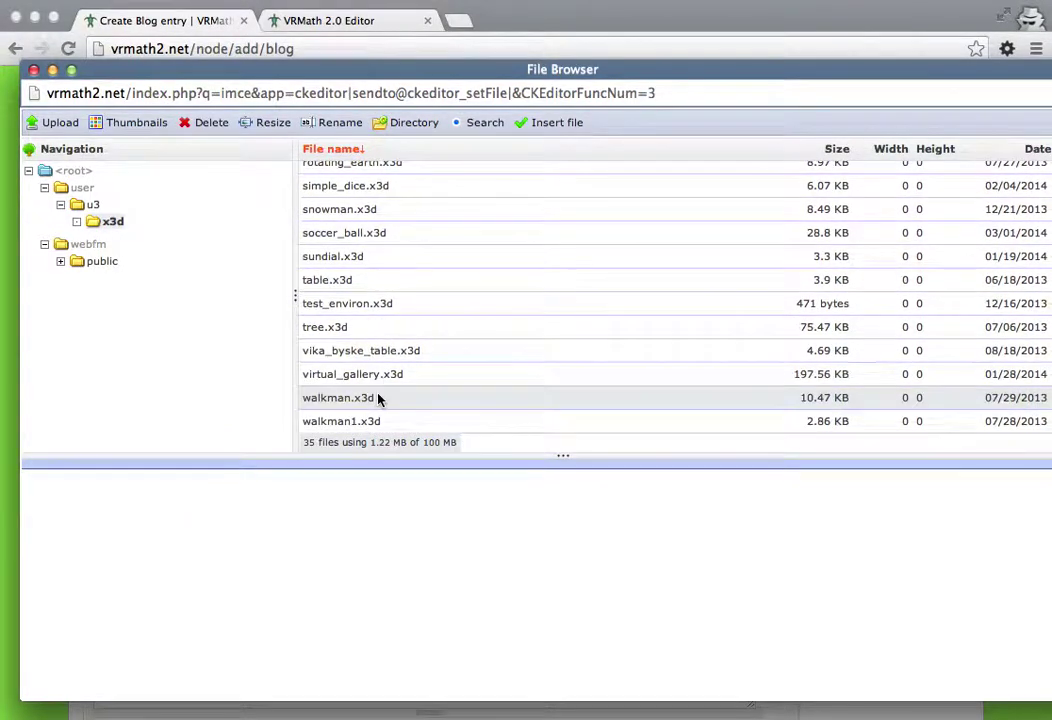
scroll(378, 399, up, 10)
scroll(378, 399, up, 5)
scroll(378, 399, down, 6)
scroll(378, 399, down, 3)
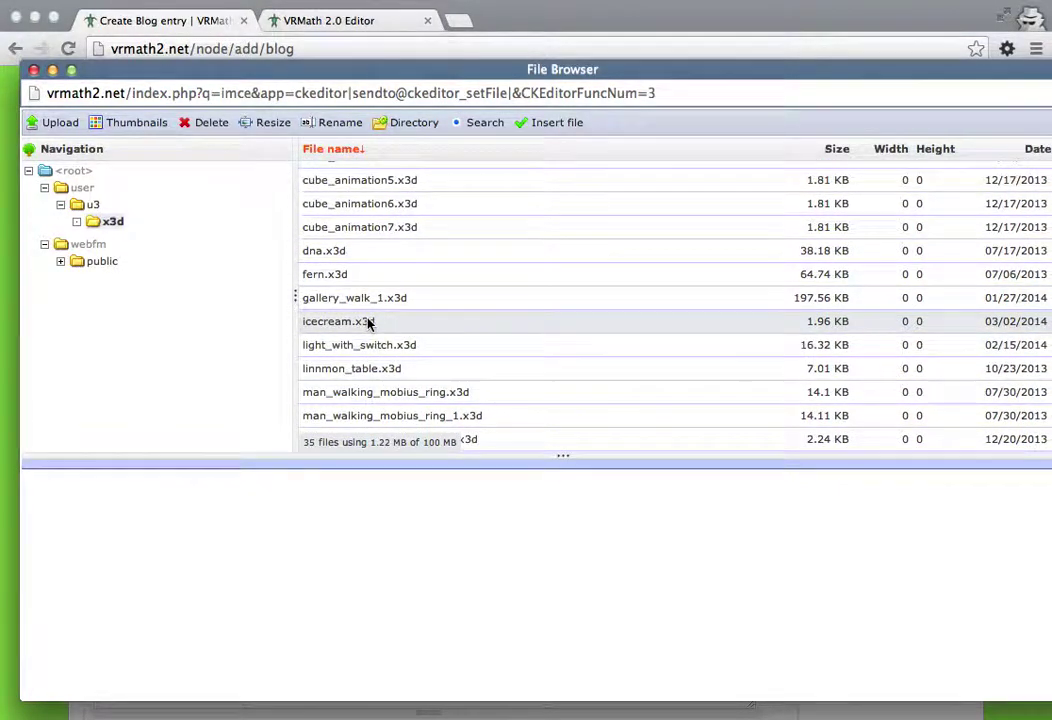
double_click(368, 321)
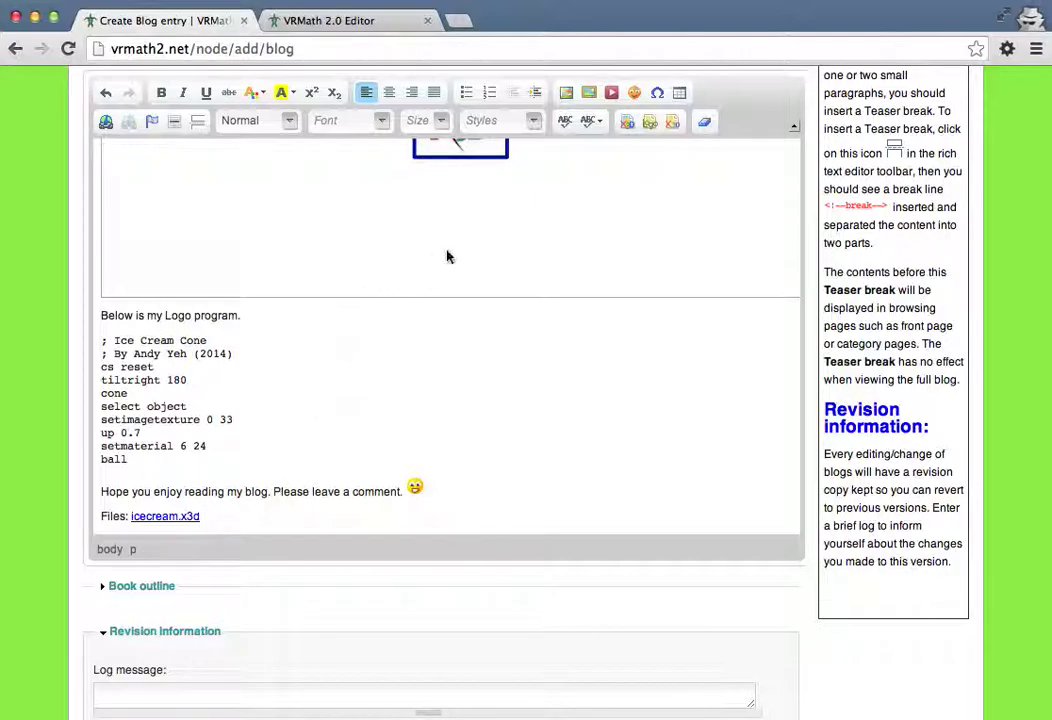
- Insert a link to icecream.logo from the u3 logo folder after the icecream.x3d link
click(588, 92)
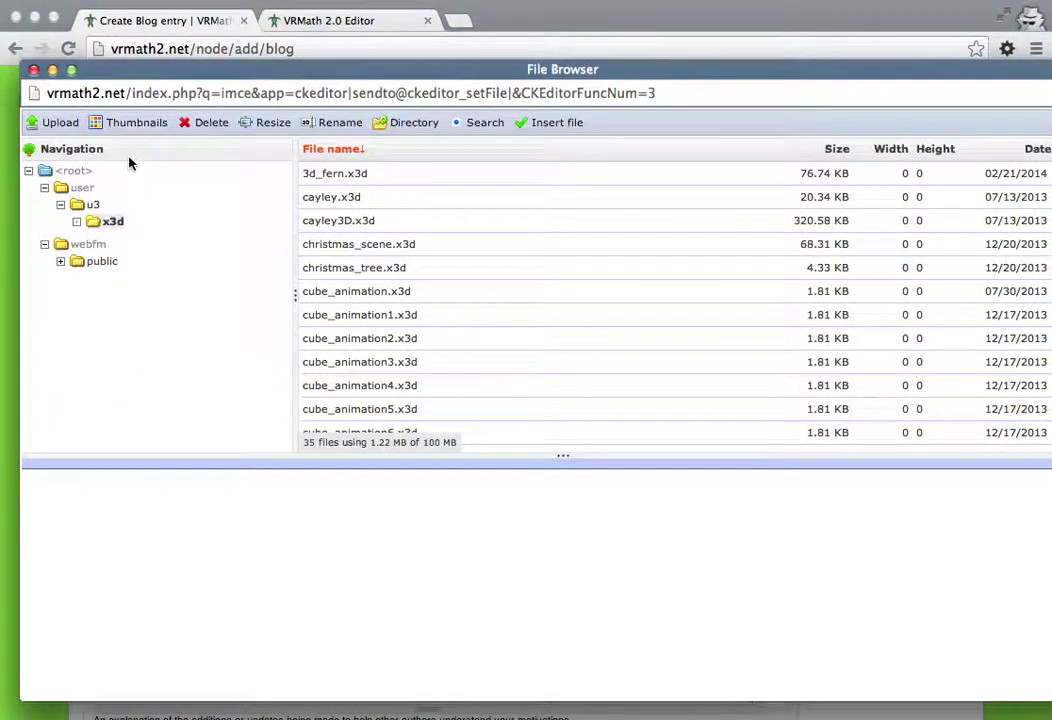
click(93, 205)
click(114, 259)
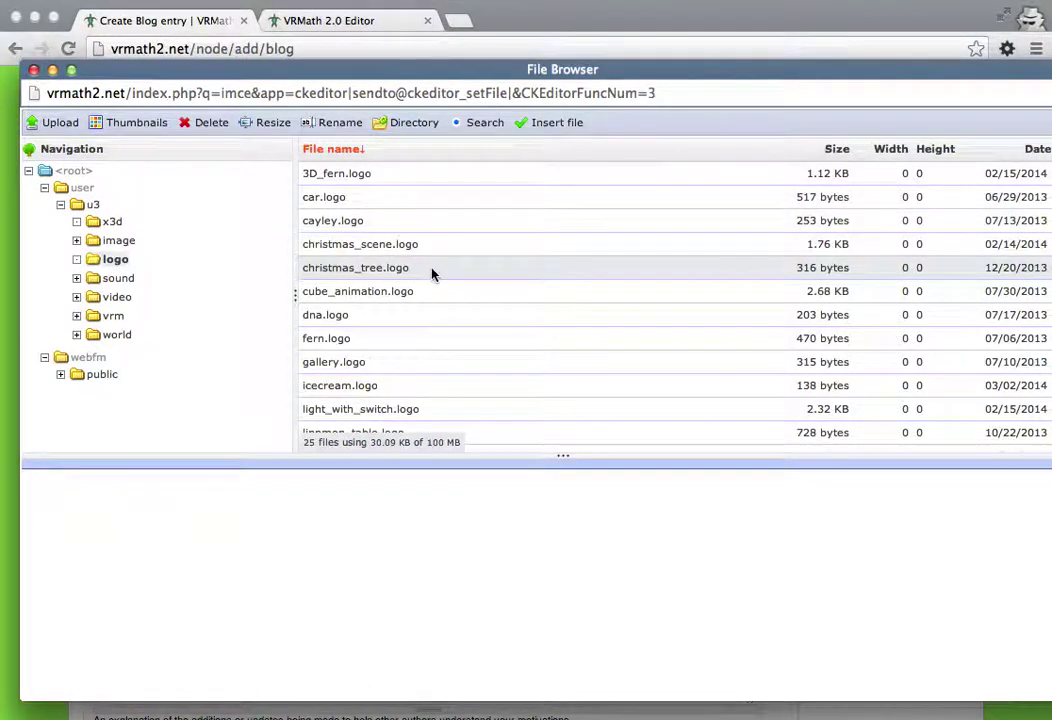
scroll(432, 274, down, 5)
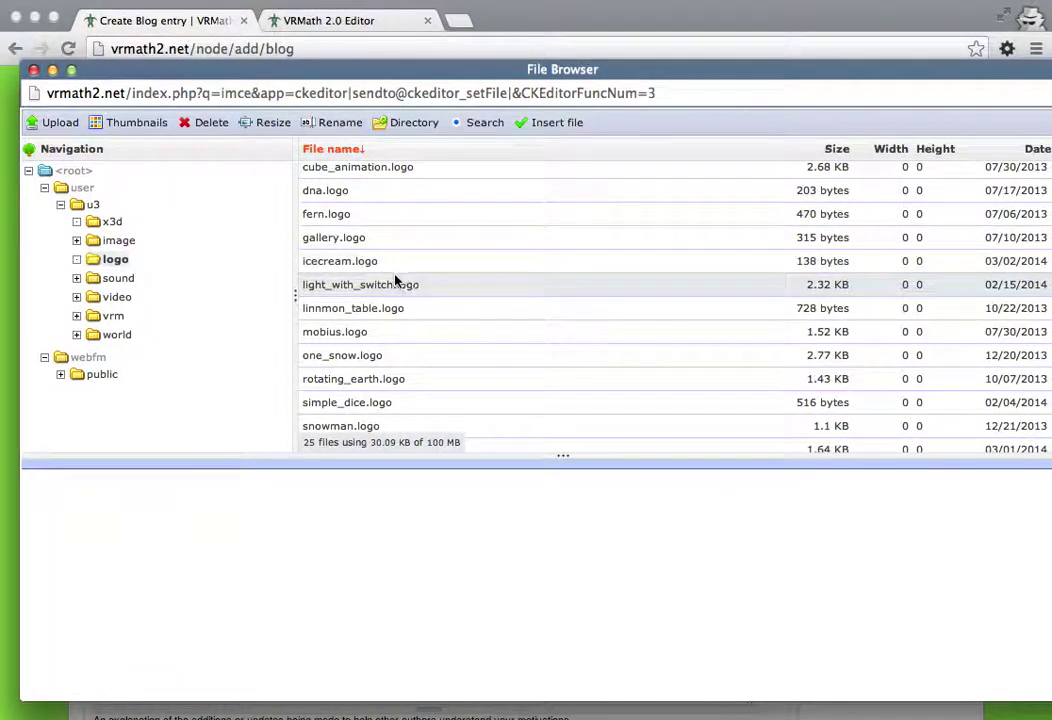
double_click(352, 261)
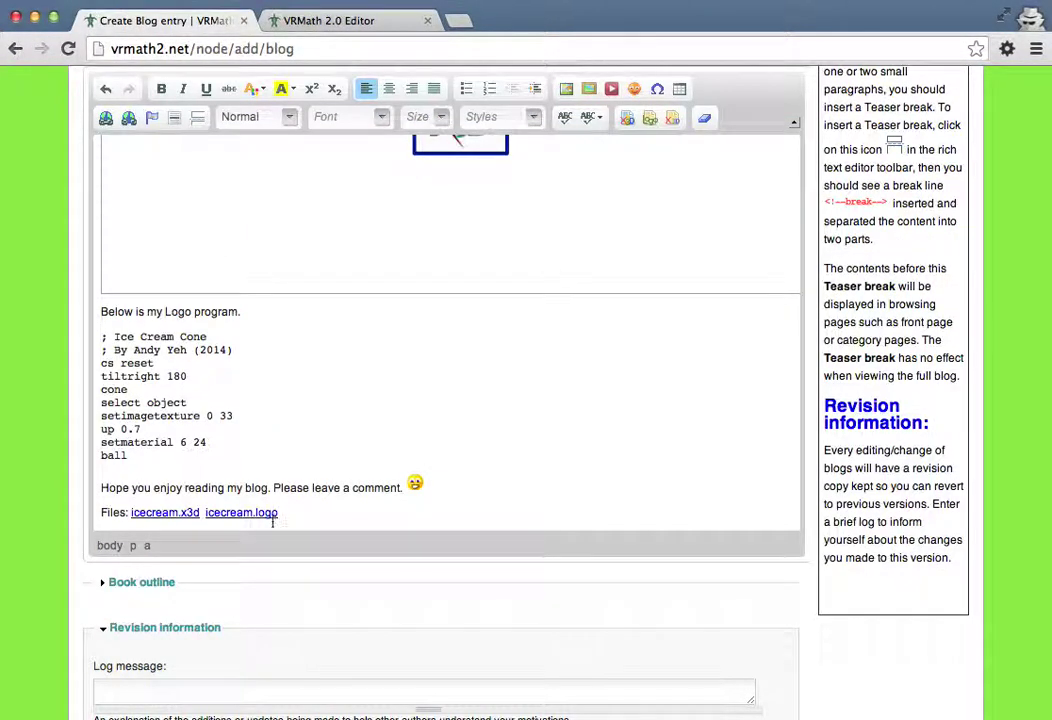
- Make the "Files:" label bold and save the blog entry
drag(128, 511, 103, 506)
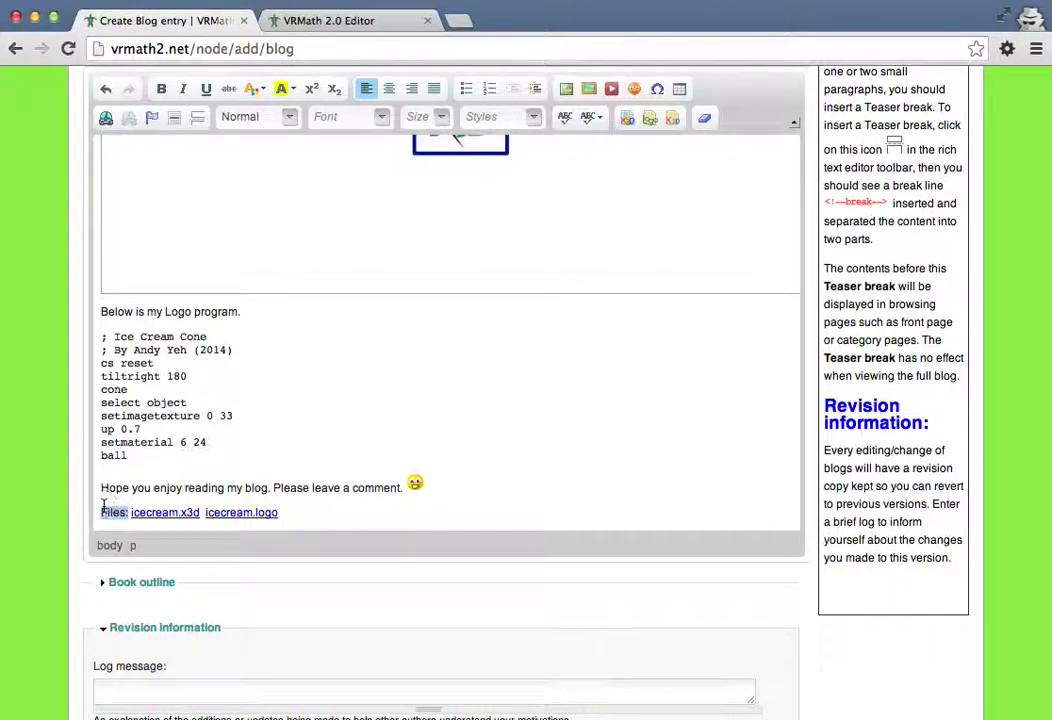
click(161, 89)
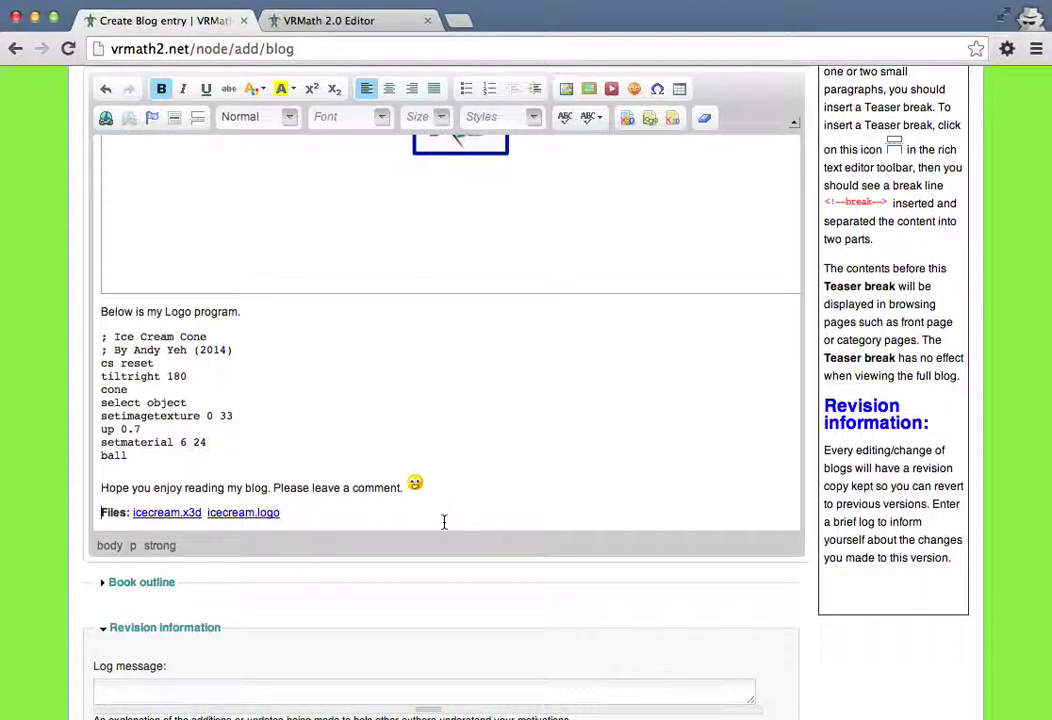
scroll(366, 580, down, 3)
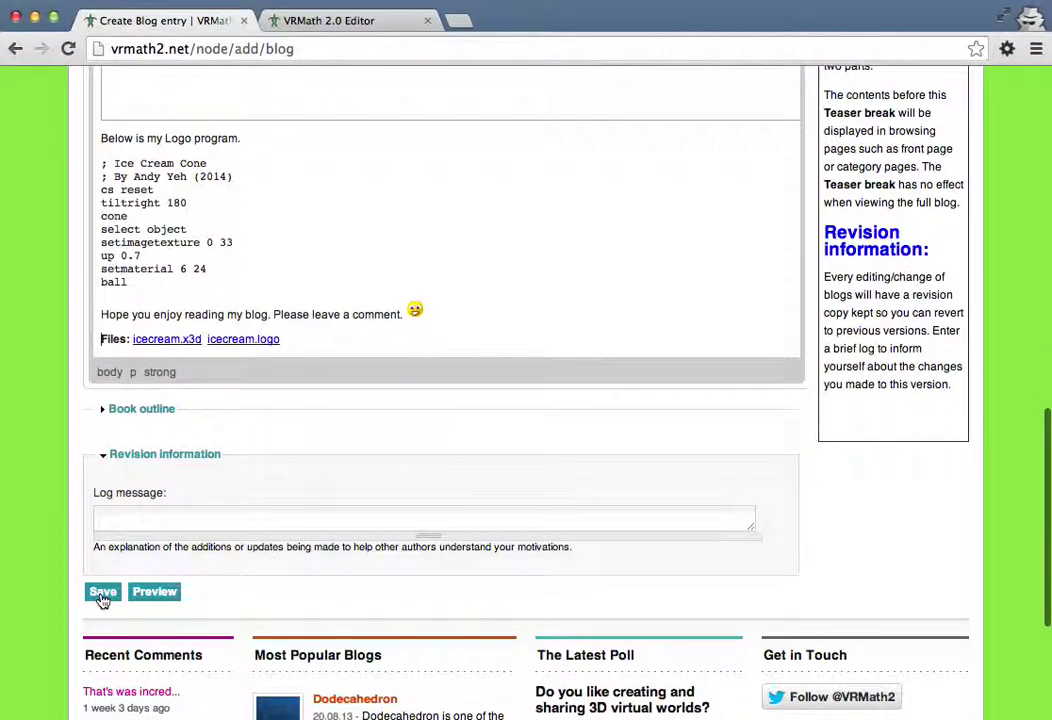
click(103, 595)
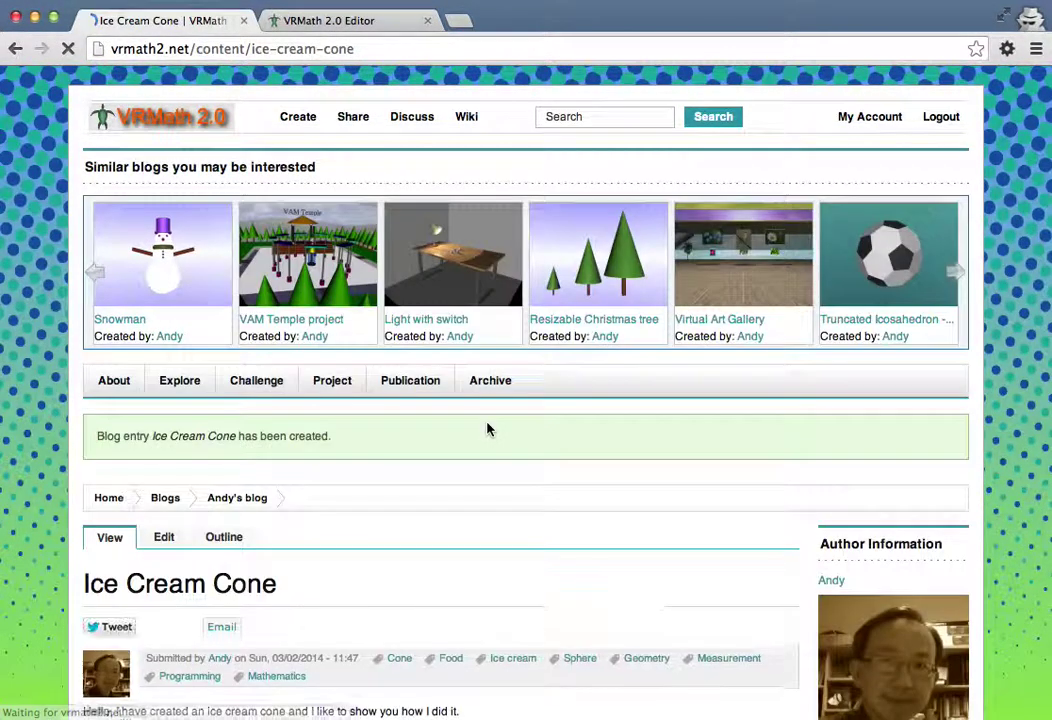
- Review the published Ice Cream Cone entry, rotating the embedded 3D world and checking the Logo code, file links and title area
scroll(487, 429, down, 1)
scroll(487, 429, down, 2)
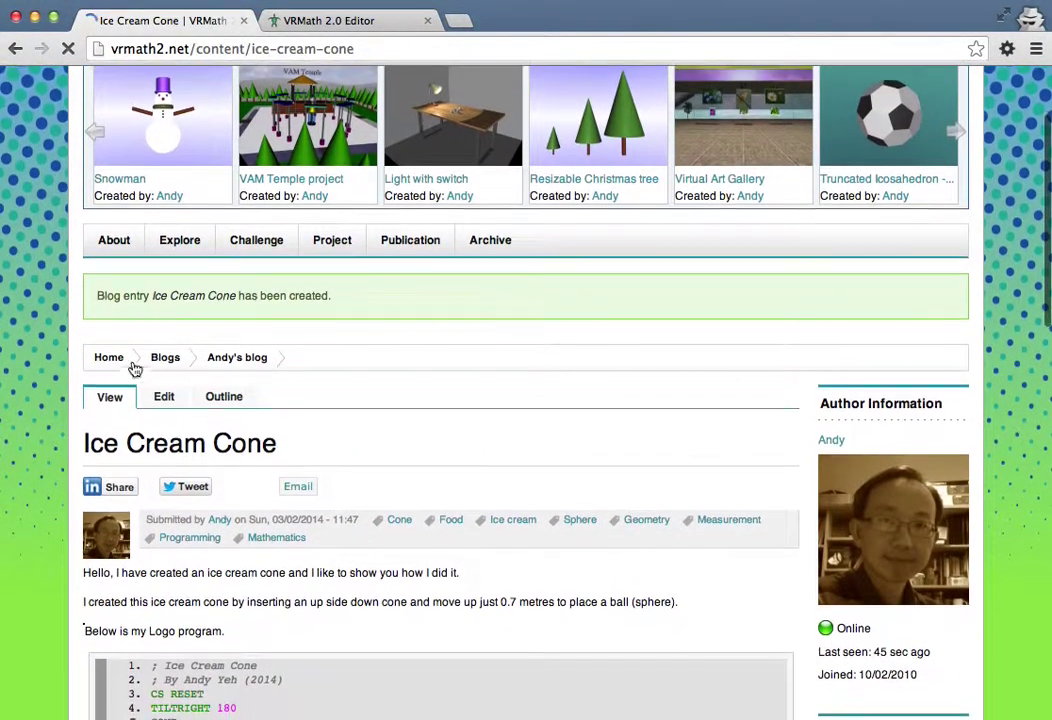
scroll(370, 468, down, 7)
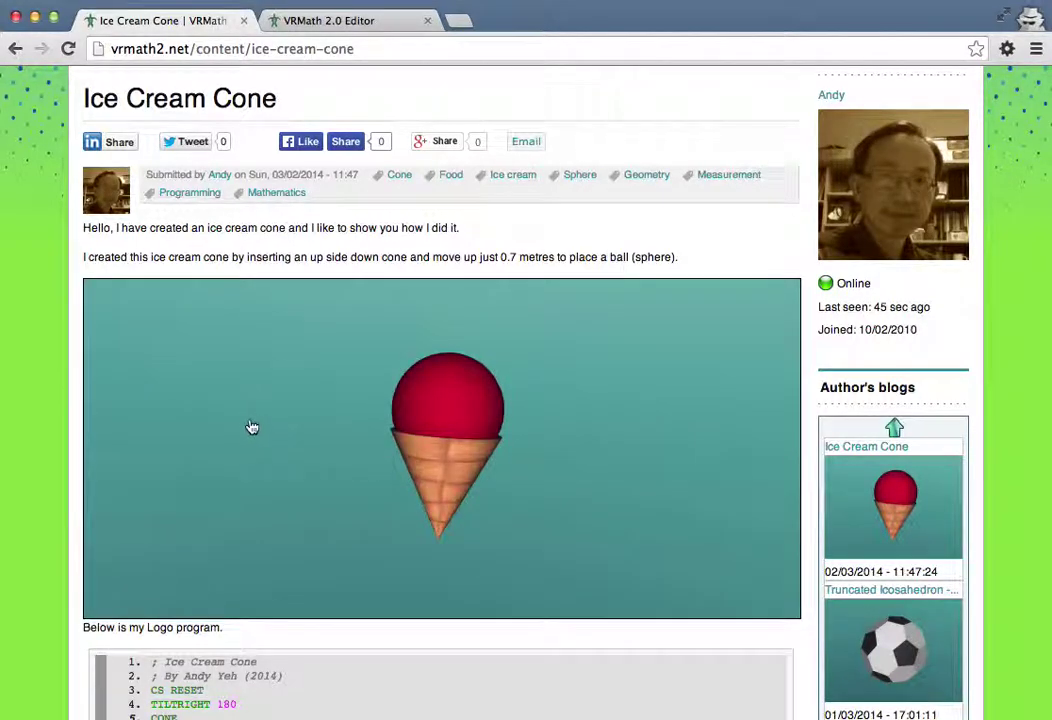
drag(252, 427, 551, 341)
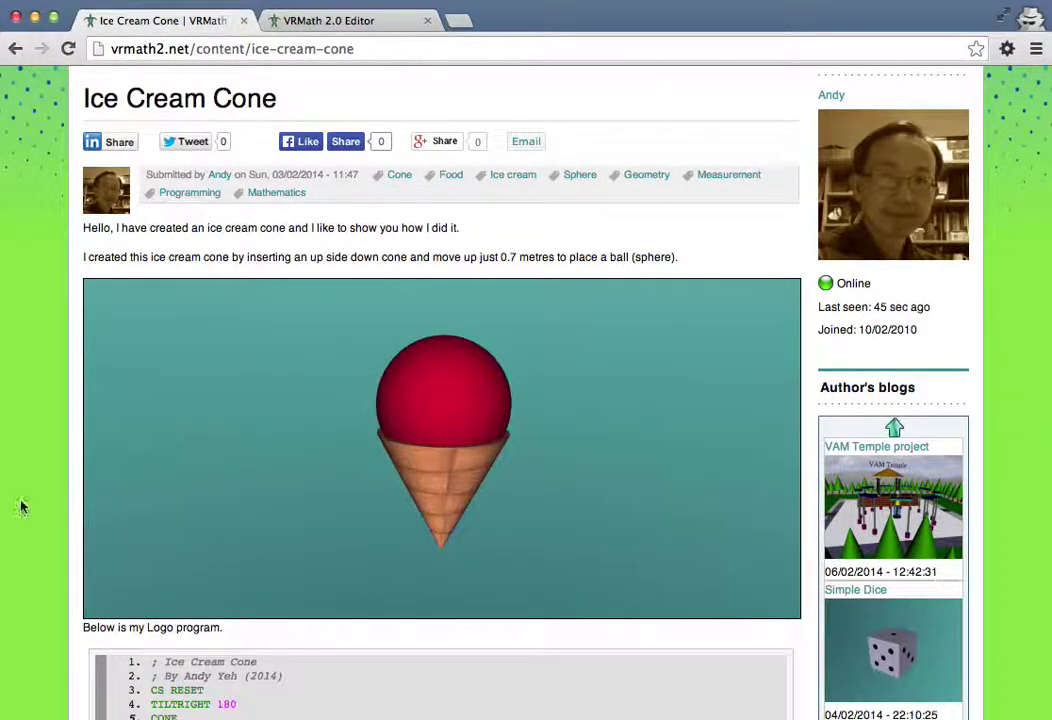
scroll(28, 495, down, 5)
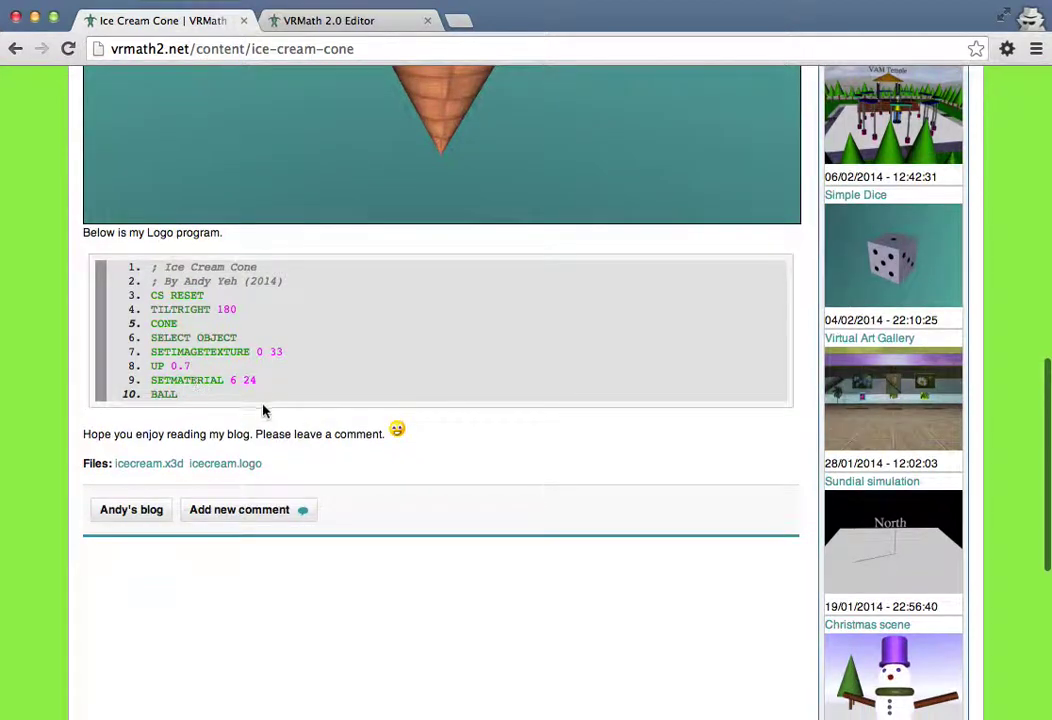
scroll(300, 421, up, 10)
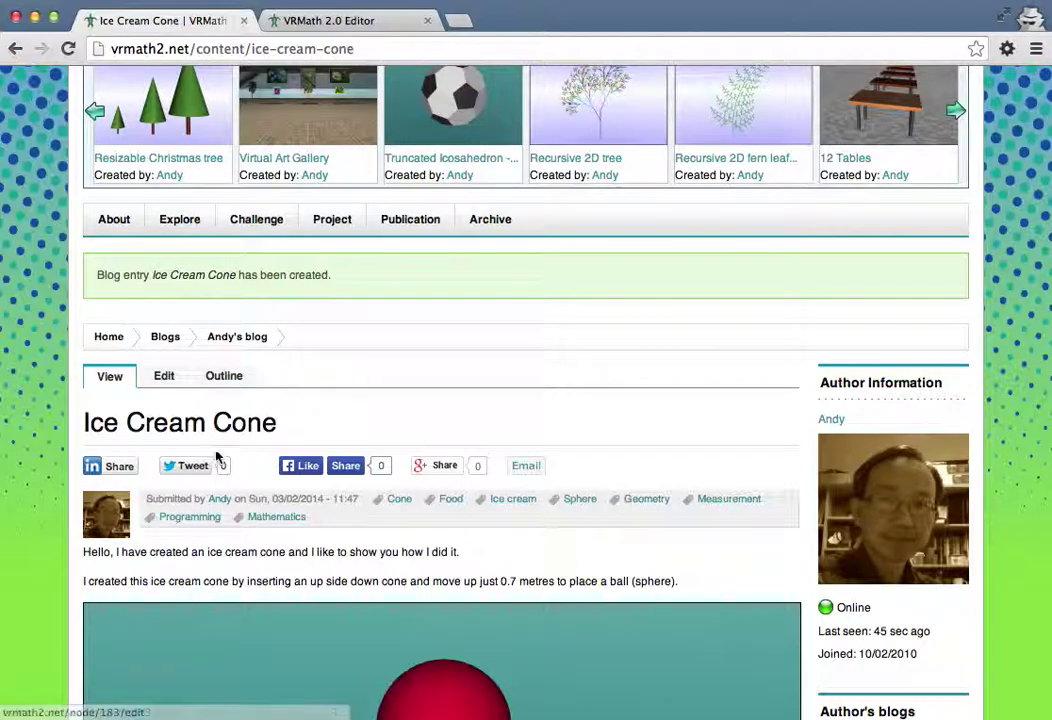
scroll(58, 606, down, 2)
scroll(58, 606, down, 5)
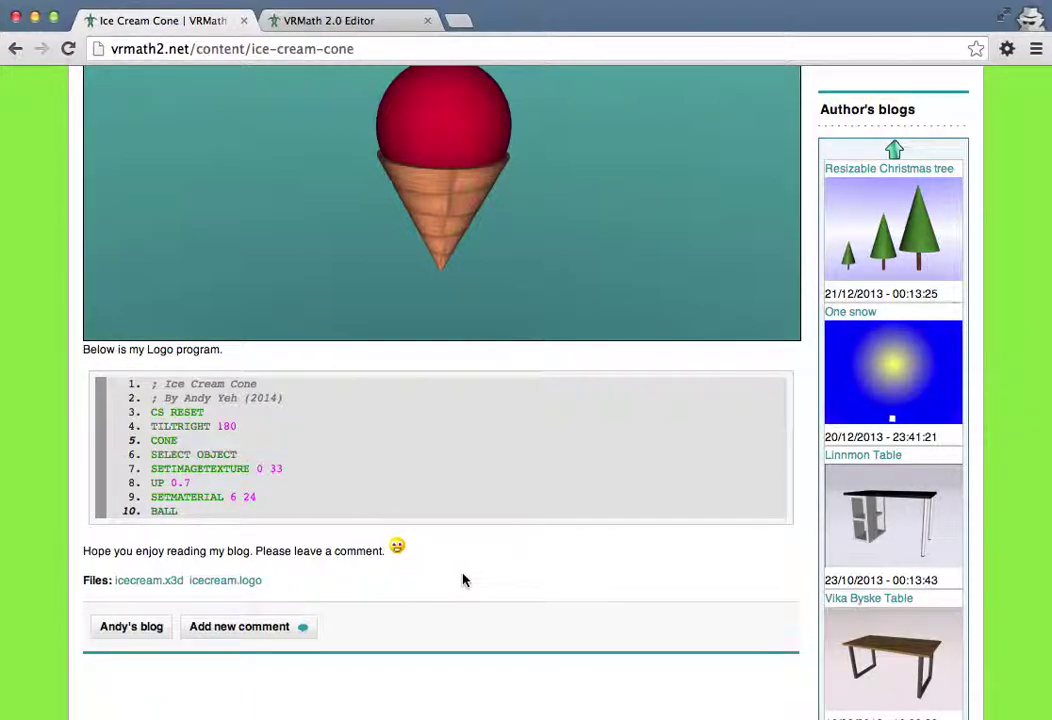
scroll(474, 566, up, 3)
scroll(476, 567, up, 3)
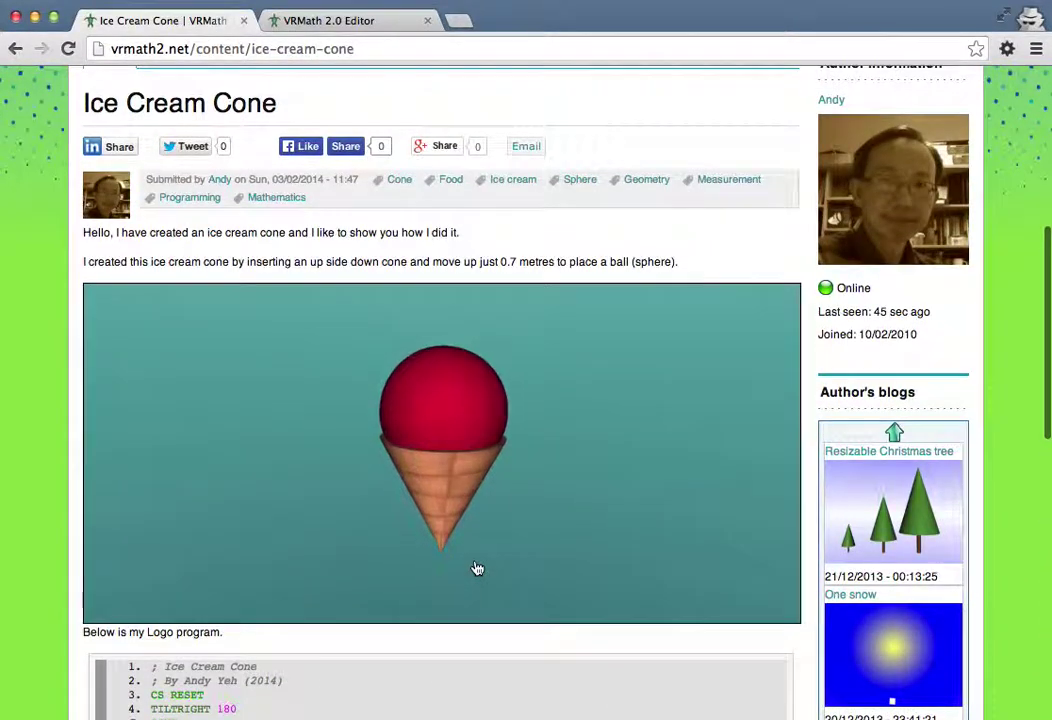
scroll(40, 411, up, 3)
scroll(35, 405, up, 2)
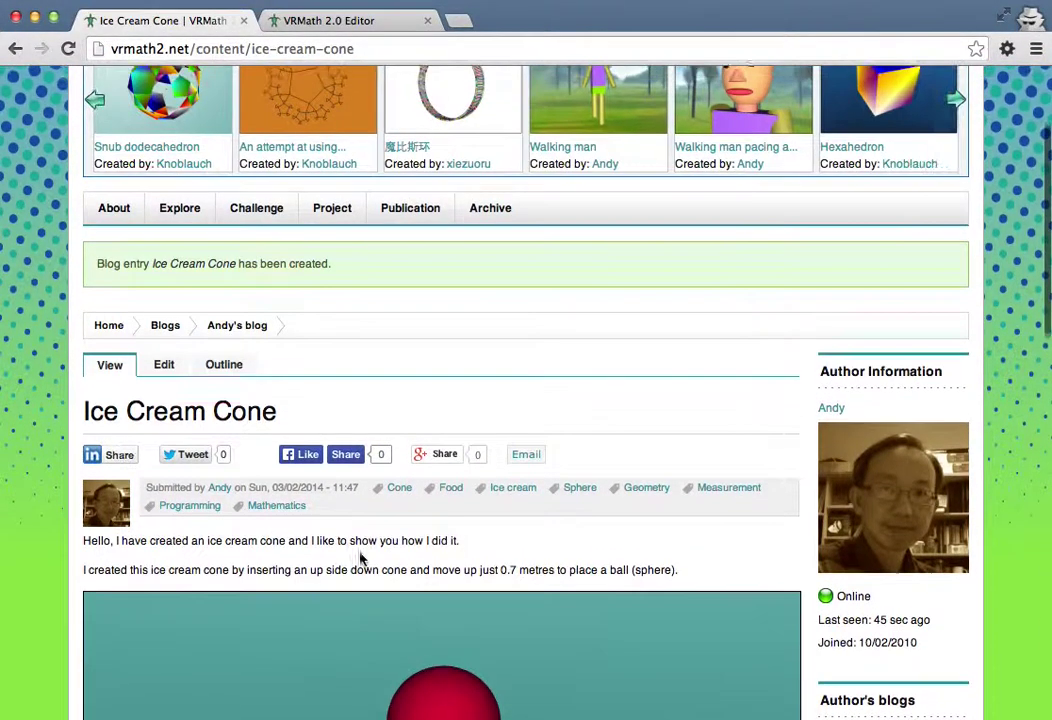
scroll(456, 355, up, 1)
scroll(456, 355, up, 1)
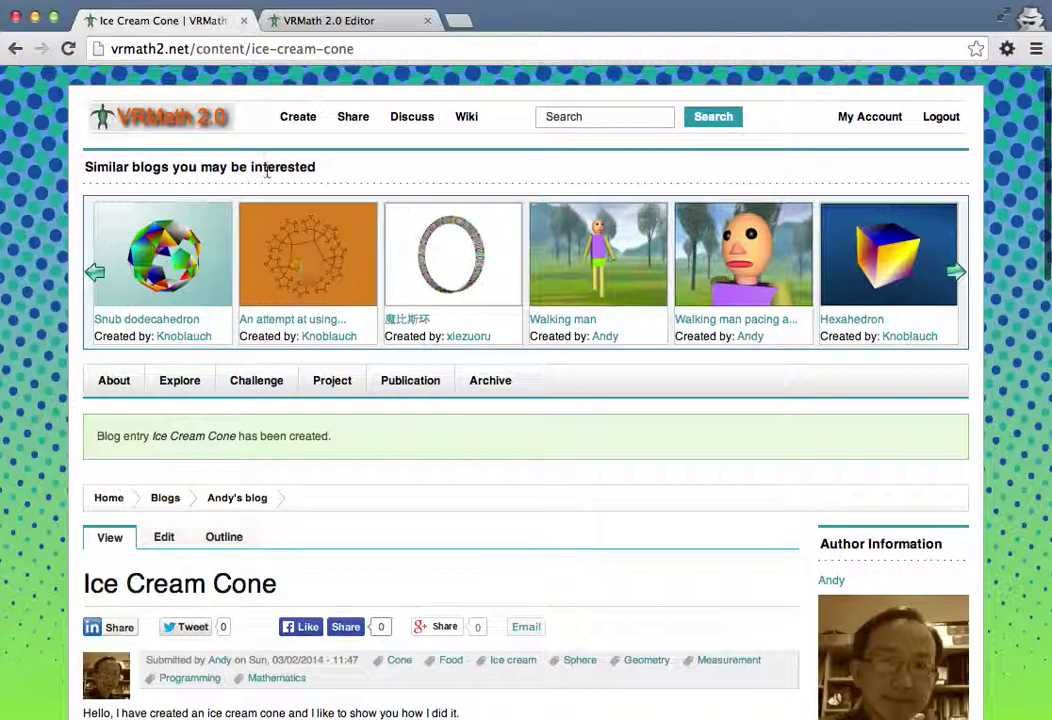
- Go to the VRMath 2.0 home page and examine the Ice Cream Cone teaser in the Latest Blog Roll
click(200, 119)
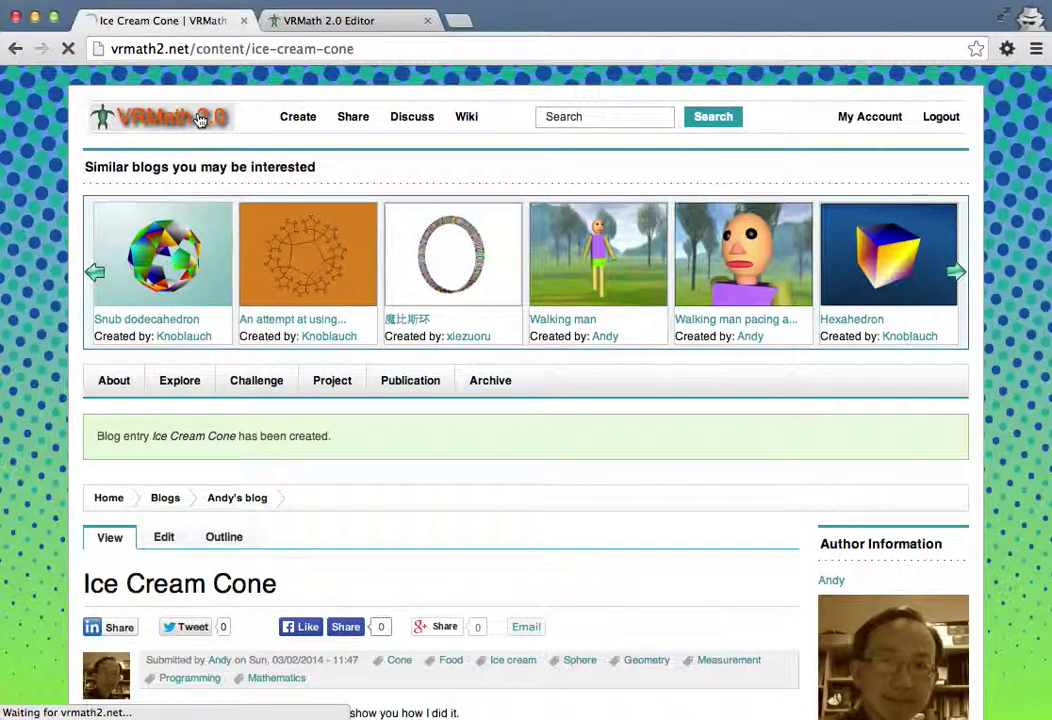
scroll(542, 582, down, 10)
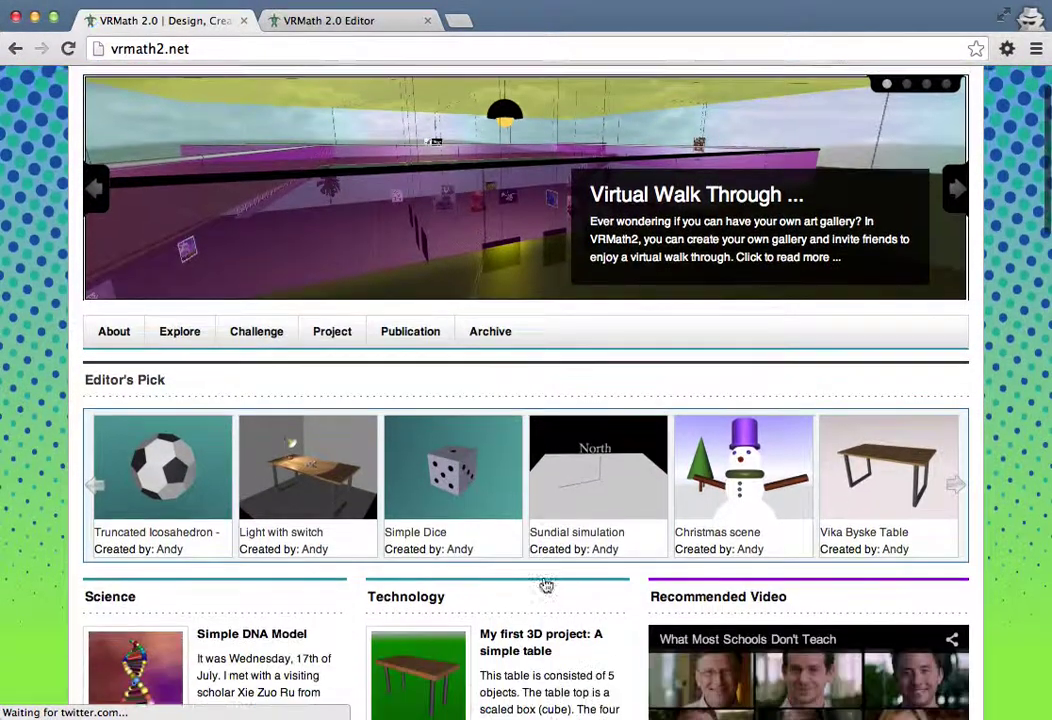
scroll(544, 584, down, 1)
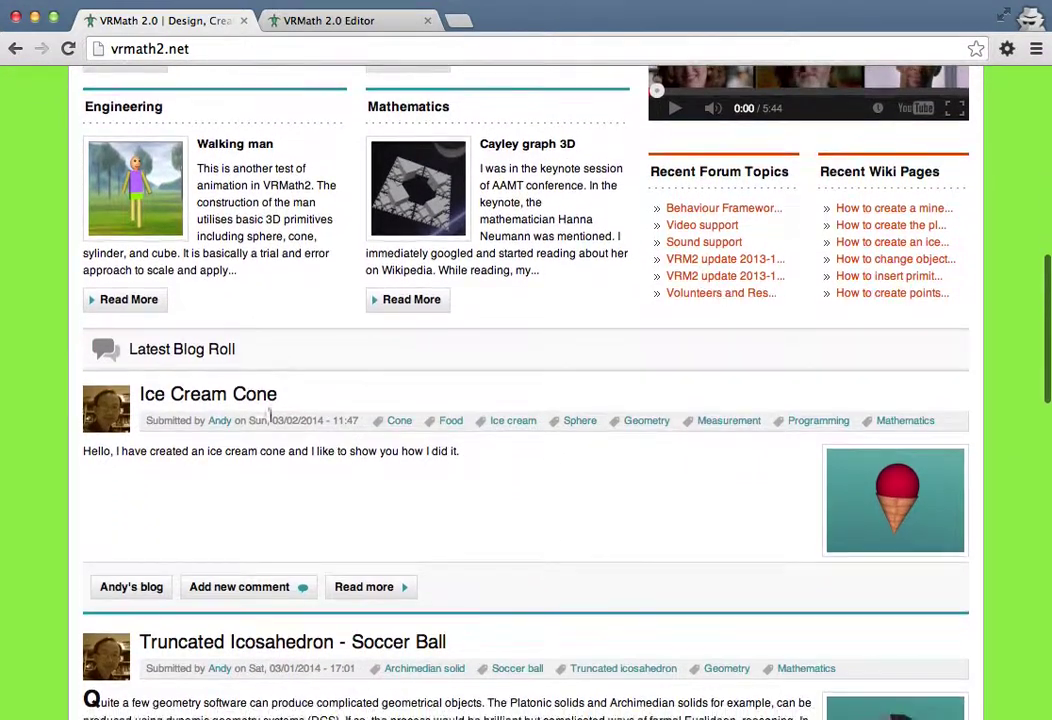
drag(84, 453, 493, 458)
click(476, 469)
scroll(716, 493, down, 10)
scroll(716, 493, up, 20)
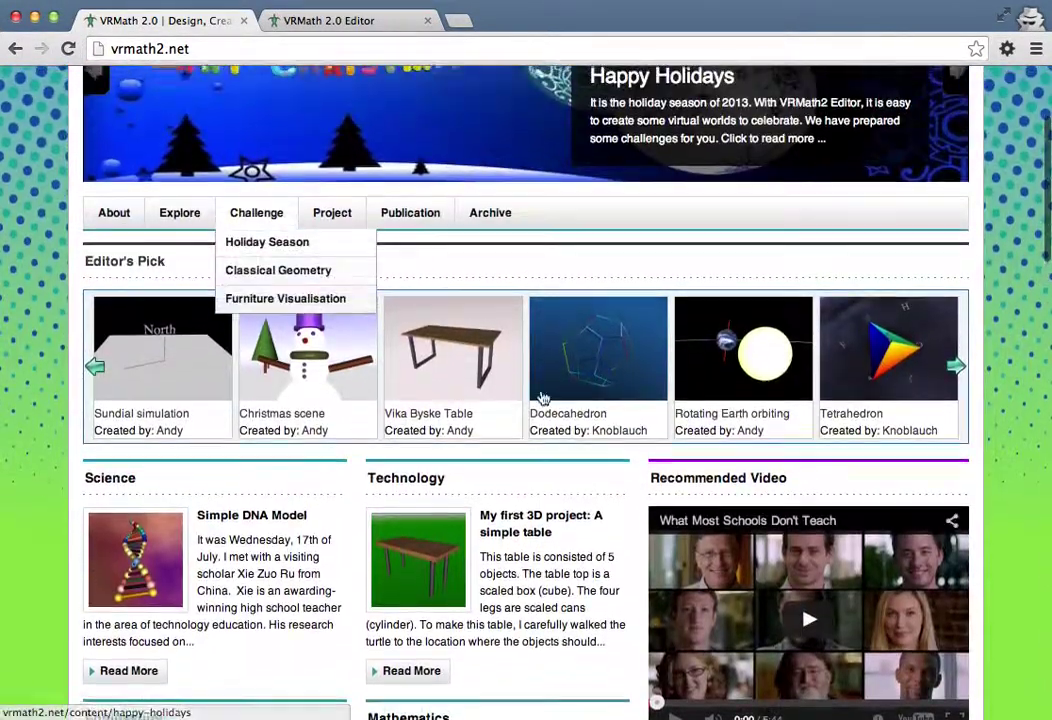
scroll(543, 405, up, 3)
scroll(543, 410, down, 15)
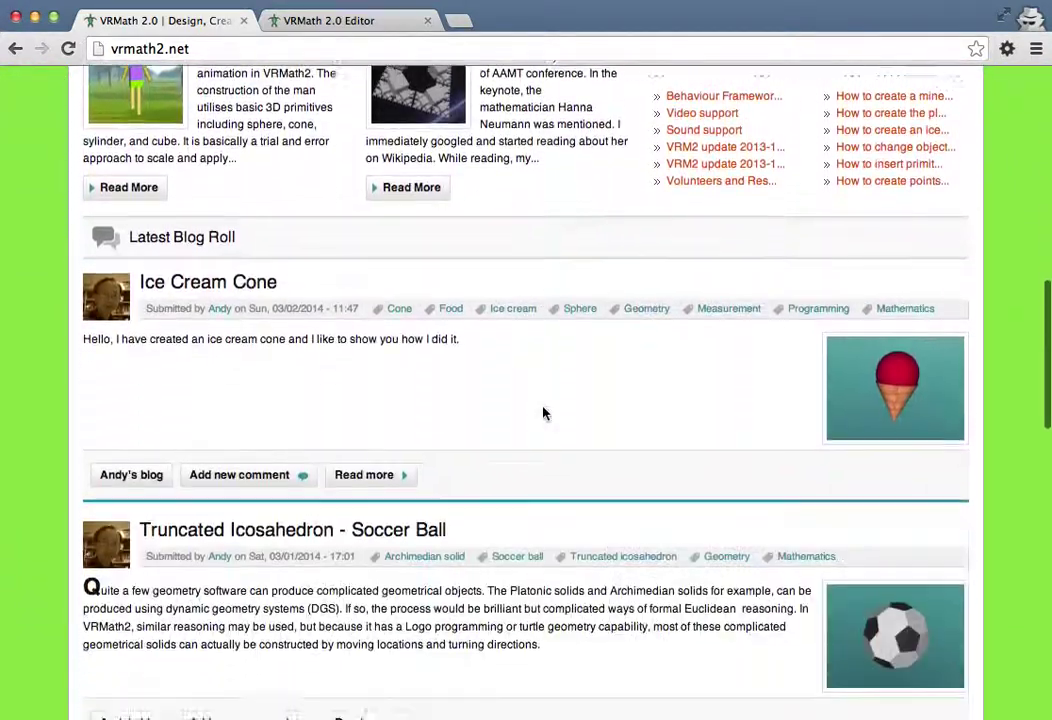
- Open the full Ice Cream Cone entry from its thumbnail in the blog roll and rotate the embedded 3D world
scroll(543, 413, down, 3)
click(860, 249)
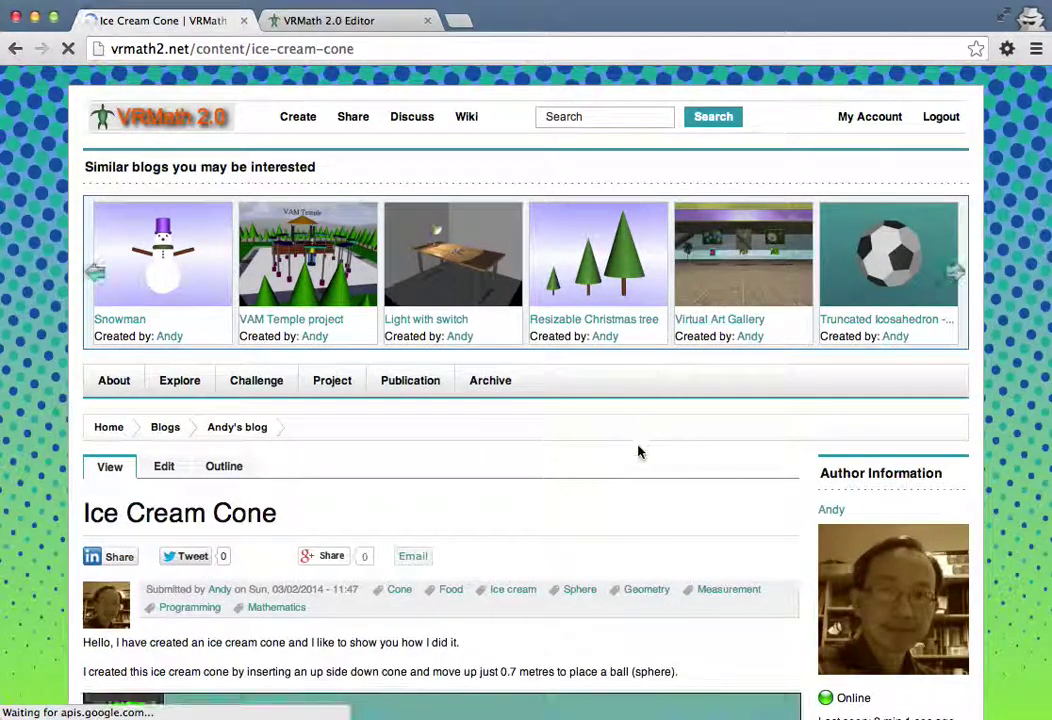
scroll(636, 472, down, 6)
mouse_move(634, 476)
mouse_down()
mouse_move(519, 512)
mouse_move(547, 519)
mouse_move(626, 478)
mouse_up()
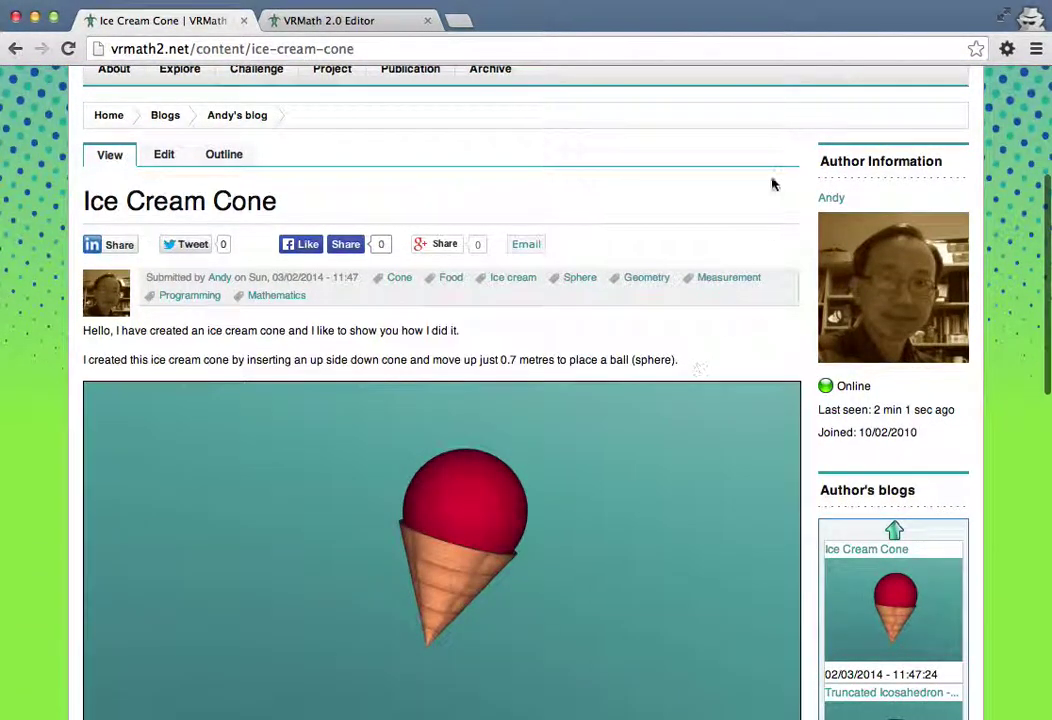